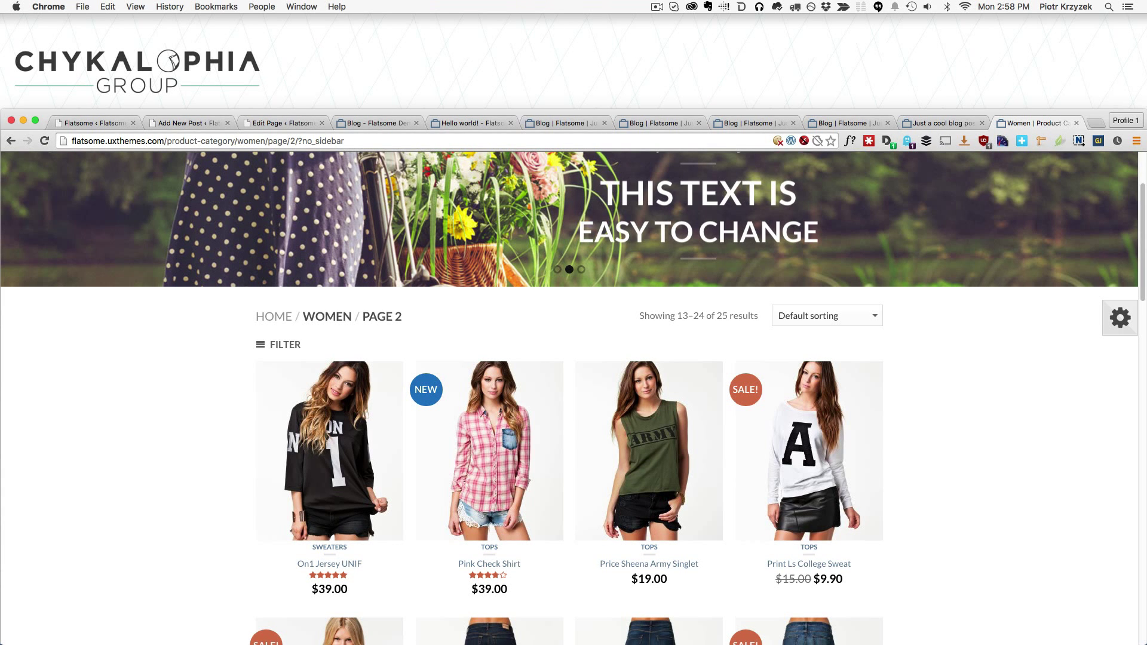
# Cycle back through the Flatsome demo tabs to compare the blog post and grid blog layouts
pyautogui.hotkey('ctrl', 'shift', 'Tab')
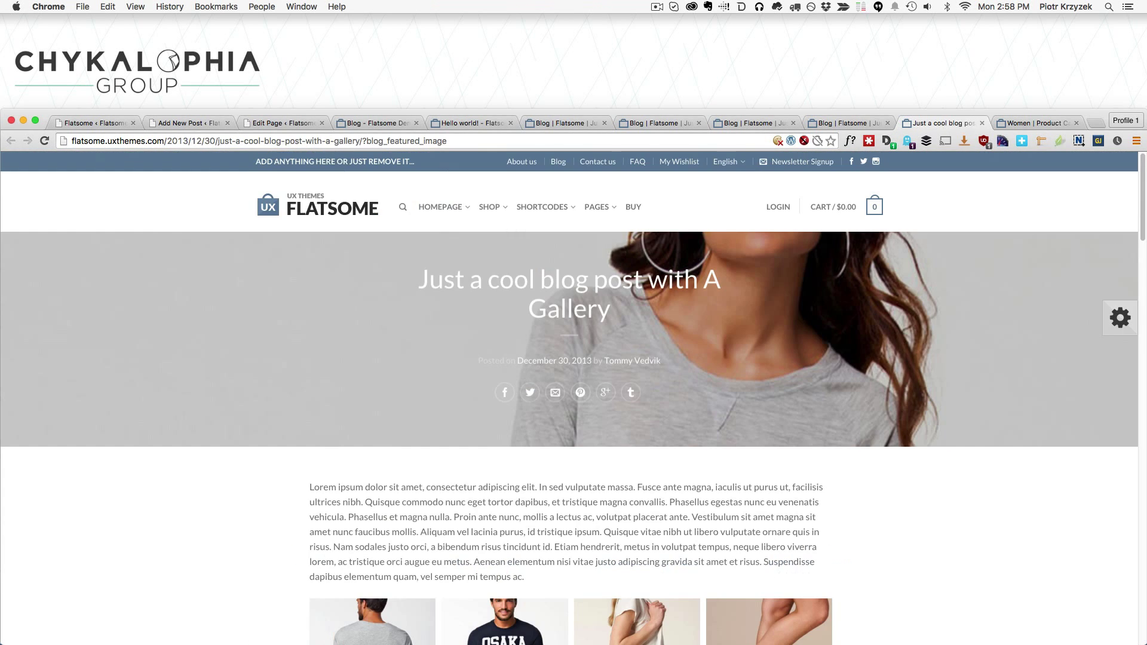
pyautogui.hotkey('ctrl', 'shift', 'Tab')
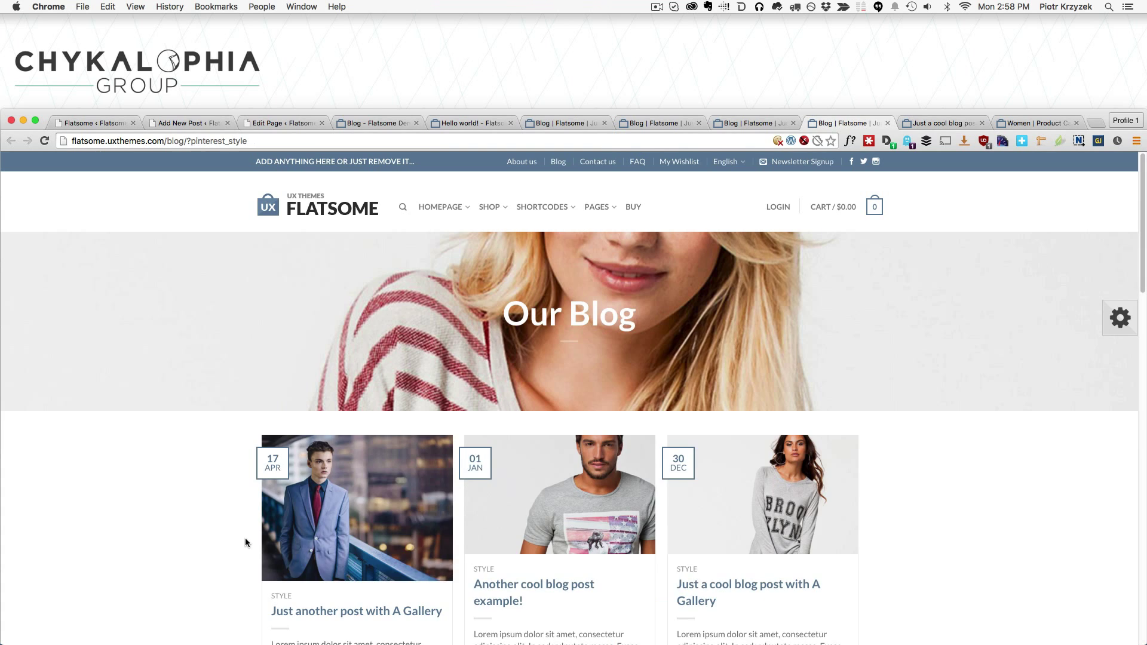
pyautogui.hotkey('ctrl', 'shift', 'Tab')
pyautogui.hotkey('ctrl', 'shift', 'Tab')
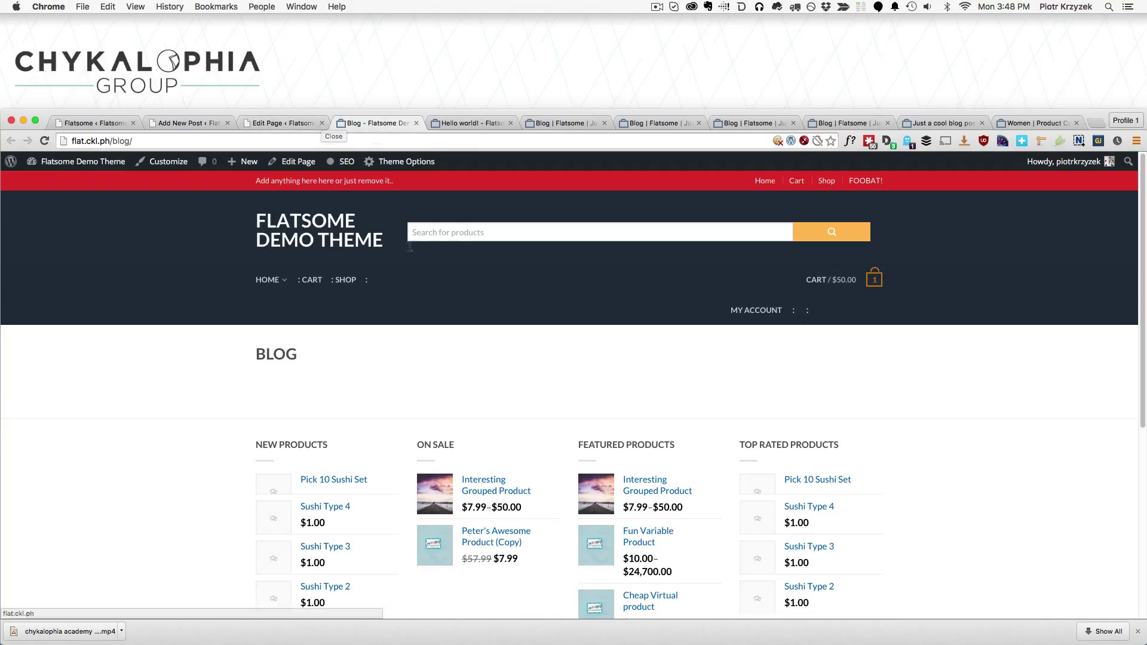
# Open the WordPress Reading settings in a new tab from the admin sidebar
pyautogui.doubleClick(119, 141)
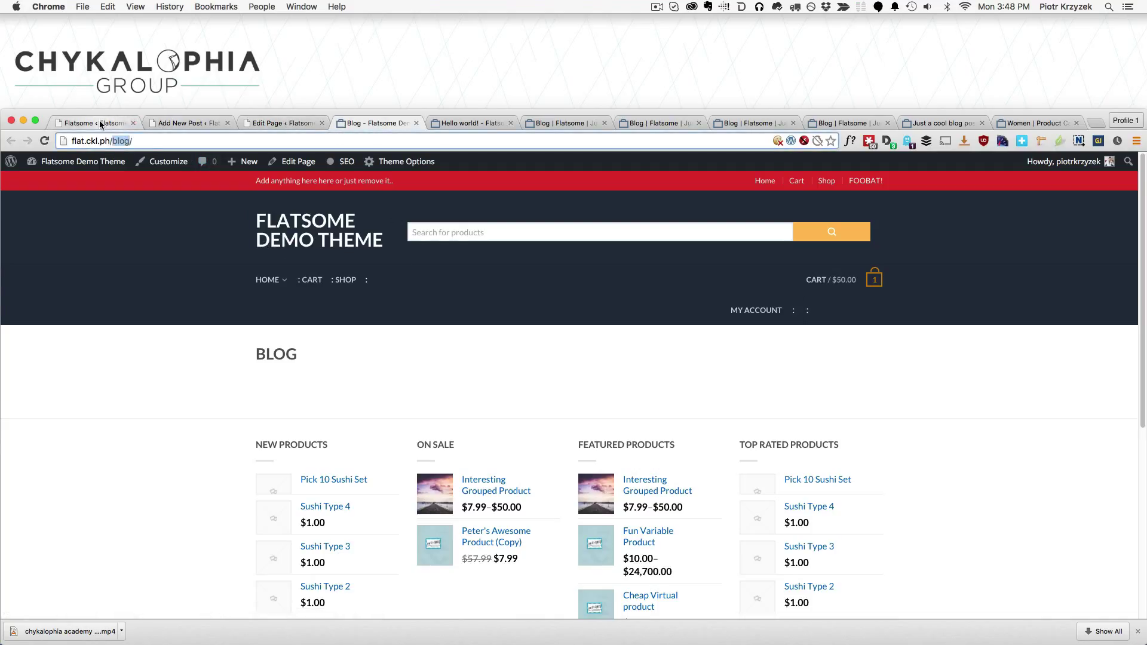
pyautogui.click(100, 123)
pyautogui.scroll(-3, 89, 418)
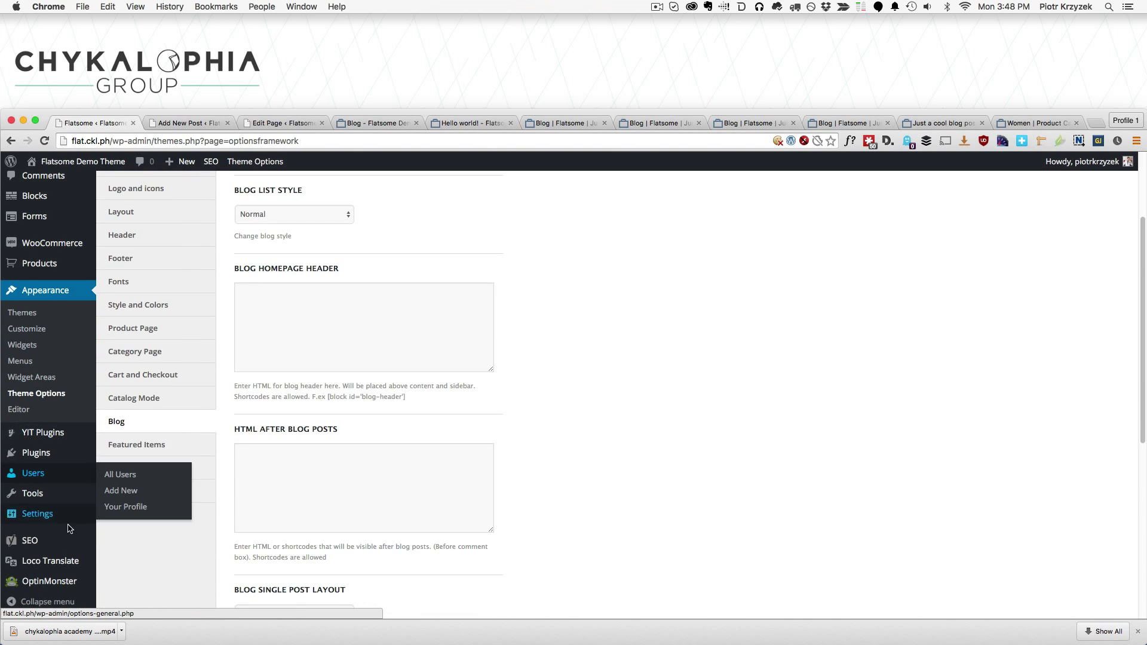
pyautogui.moveTo(60, 514)
pyautogui.keyDown('super'); pyautogui.click(122, 446); pyautogui.keyUp('super')
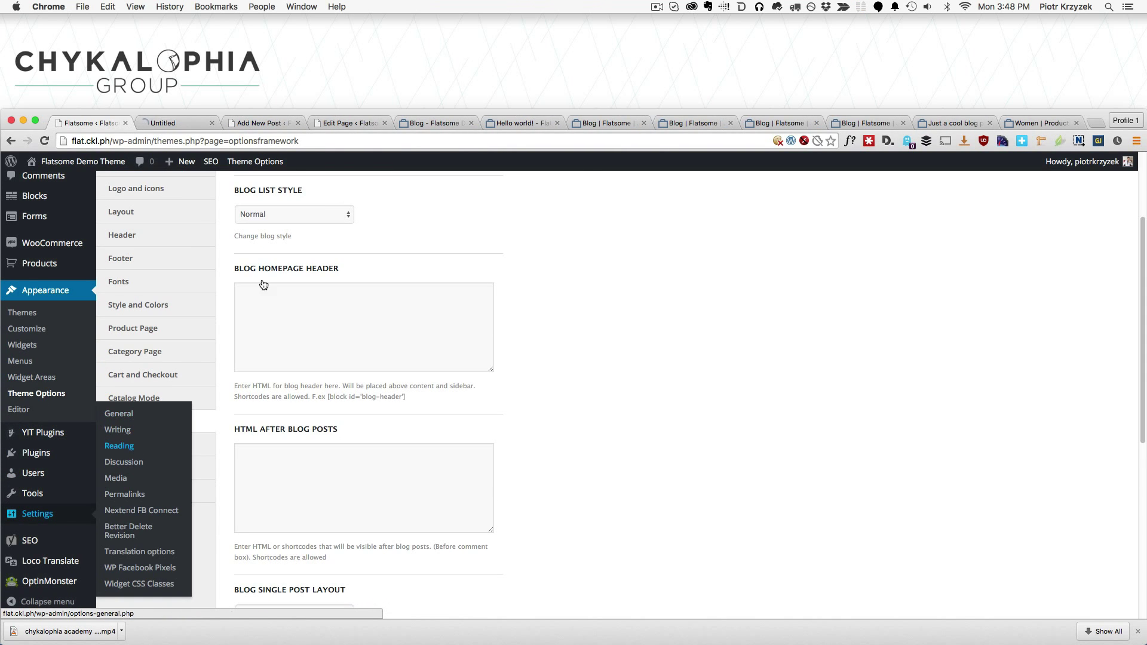
pyautogui.click(188, 124)
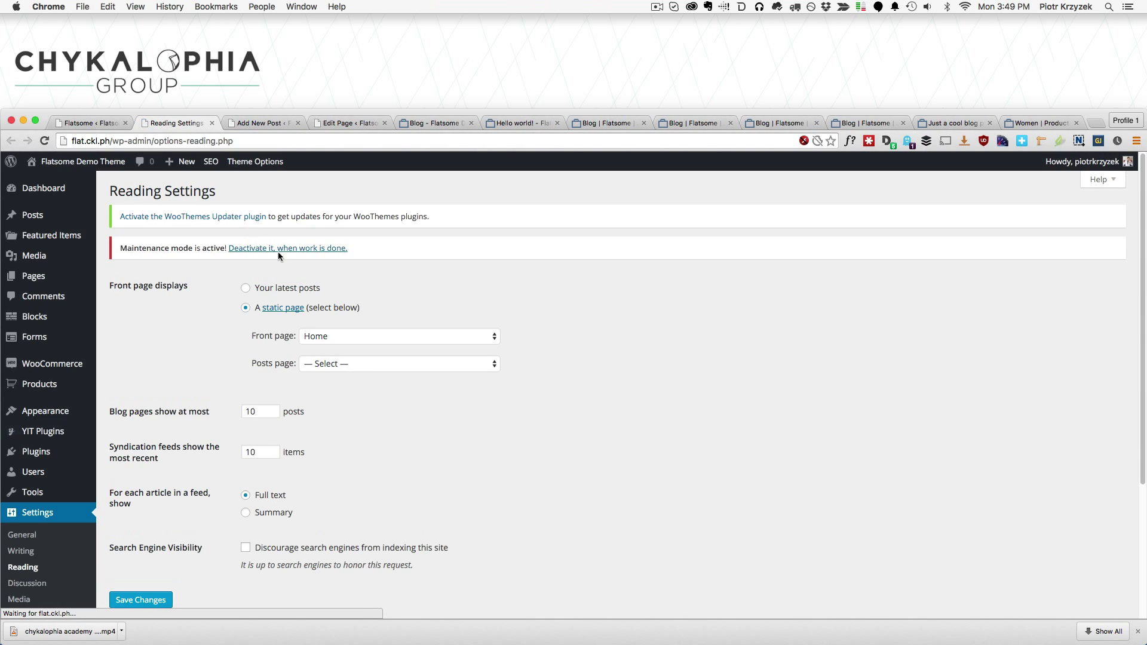
# Set the Posts page to Blog, save the reading settings, and go back to the Blog page
pyautogui.click(357, 368)
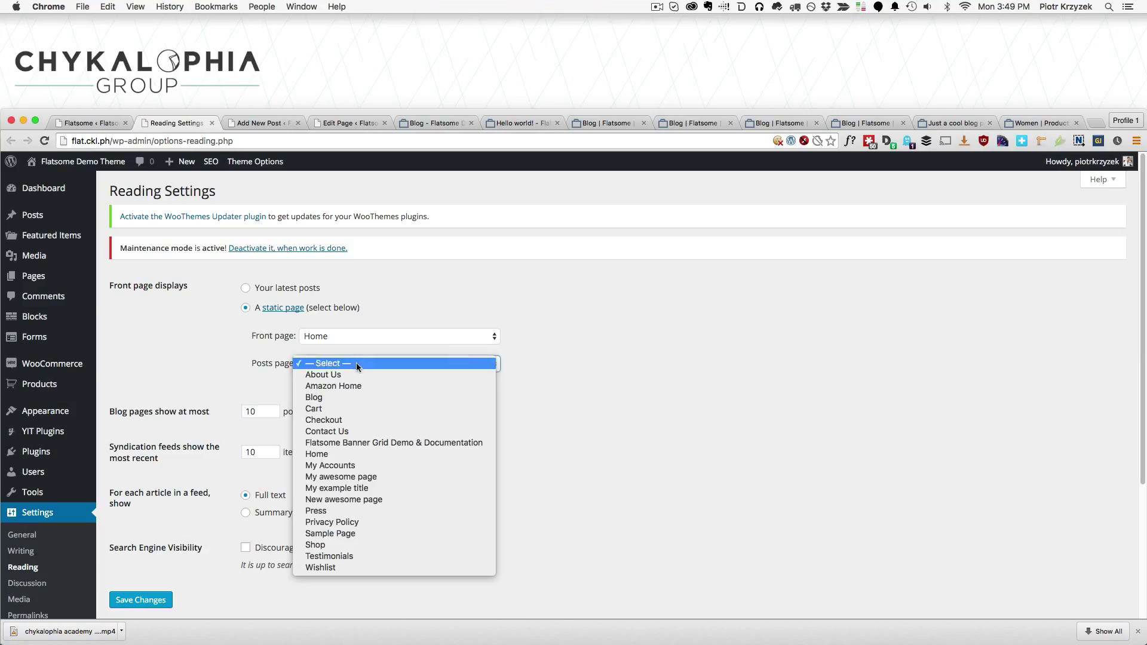
pyautogui.click(336, 396)
pyautogui.click(154, 597)
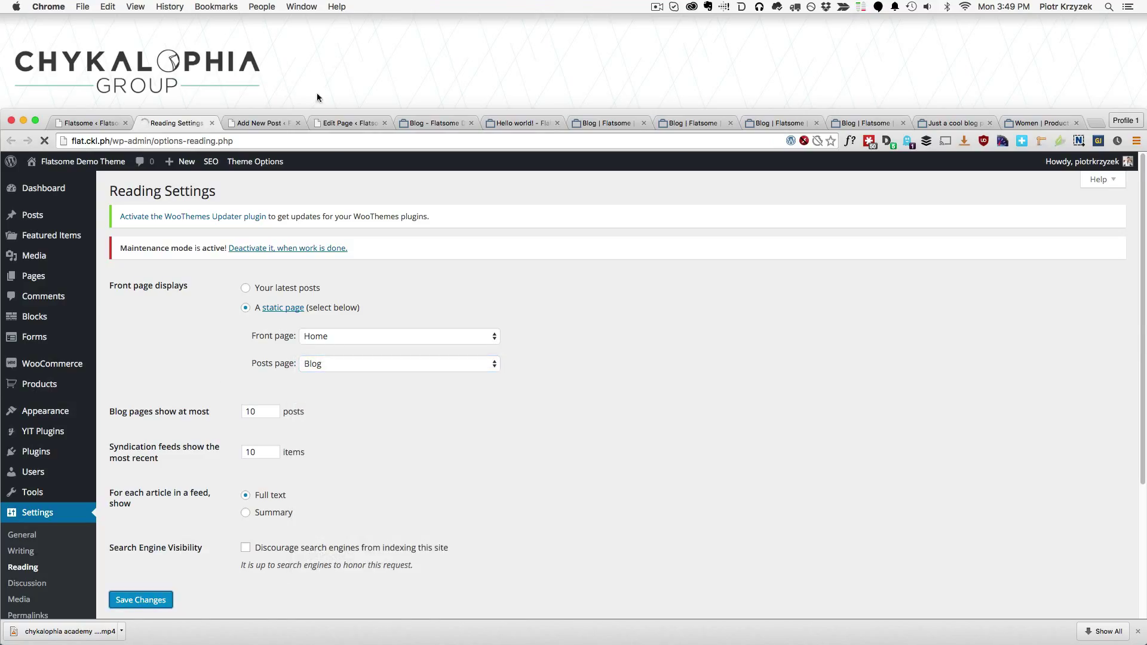
pyautogui.click(415, 124)
# Reload the Blog page and set the front page to show the latest posts in Reading settings
pyautogui.press('super+r')
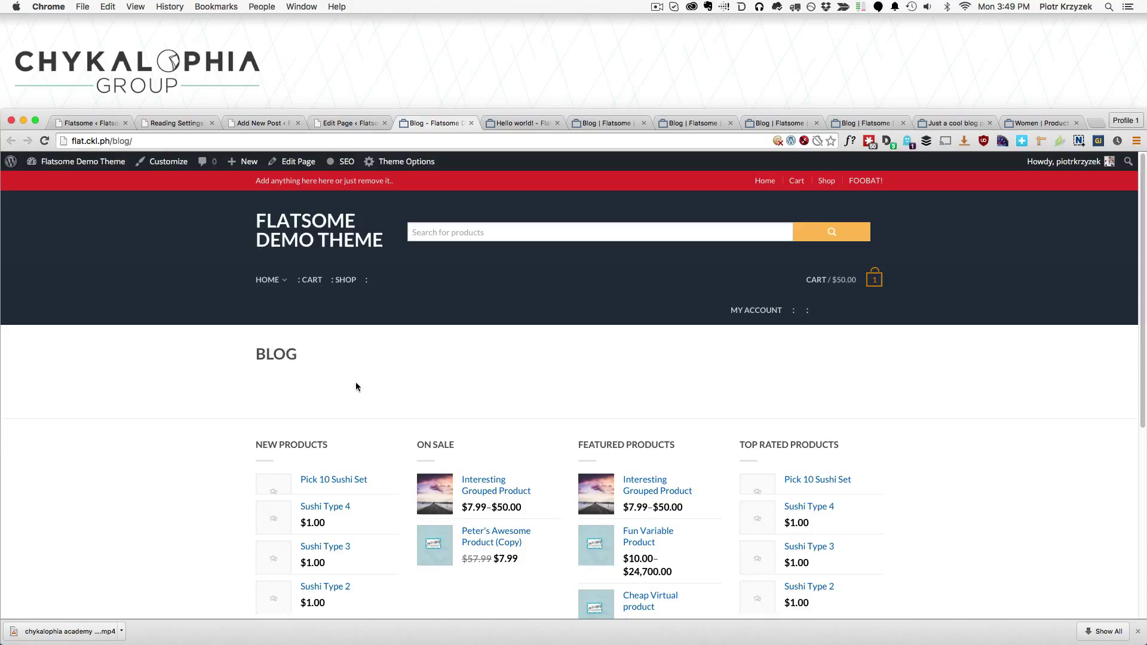
pyautogui.moveTo(299, 356); pyautogui.dragTo(273, 361)
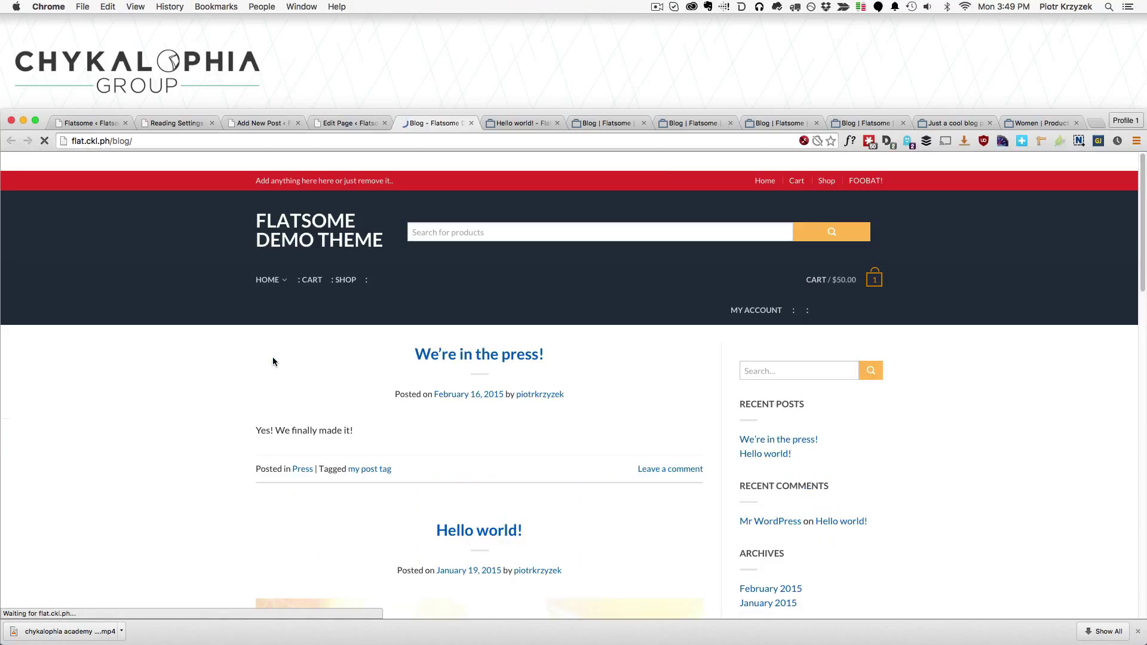
pyautogui.scroll(-2, 283, 347)
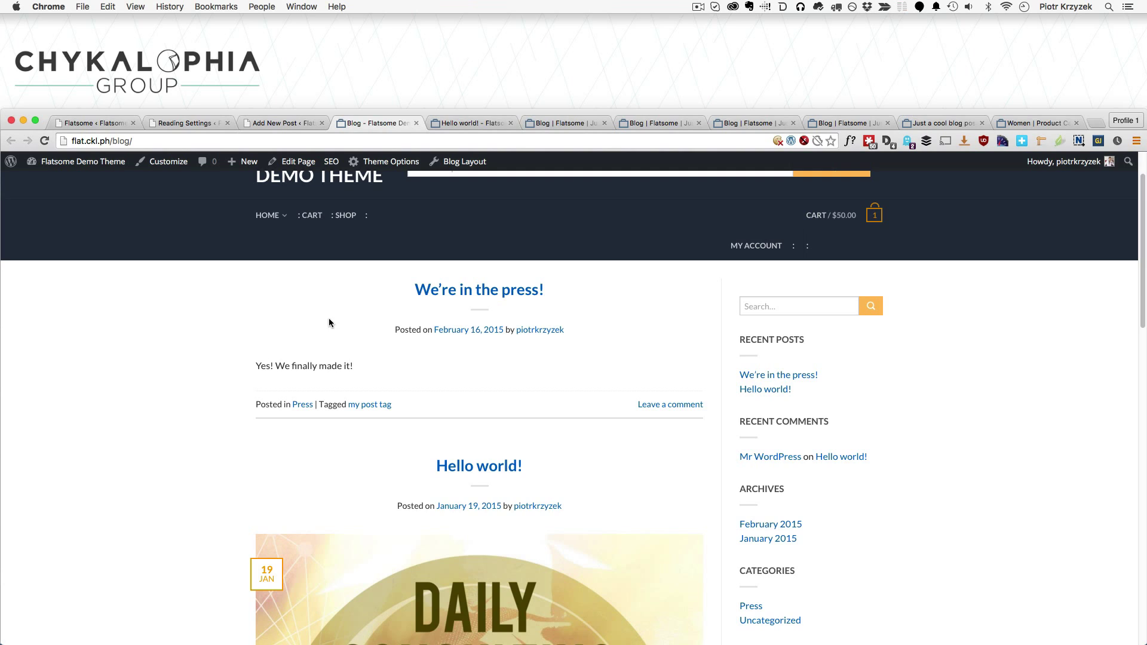
pyautogui.click(177, 125)
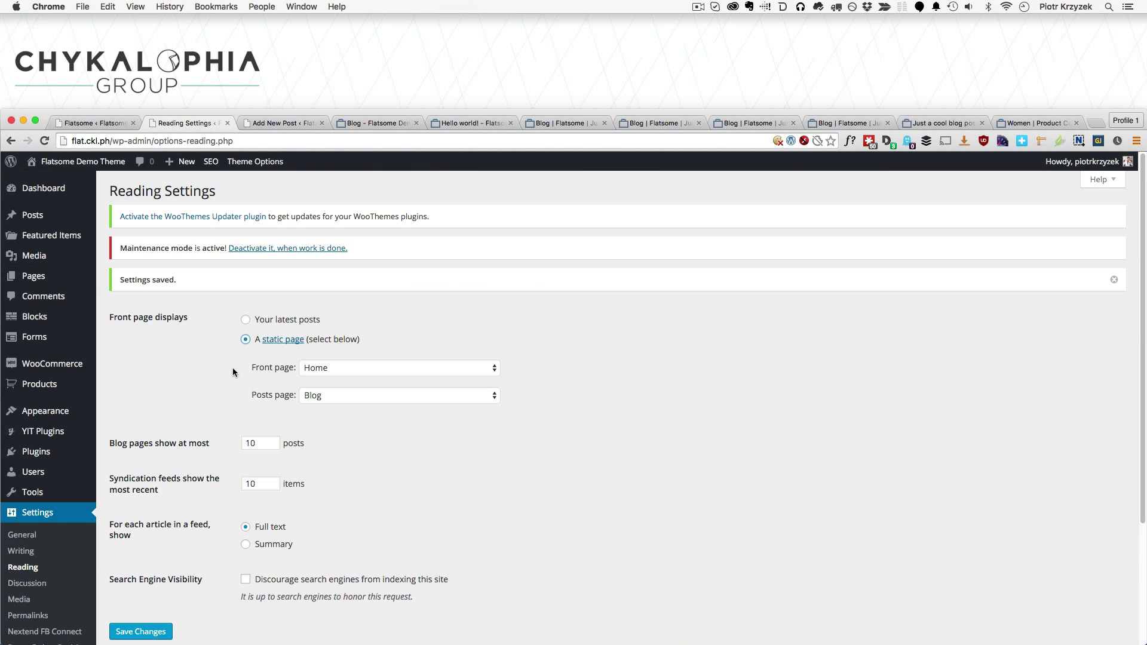
pyautogui.click(246, 319)
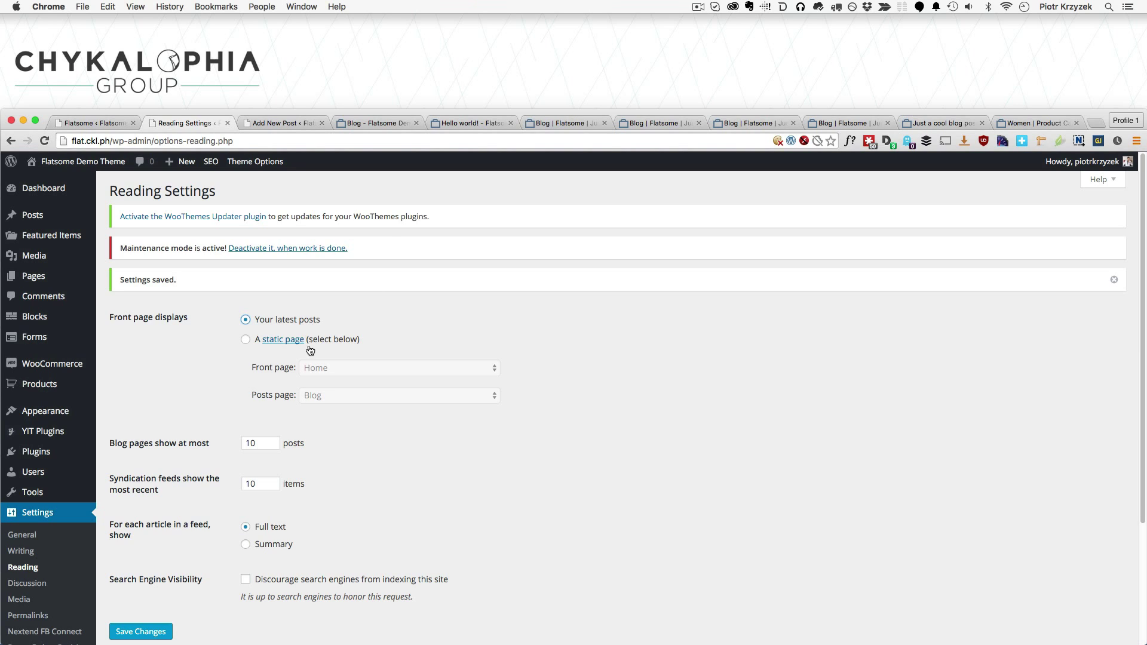
pyautogui.click(377, 124)
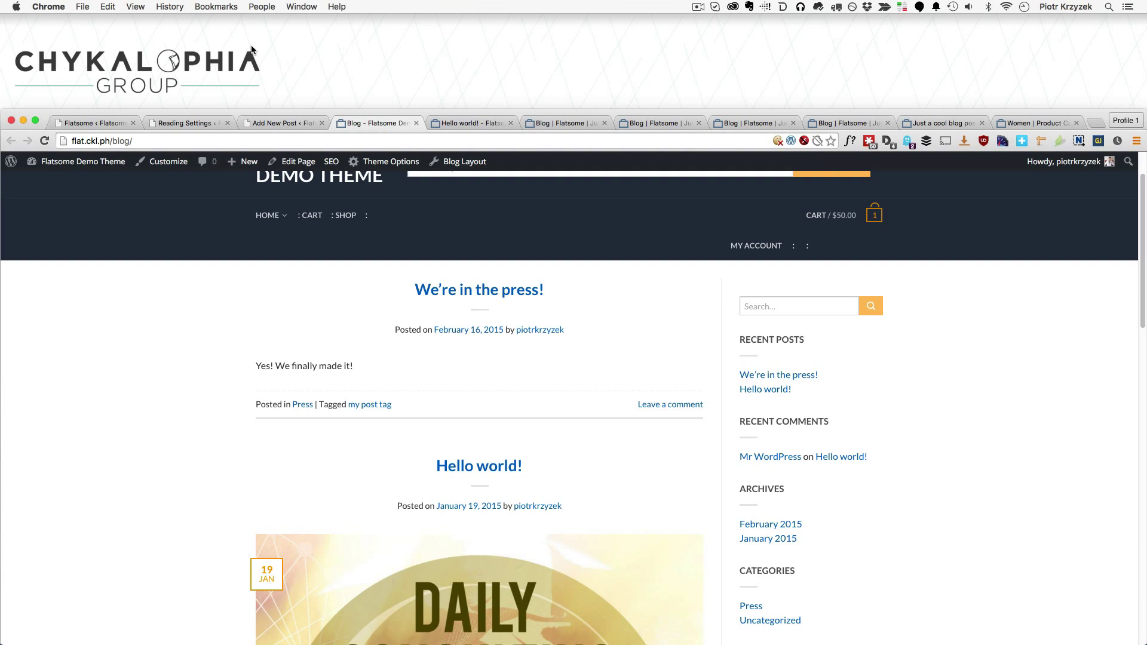
pyautogui.click(106, 124)
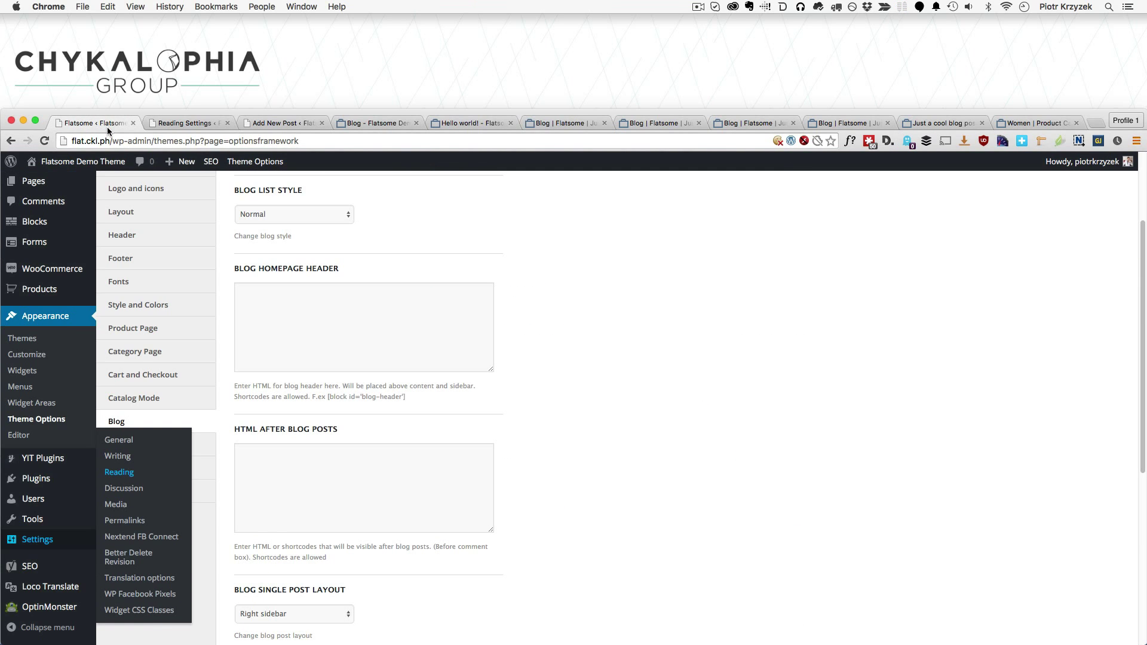
pyautogui.scroll(3, 599, 341)
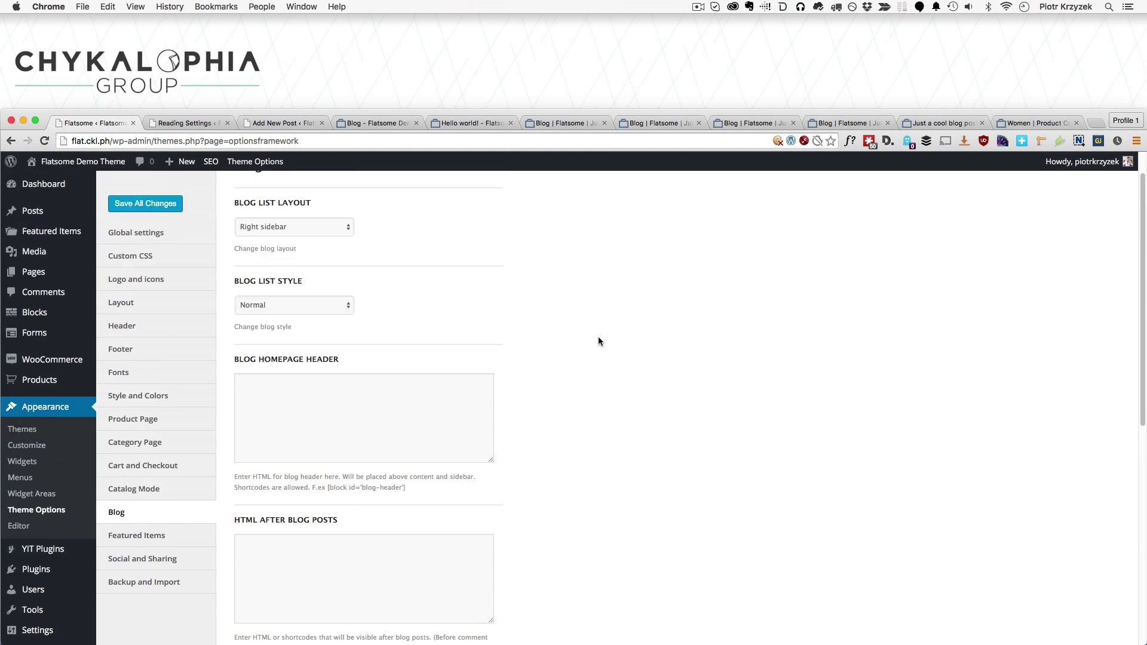
pyautogui.scroll(-10, 598, 341)
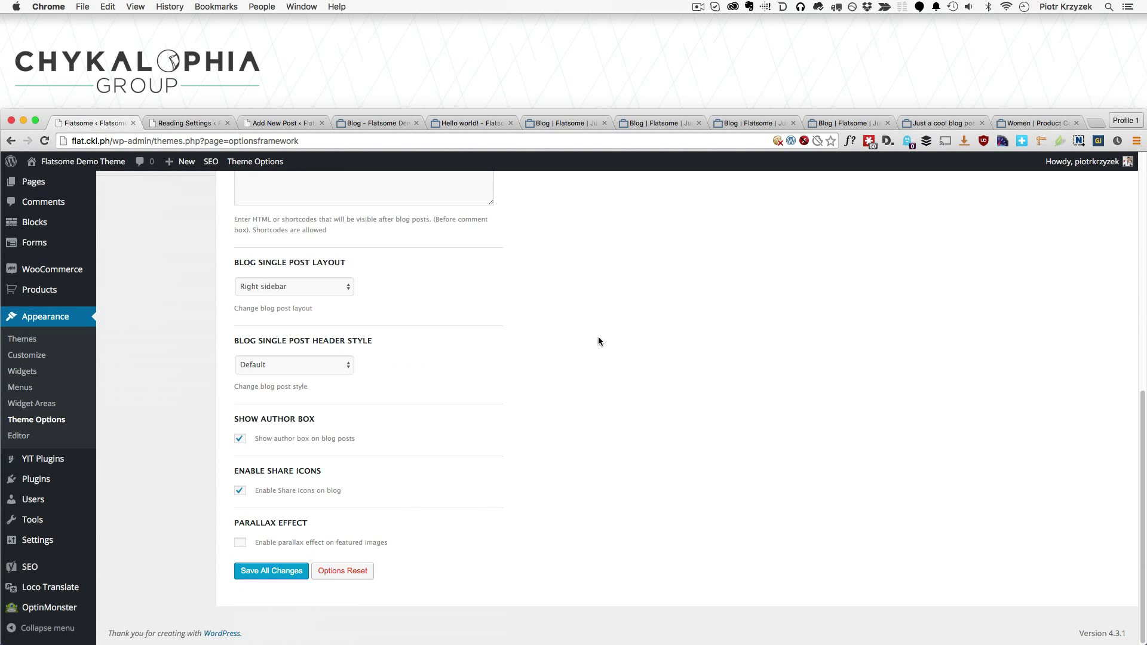
pyautogui.scroll(10, 534, 322)
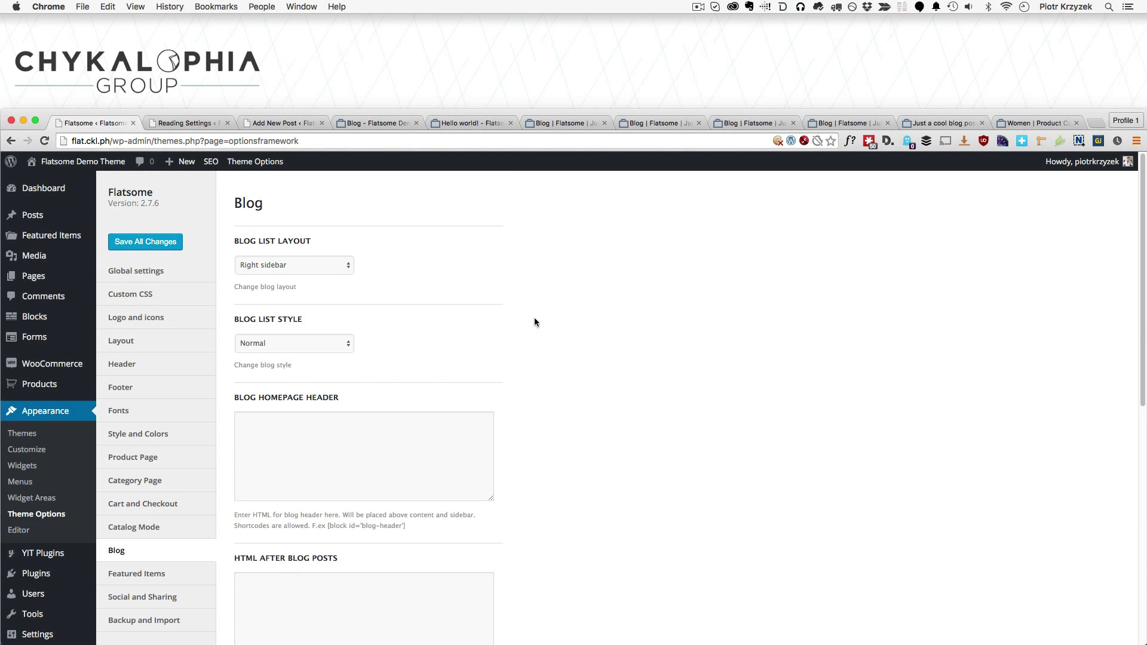
pyautogui.click(286, 263)
pyautogui.click(567, 265)
pyautogui.click(382, 123)
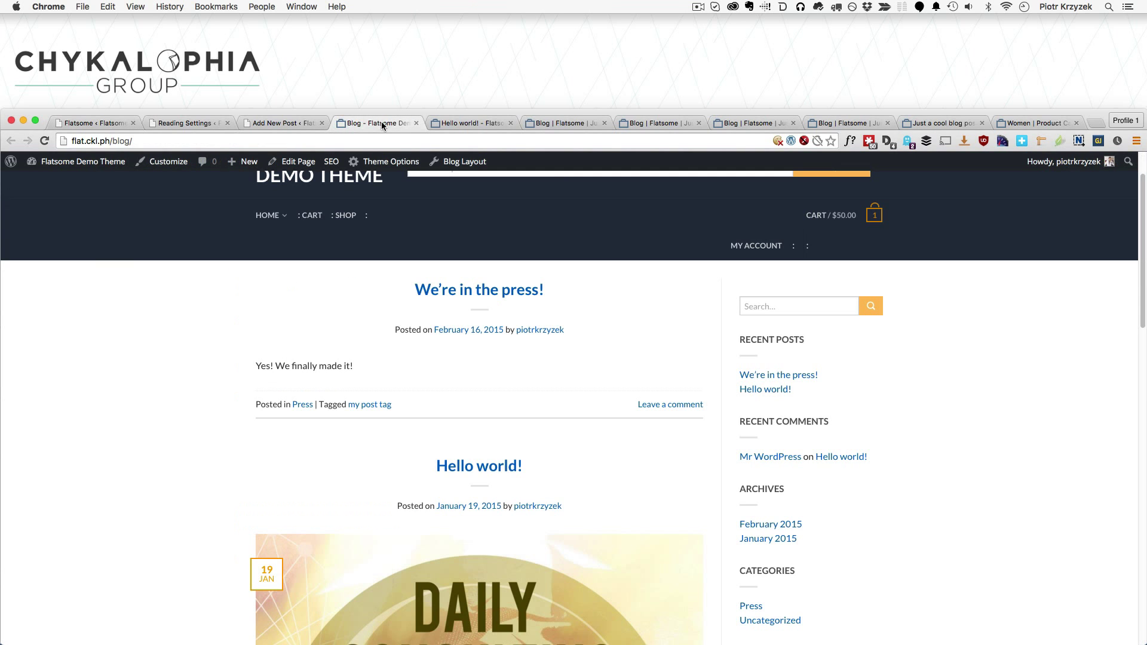
pyautogui.scroll(-1, 408, 337)
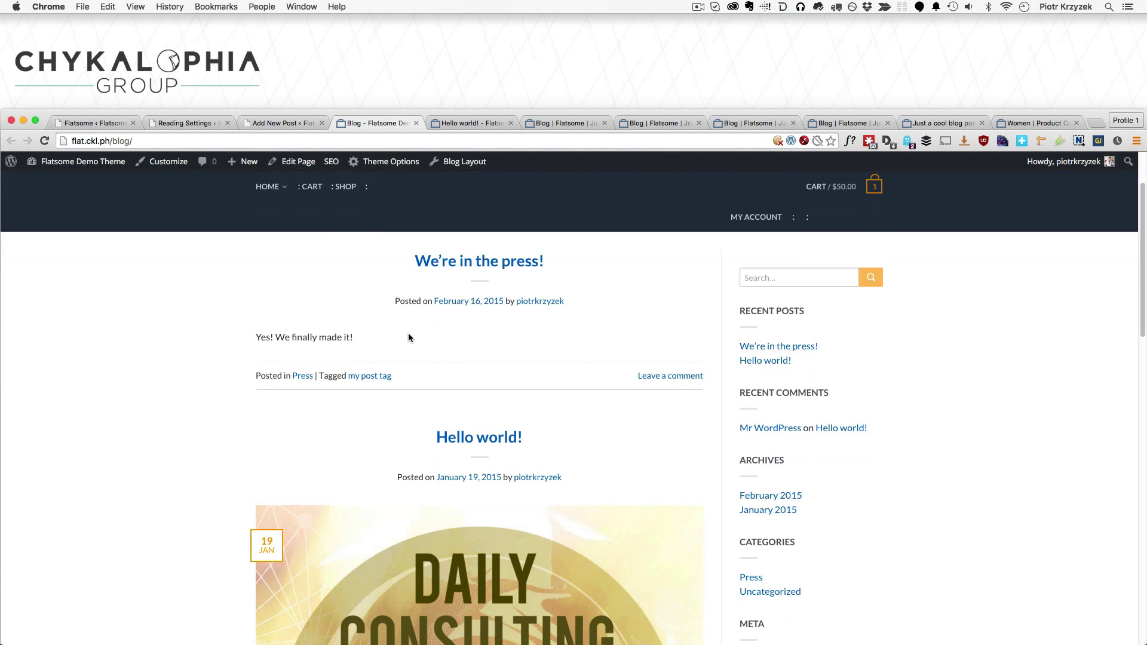
pyautogui.scroll(-5, 409, 338)
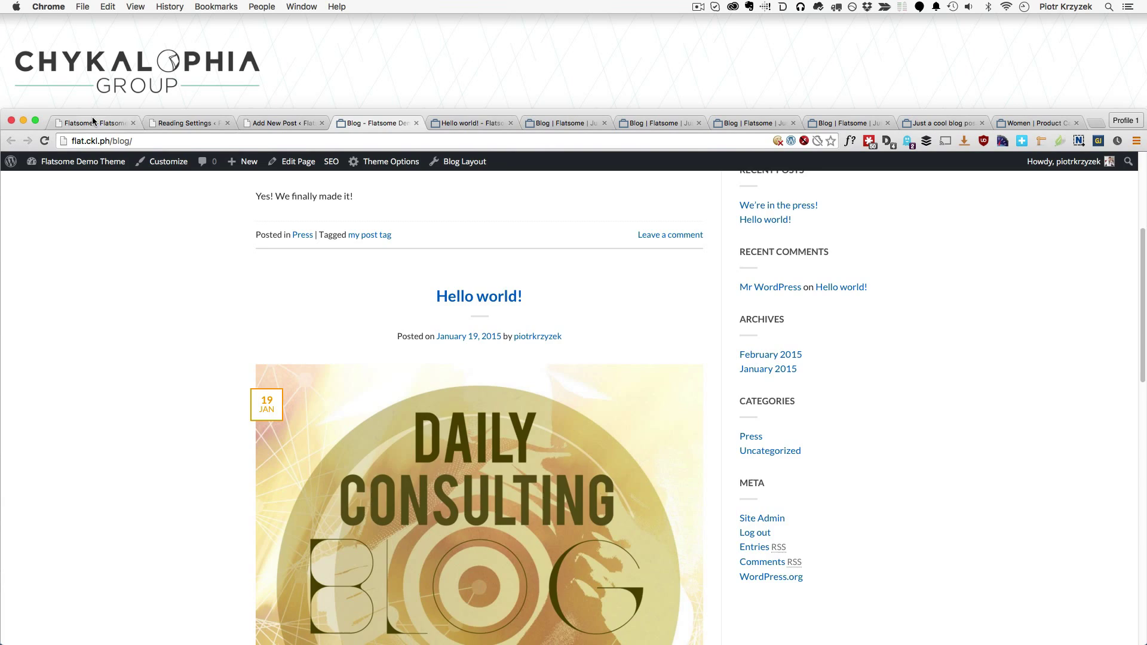
pyautogui.click(92, 121)
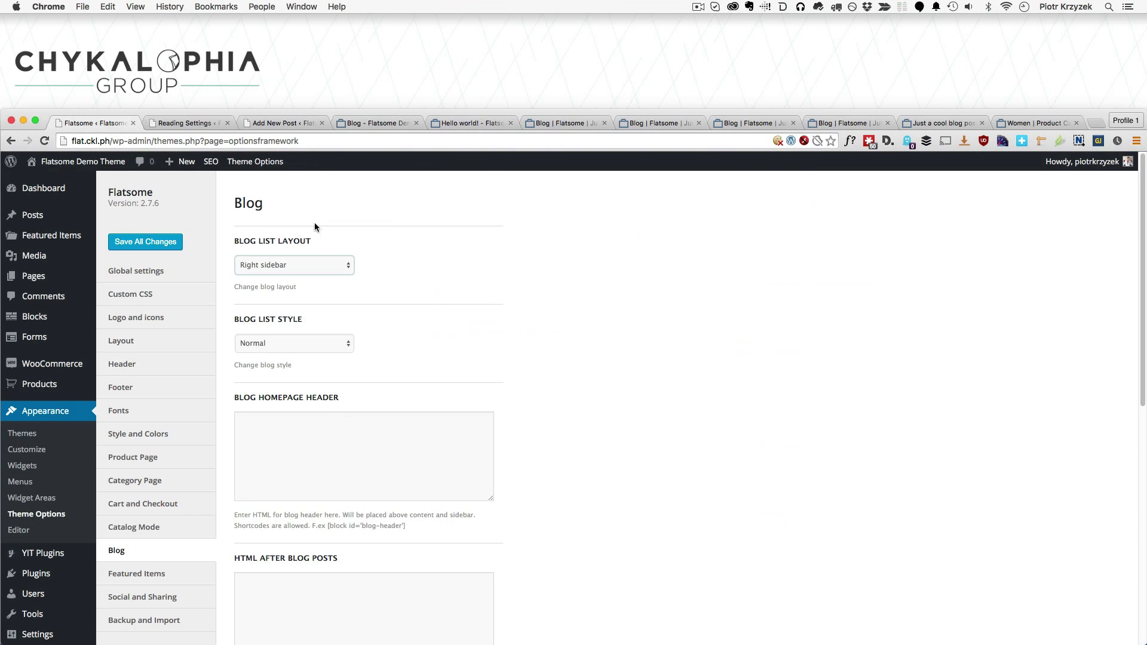
pyautogui.click(308, 262)
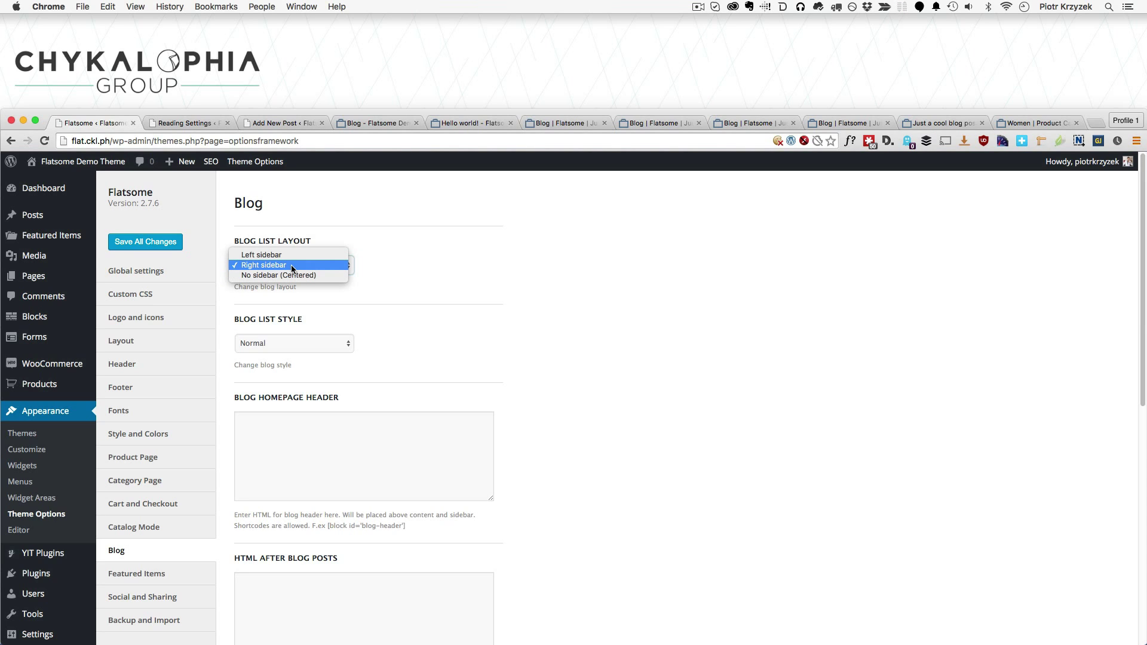
pyautogui.click(289, 83)
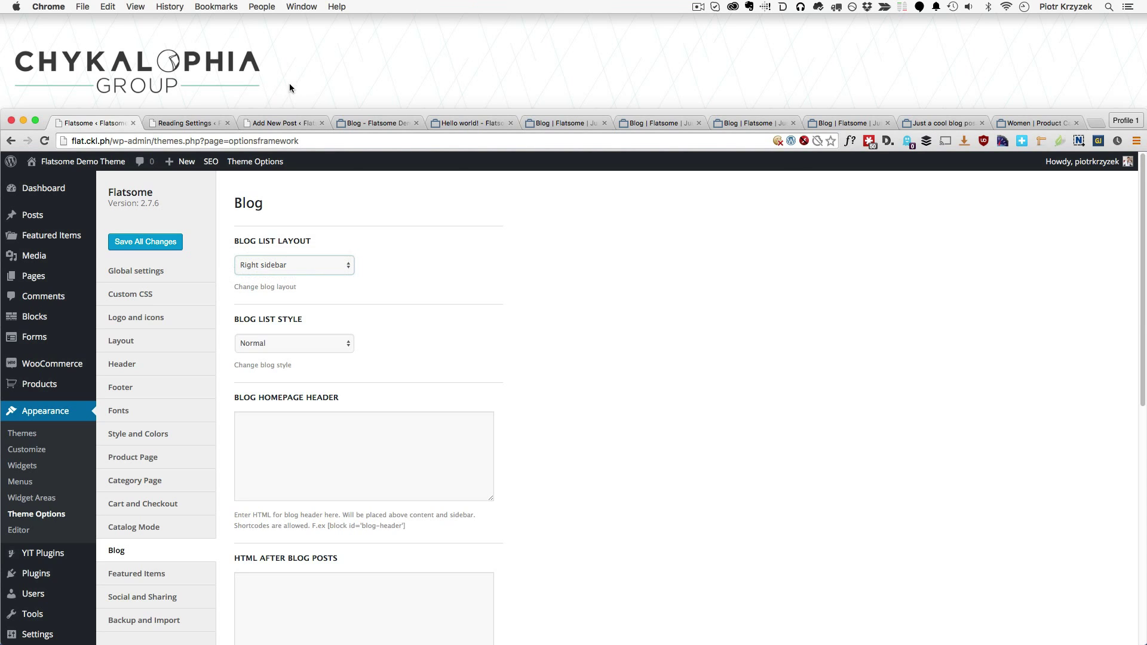
pyautogui.click(366, 122)
pyautogui.scroll(3, 854, 337)
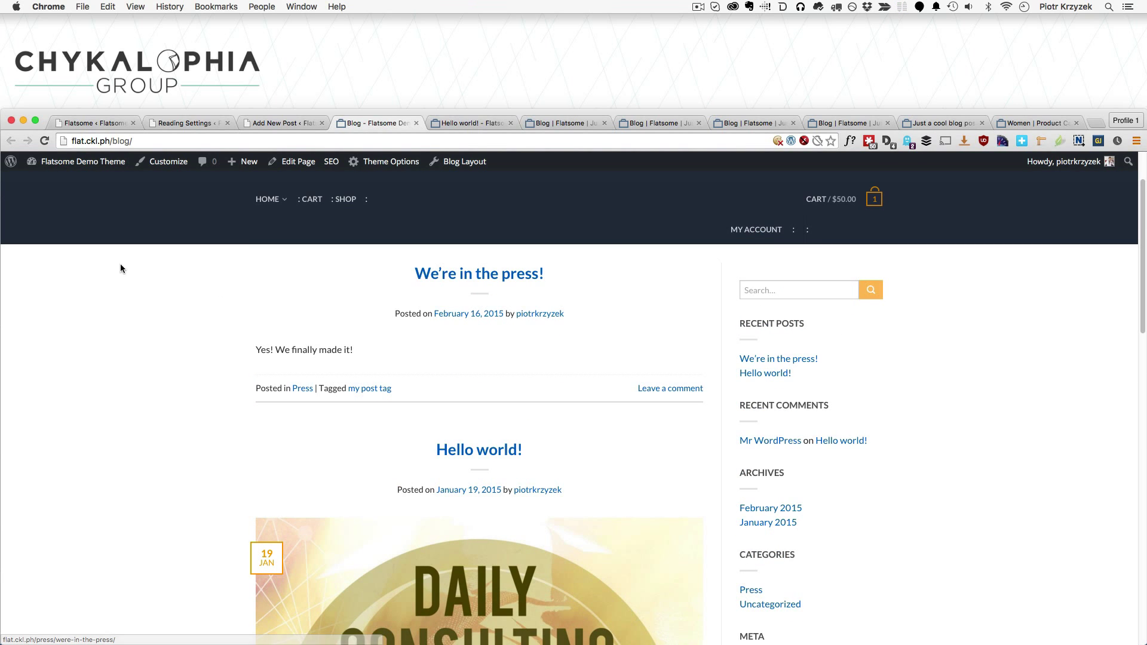
# Change the Blog List Style to Pinterest style in the theme's blog options
pyautogui.click(87, 124)
pyautogui.scroll(-1, 590, 393)
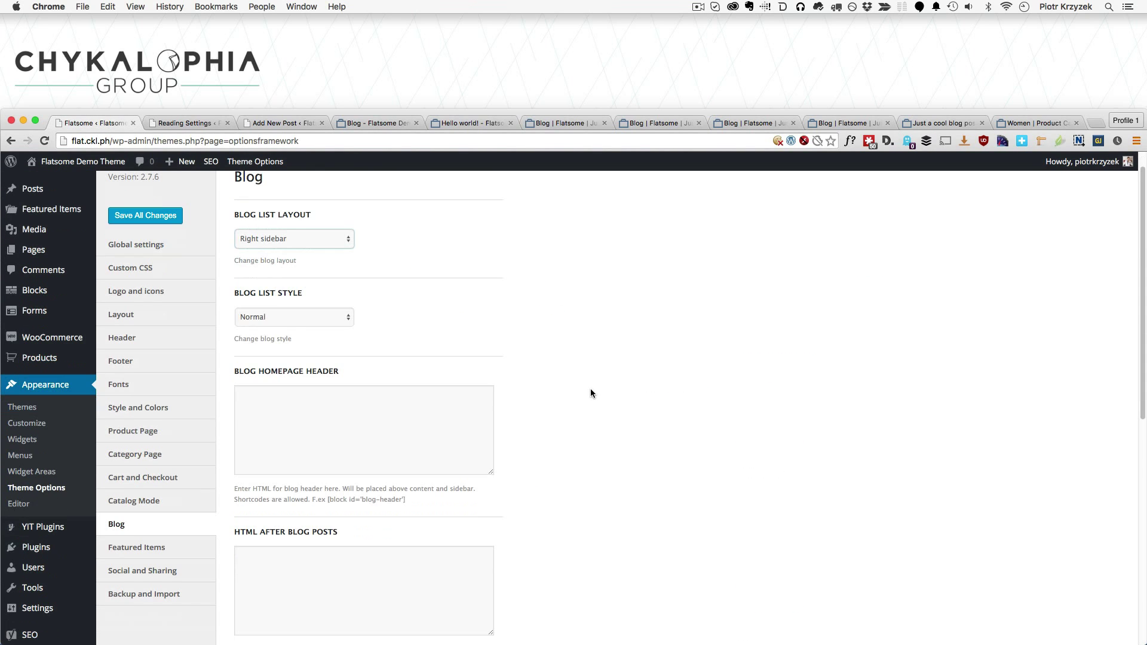
pyautogui.click(273, 311)
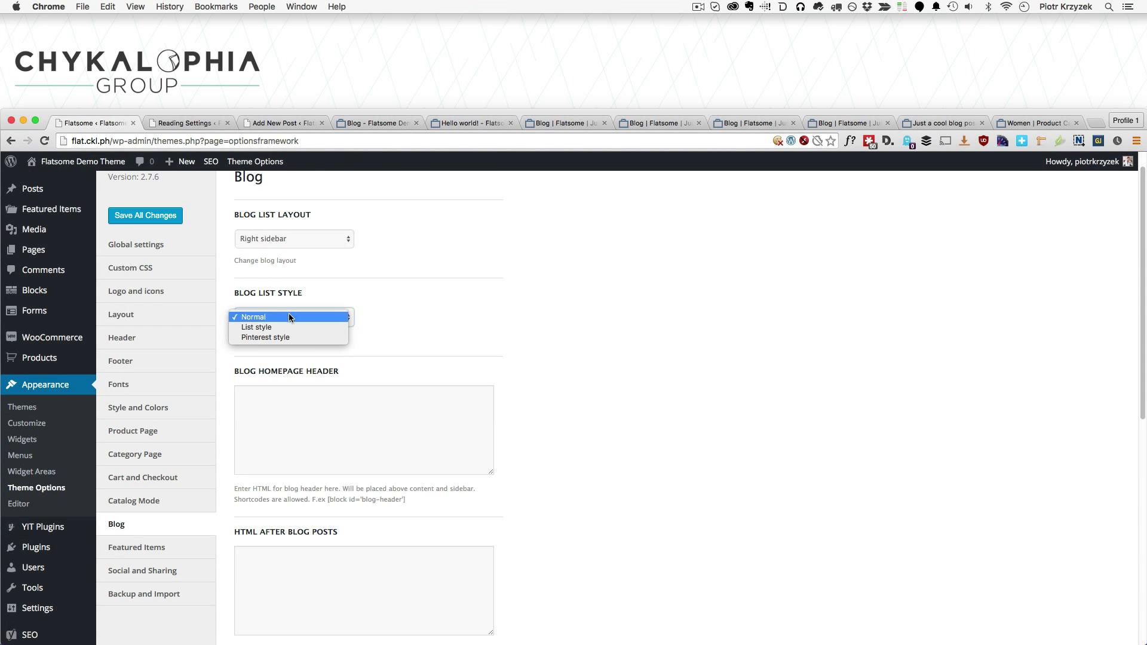
pyautogui.click(289, 316)
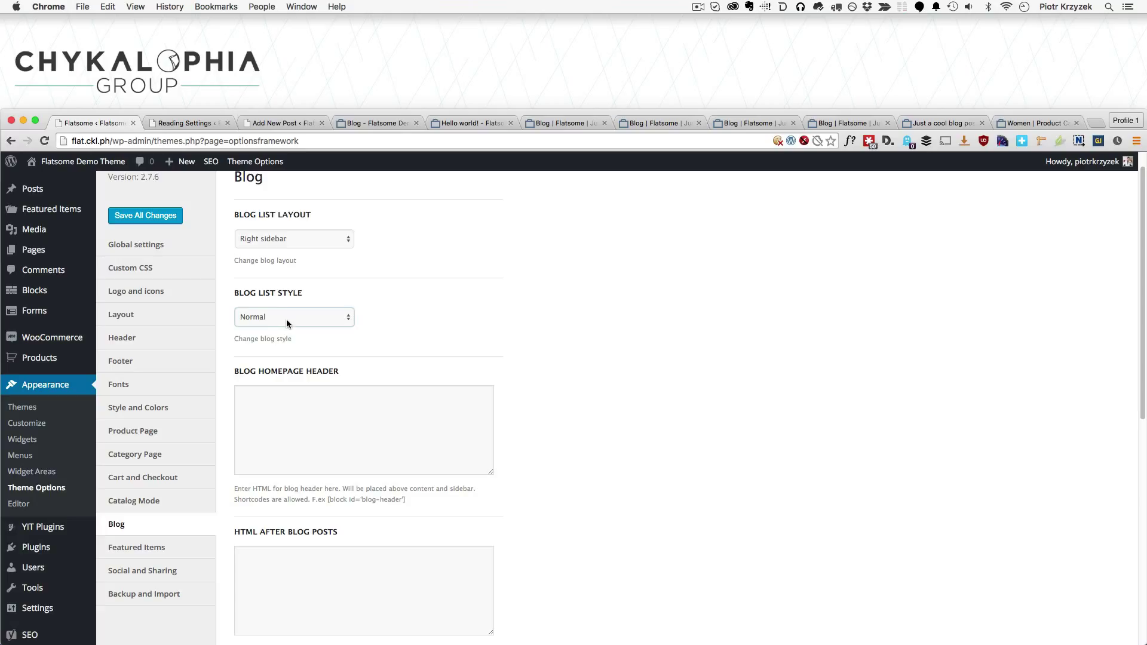
pyautogui.click(286, 319)
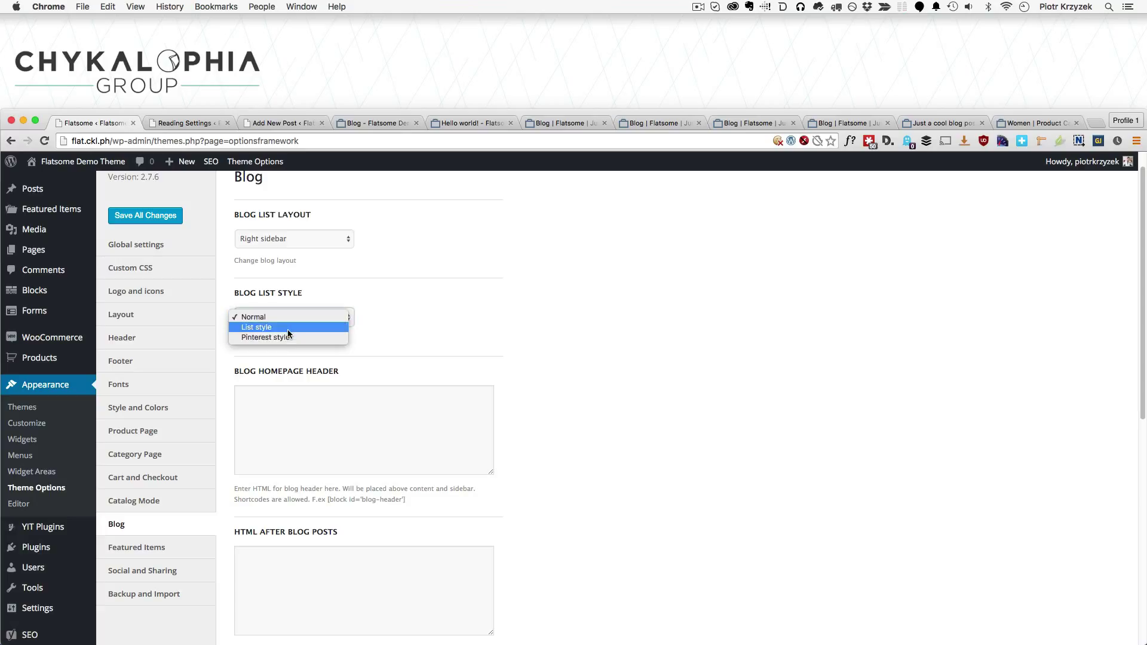
pyautogui.click(296, 337)
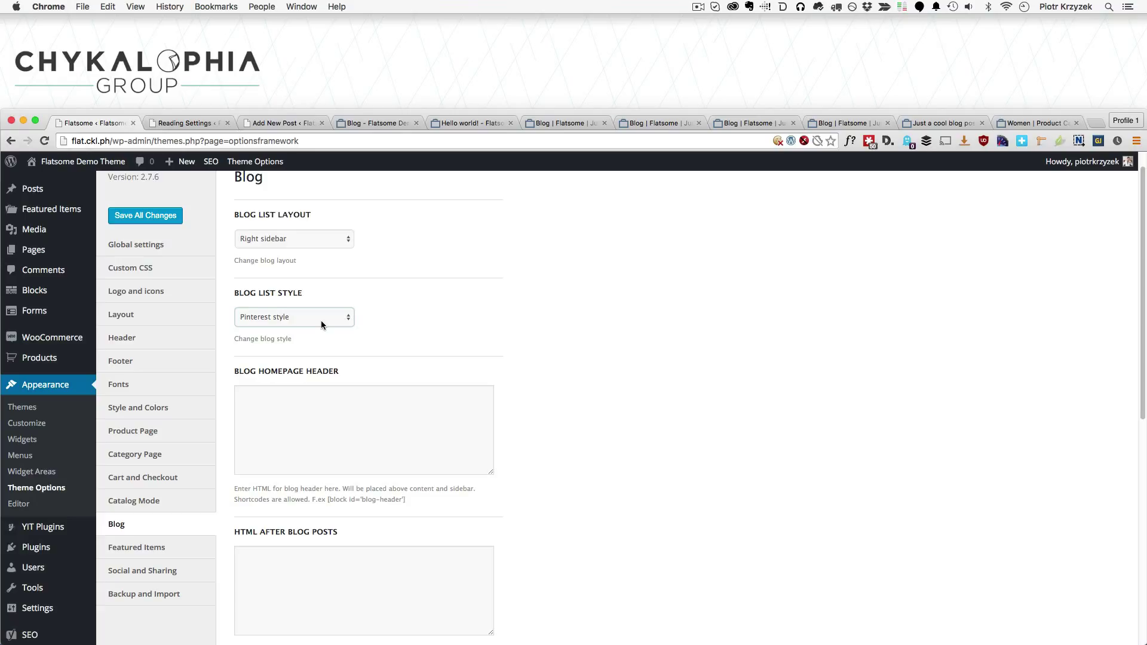
pyautogui.click(353, 317)
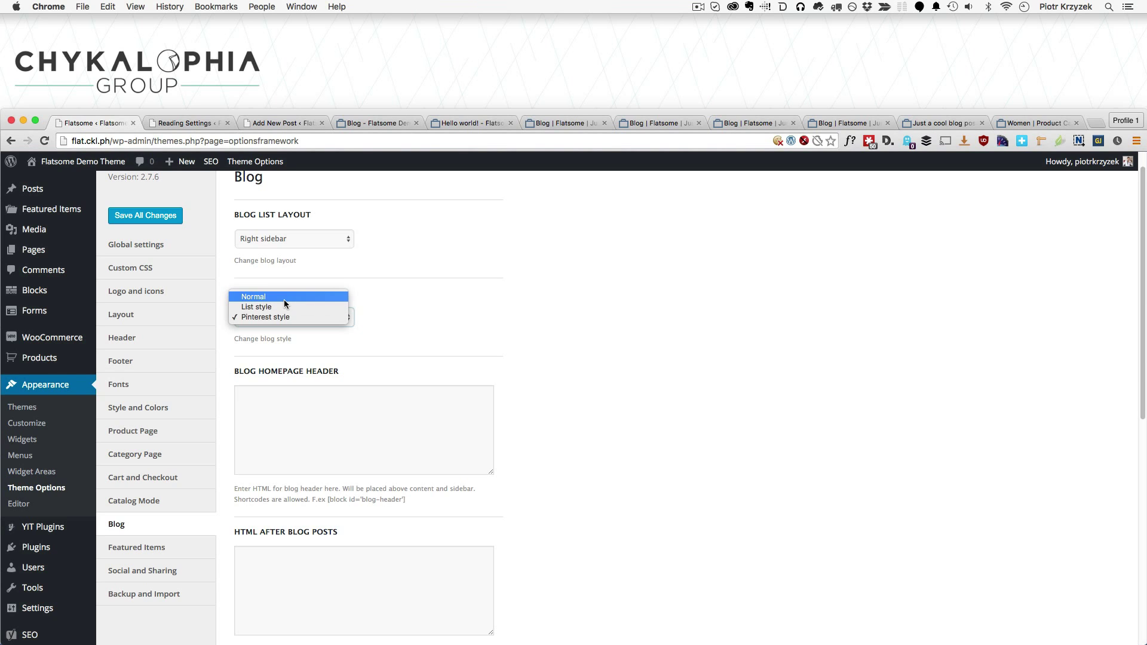
pyautogui.press('Escape')
# Preview the blog page to see the Pinterest-style post list
pyautogui.click(442, 122)
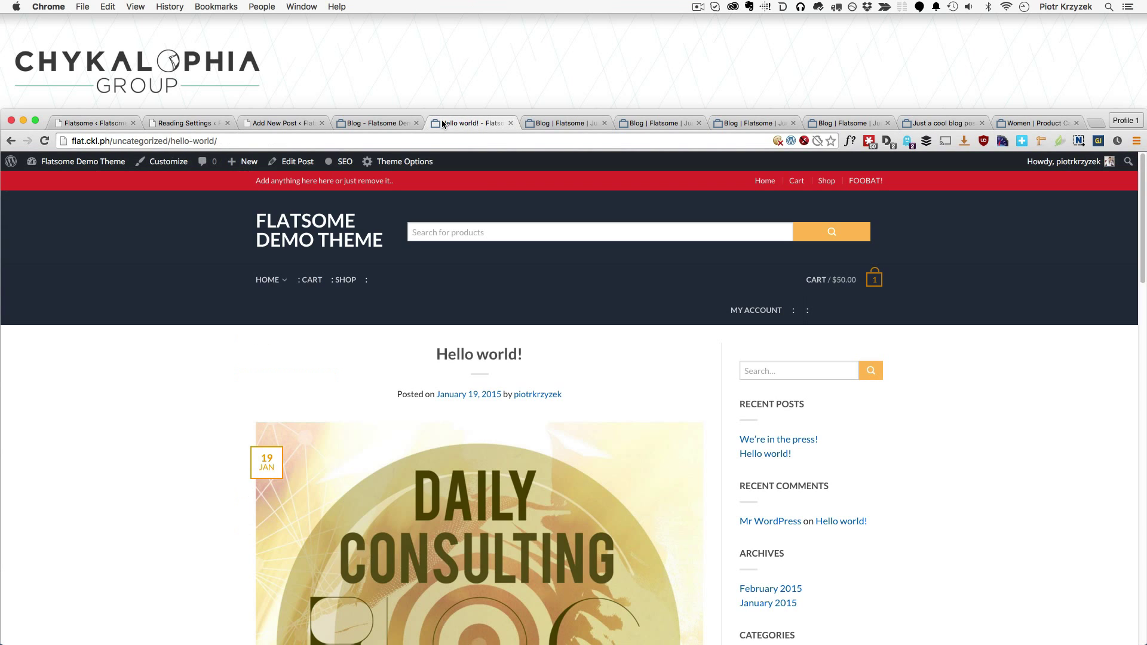
pyautogui.click(369, 123)
pyautogui.scroll(-12, 410, 395)
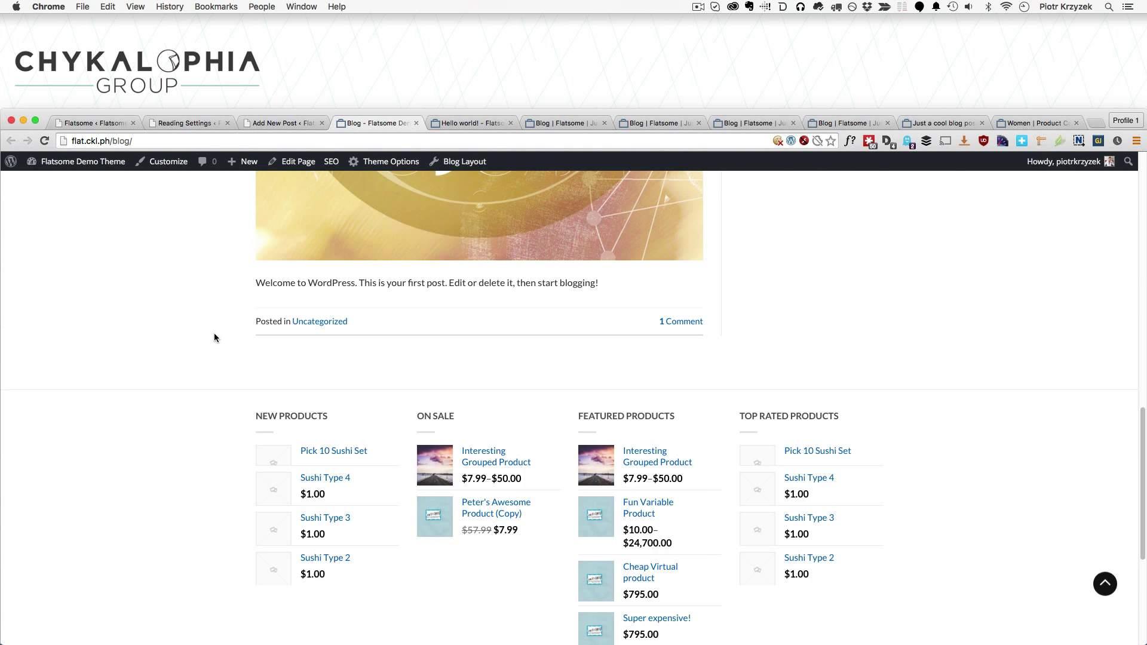
pyautogui.scroll(4, 224, 374)
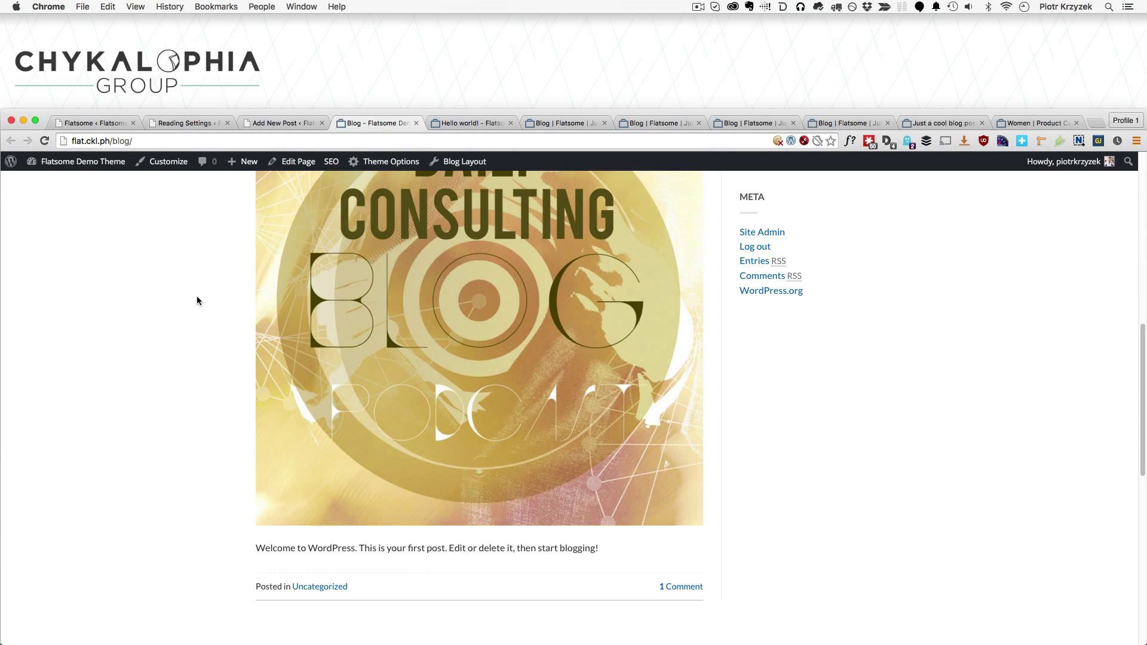
pyautogui.scroll(5, 197, 296)
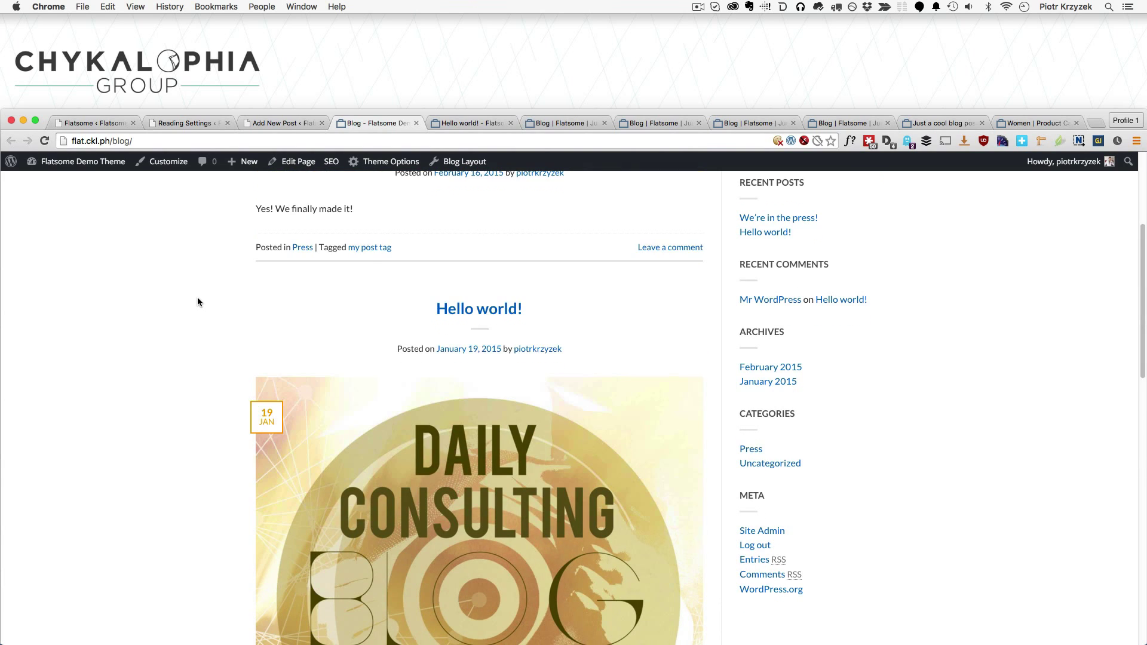
# Set the Blog List Style back to Normal
pyautogui.click(105, 123)
pyautogui.click(331, 318)
pyautogui.click(291, 299)
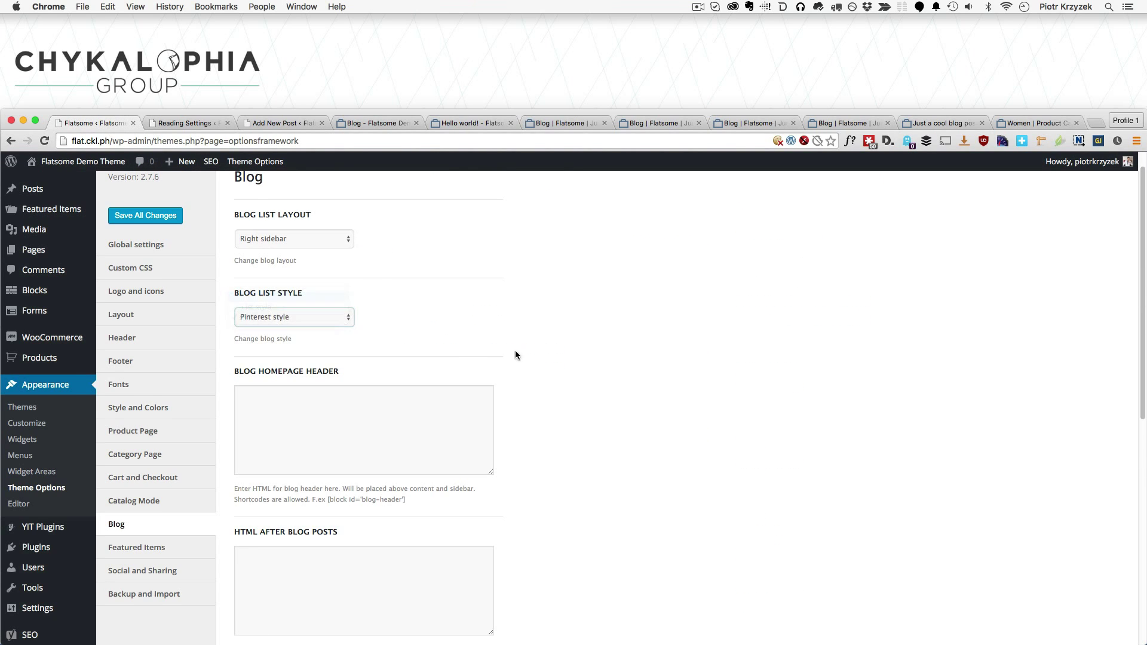
pyautogui.scroll(-2, 588, 370)
pyautogui.click(367, 354)
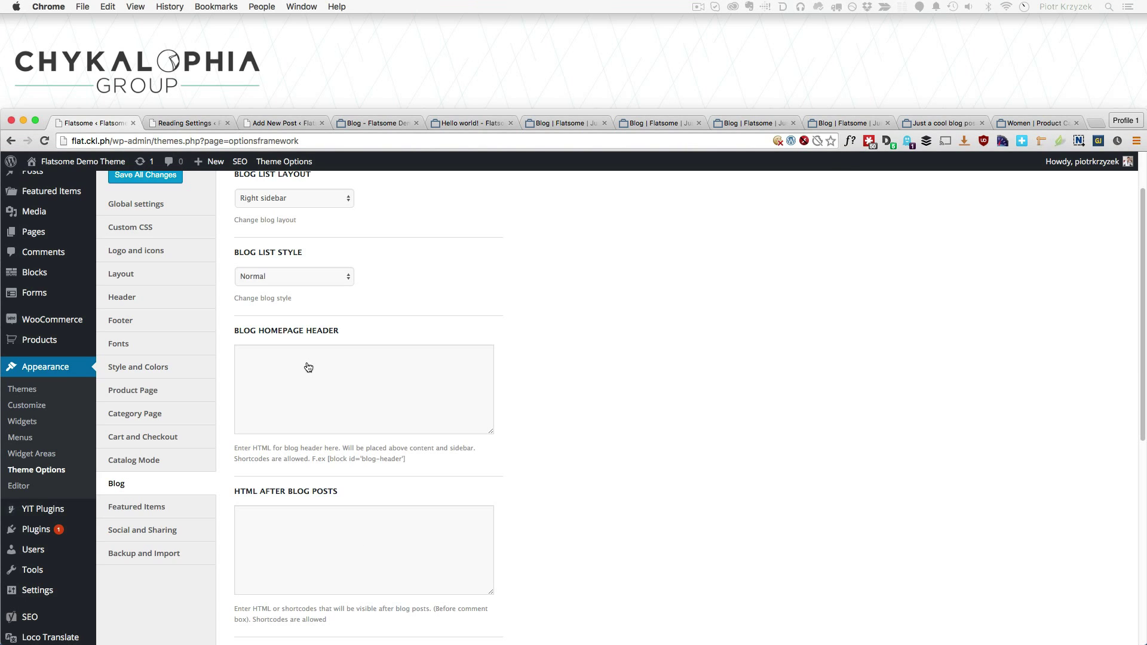
# Reload the blog page and select the FOOBAR text shown above the posts
pyautogui.click(327, 399)
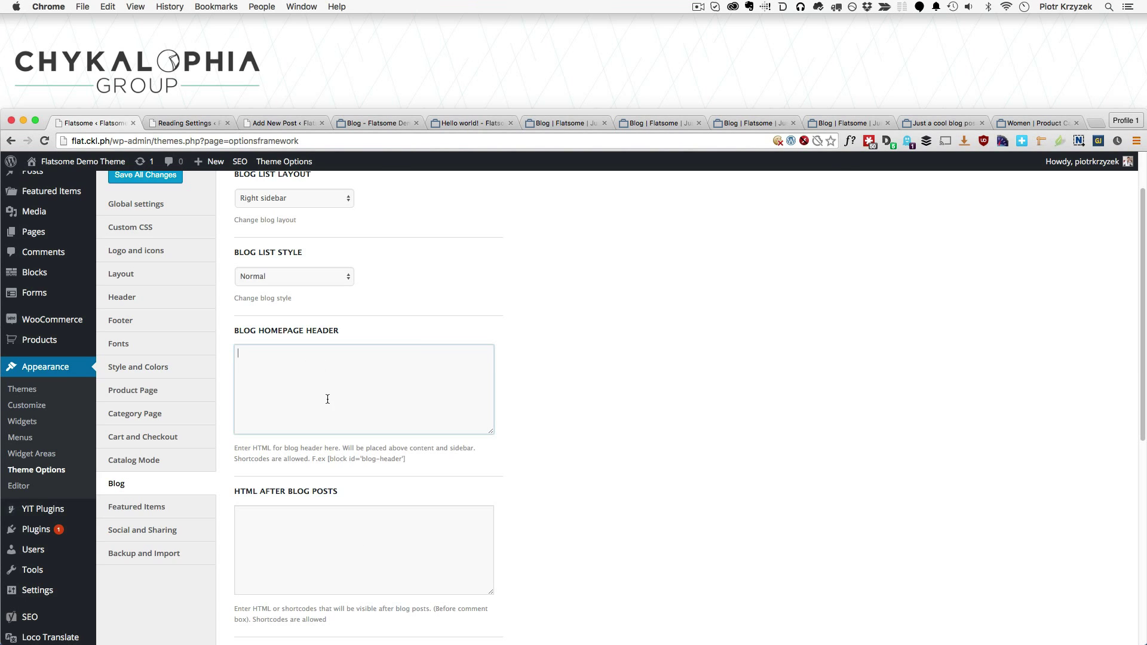
pyautogui.click(376, 123)
pyautogui.press('cmd+r')
pyautogui.scroll(-1, 435, 416)
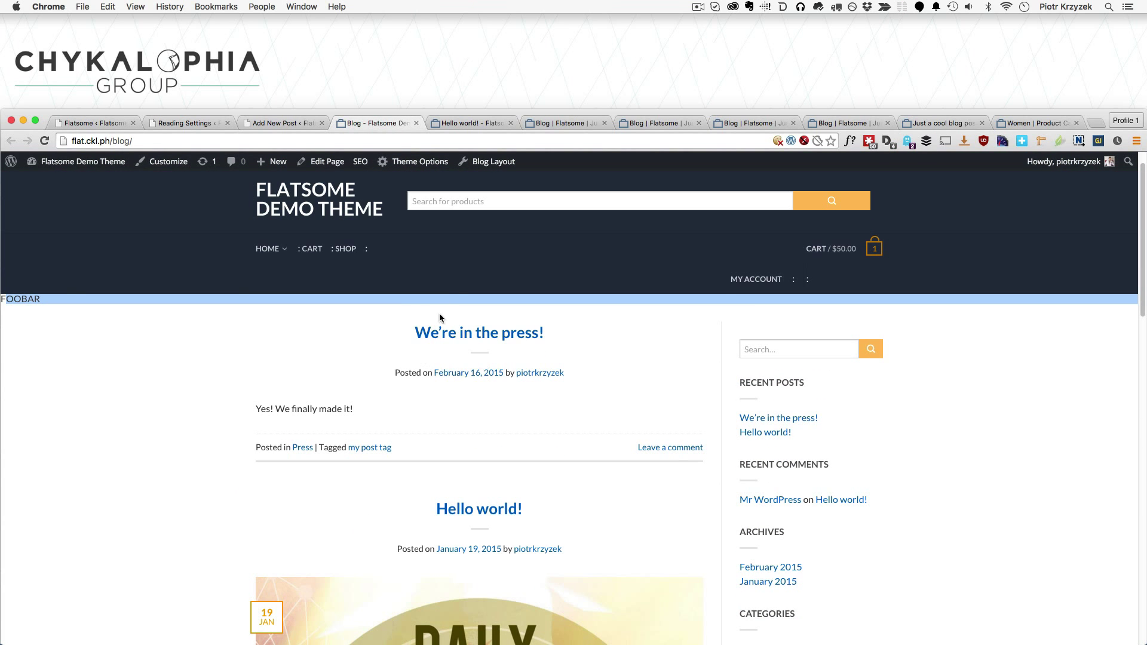
pyautogui.moveTo(249, 324); pyautogui.dragTo(16, 299)
pyautogui.doubleClick(17, 301)
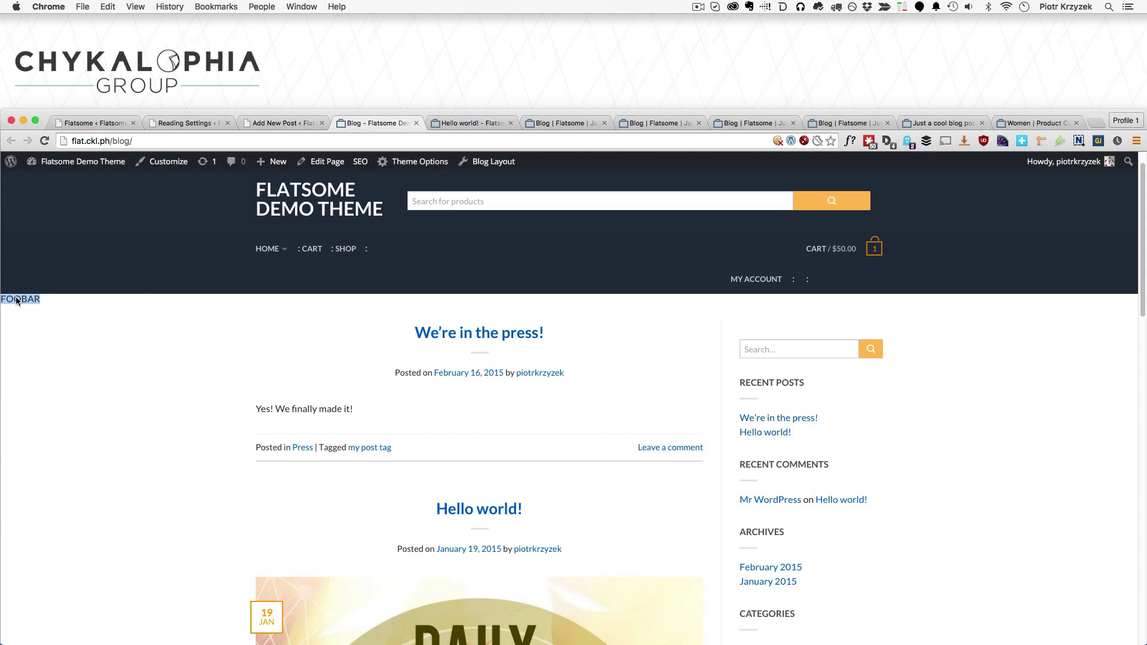
pyautogui.click(98, 310)
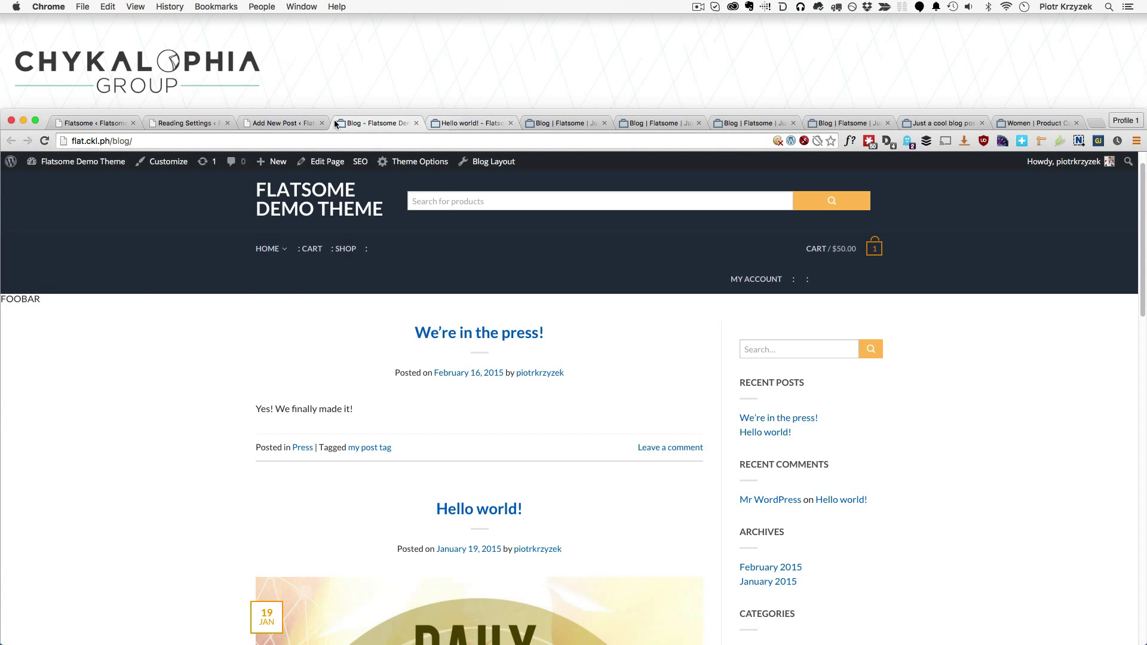
# Check the HTML After Blog Posts option, then scroll the blog page down to the post image
pyautogui.click(93, 123)
pyautogui.moveTo(388, 489); pyautogui.dragTo(246, 490)
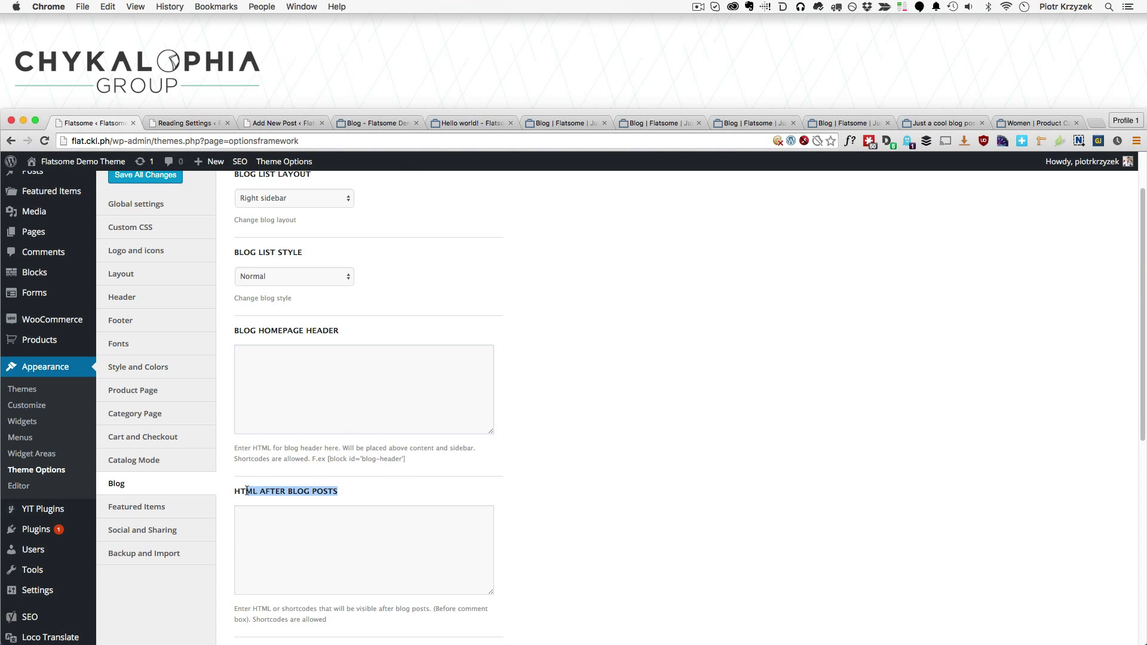
pyautogui.click(365, 122)
pyautogui.scroll(-8, 371, 268)
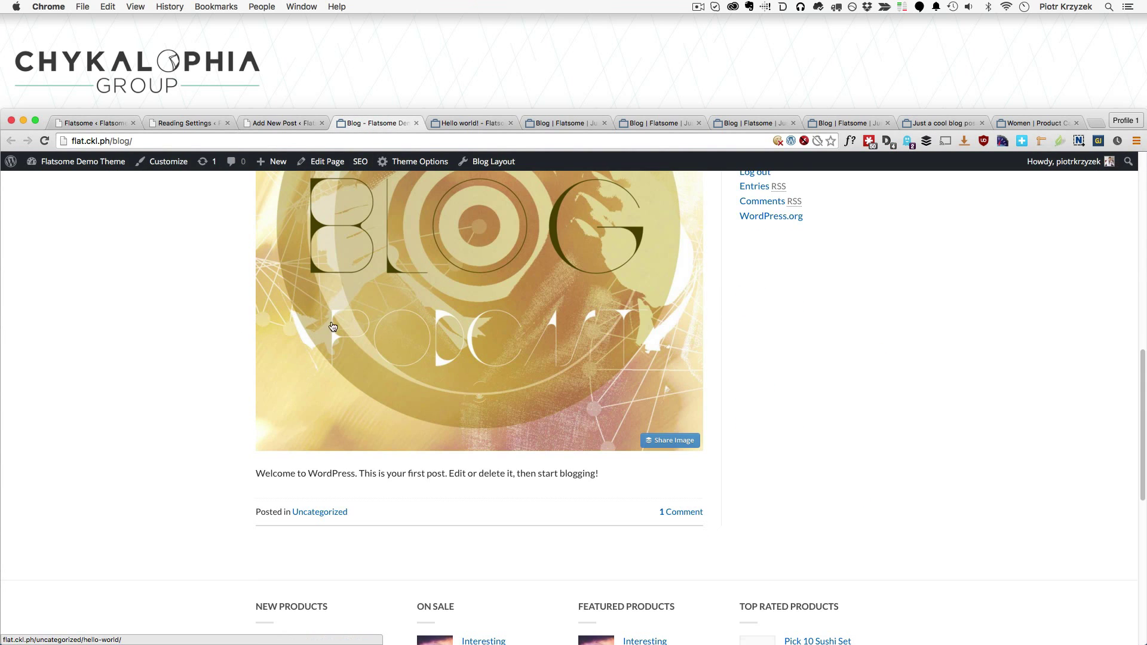
# Look over the Hello world post page
pyautogui.click(114, 126)
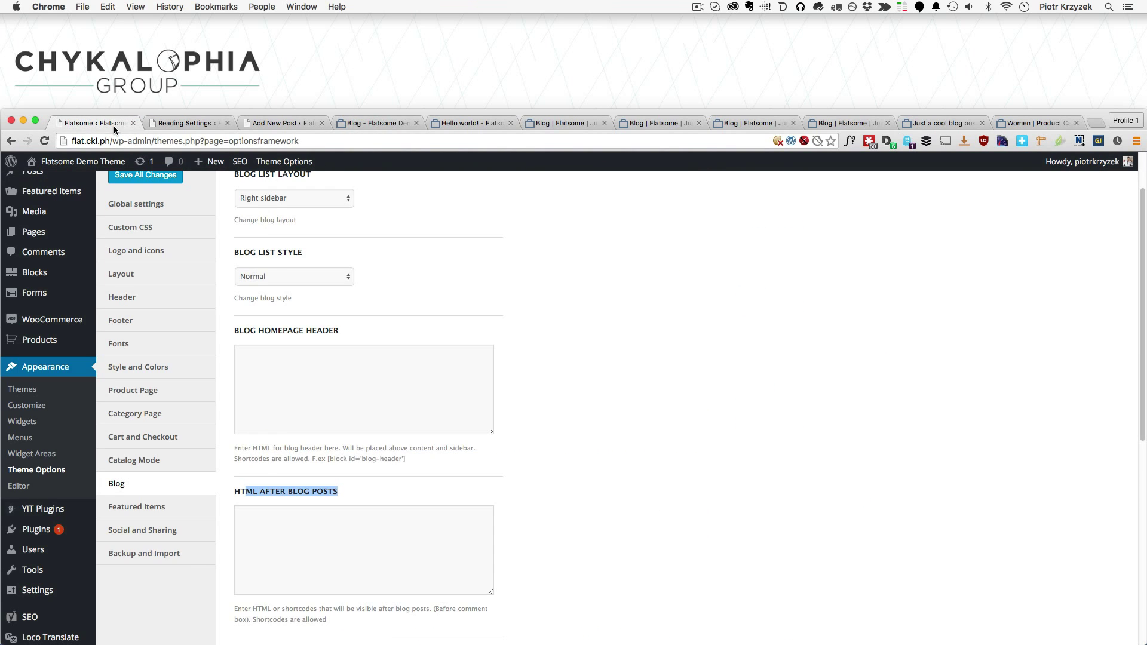
pyautogui.click(474, 124)
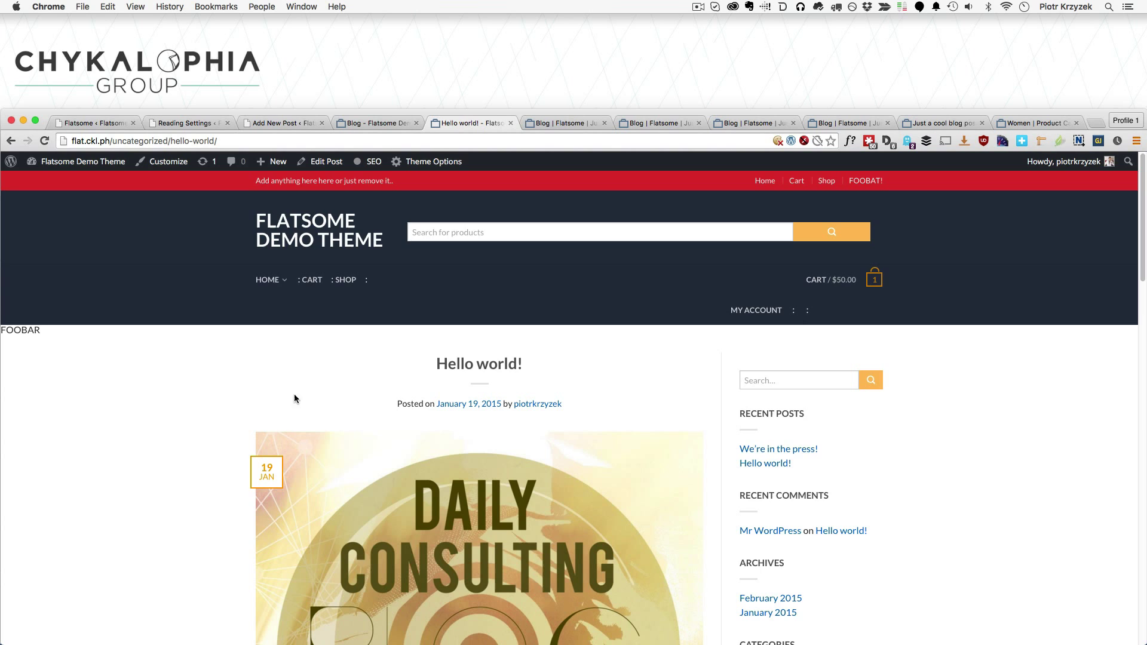
pyautogui.scroll(-10, 195, 382)
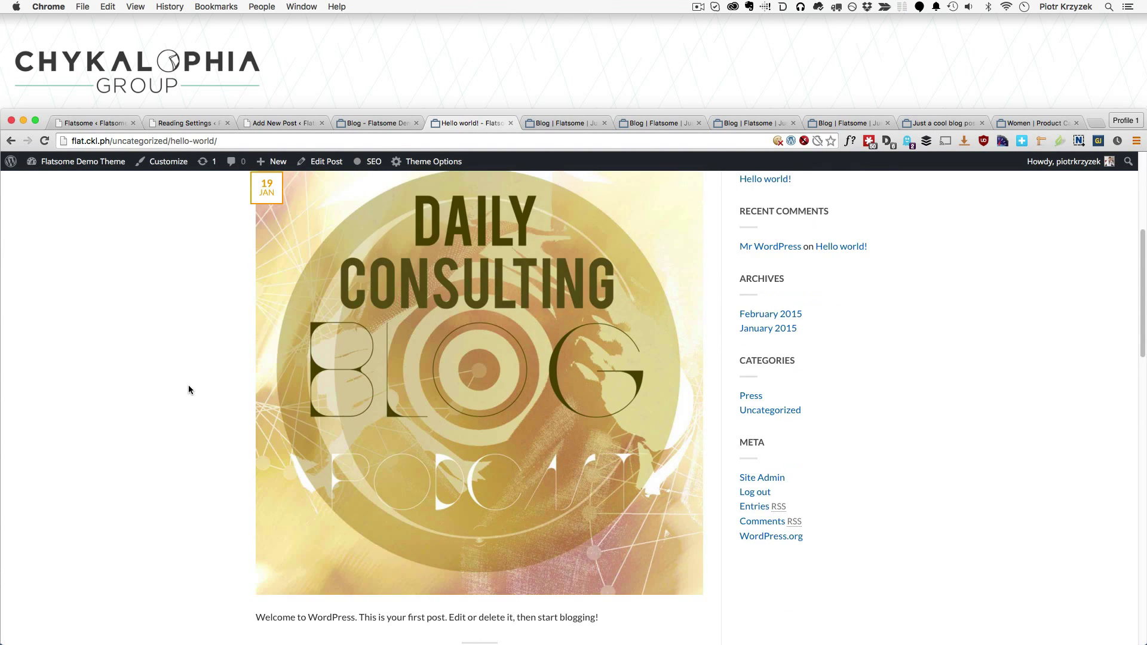
pyautogui.scroll(-3, 197, 391)
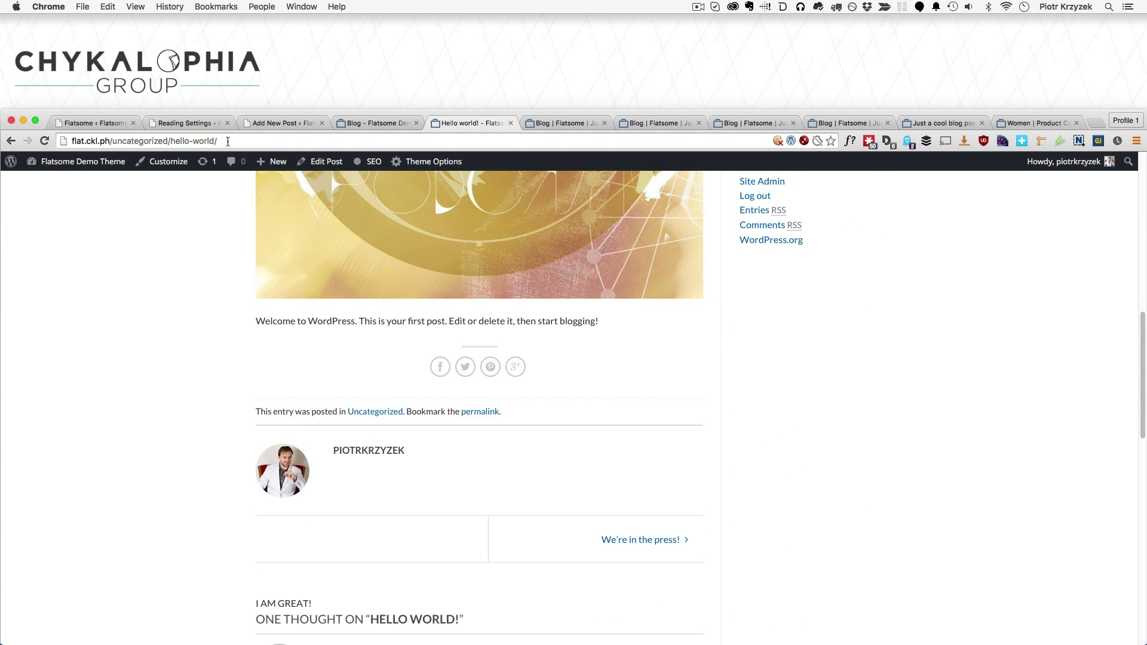
# Enter 'FOOBAR BEFORE BLOG HEADER' as the homepage header and 'I Am Great After Blog Post' after posts
pyautogui.click(93, 123)
pyautogui.click(299, 387)
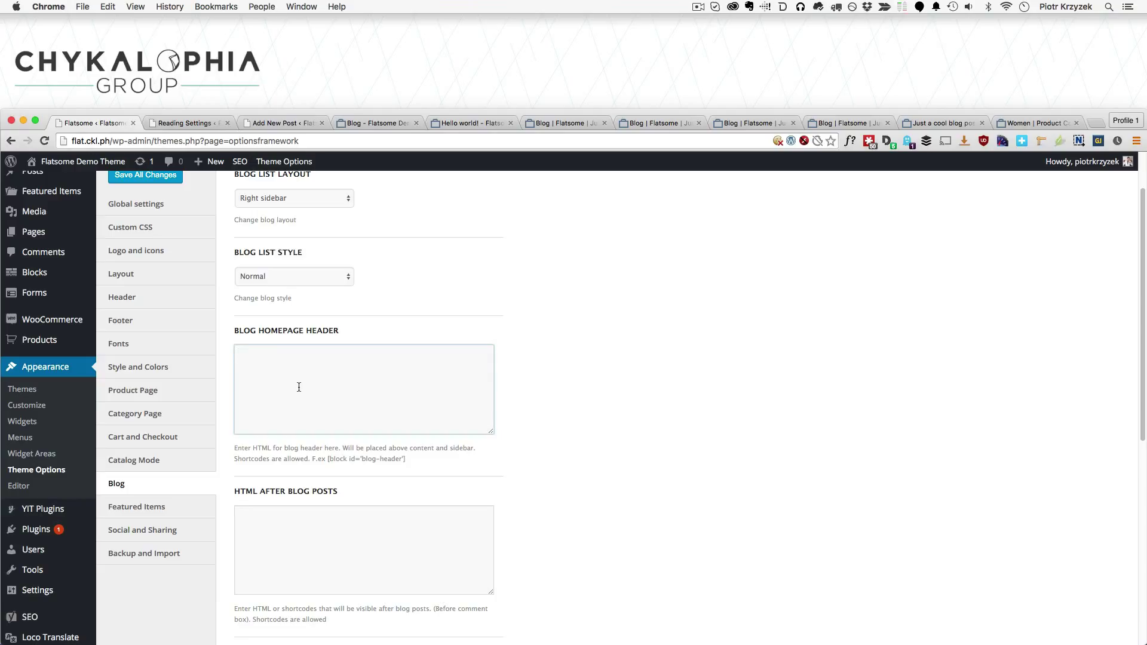
pyautogui.write('FOOBAR BEFORE BLOG HEADER')
pyautogui.click(302, 521)
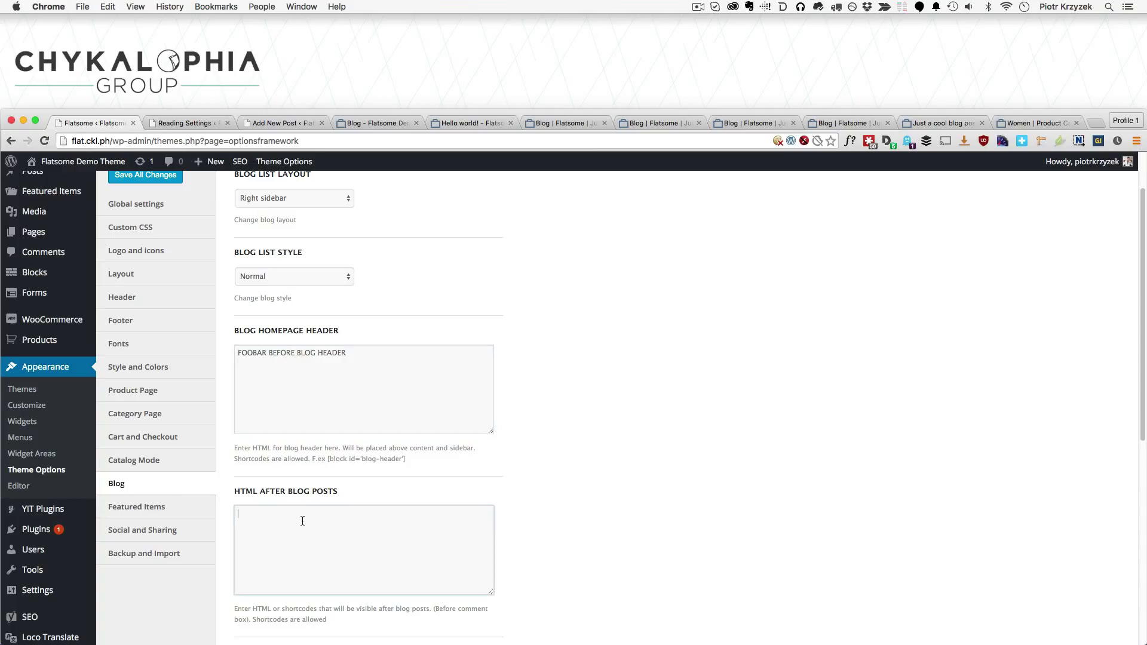
pyautogui.write('I Am Great After Blog Posts')
pyautogui.scroll(-7, 446, 530)
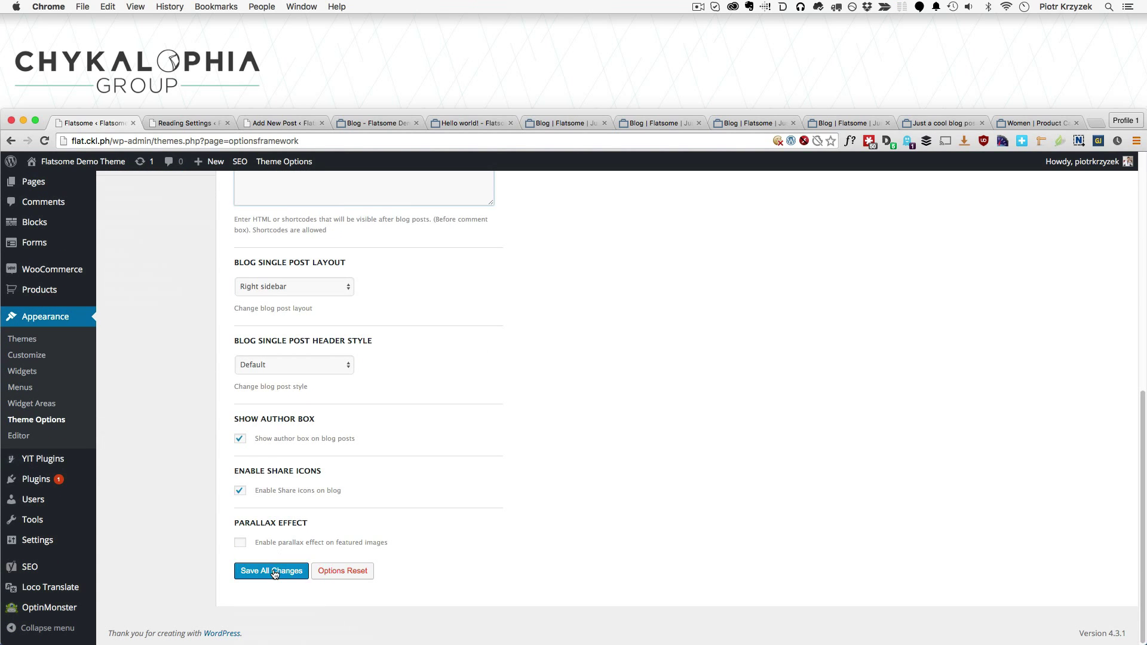
# Save all blog option changes and reload the blog page to check them
pyautogui.click(272, 571)
pyautogui.click(380, 126)
pyautogui.press('super+r')
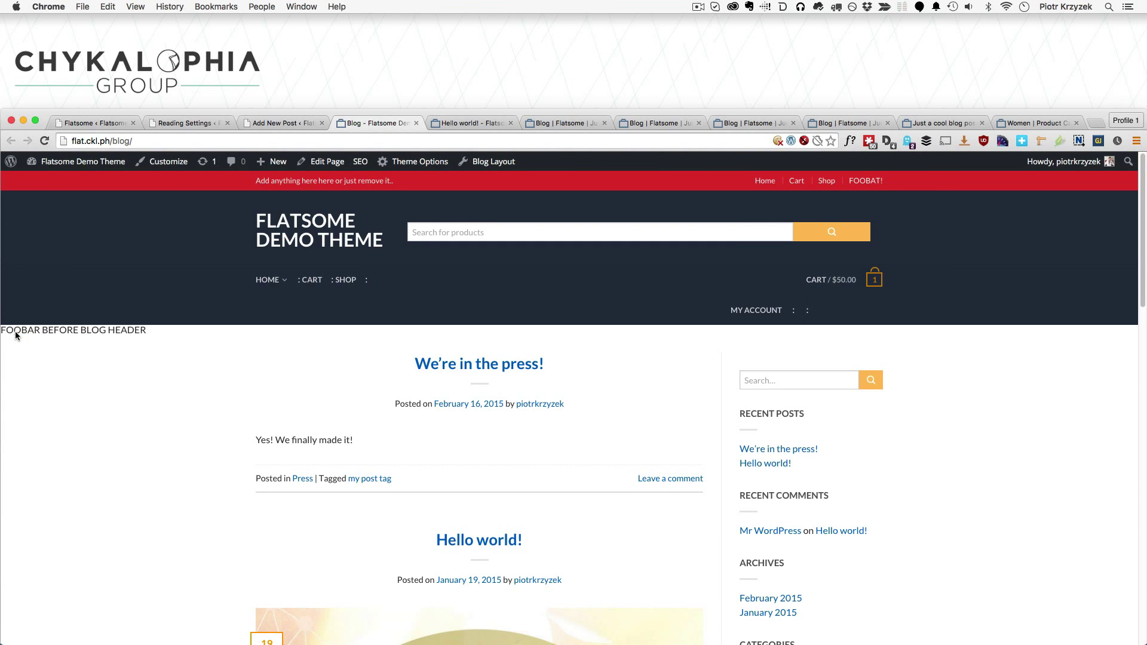
pyautogui.scroll(-6, 72, 360)
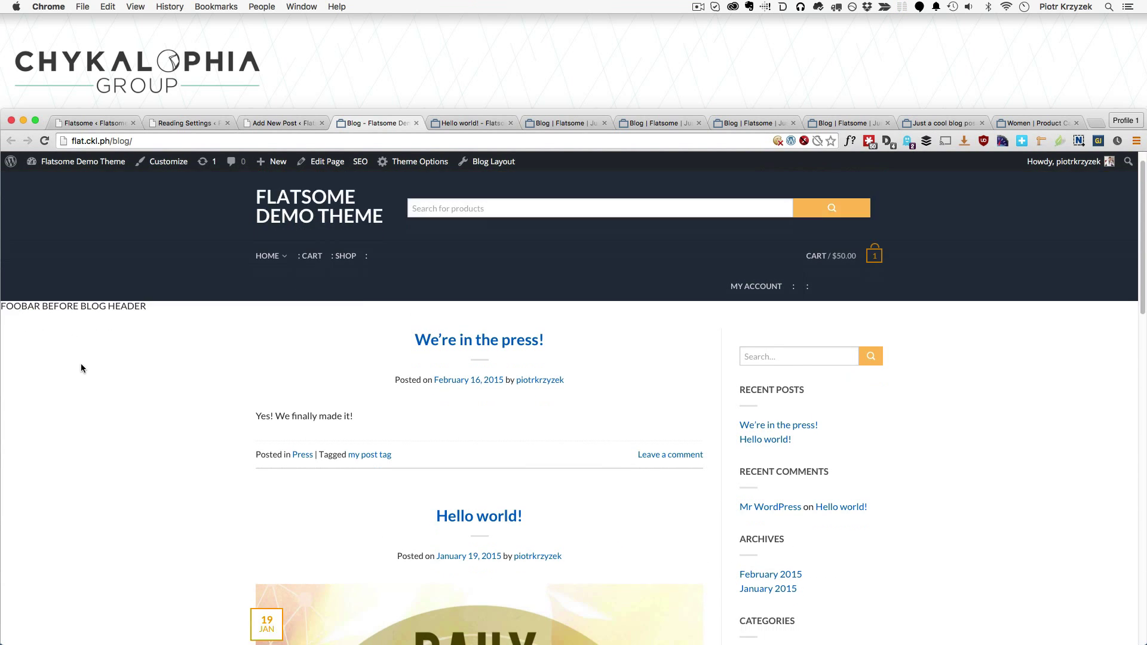
pyautogui.scroll(-8, 82, 365)
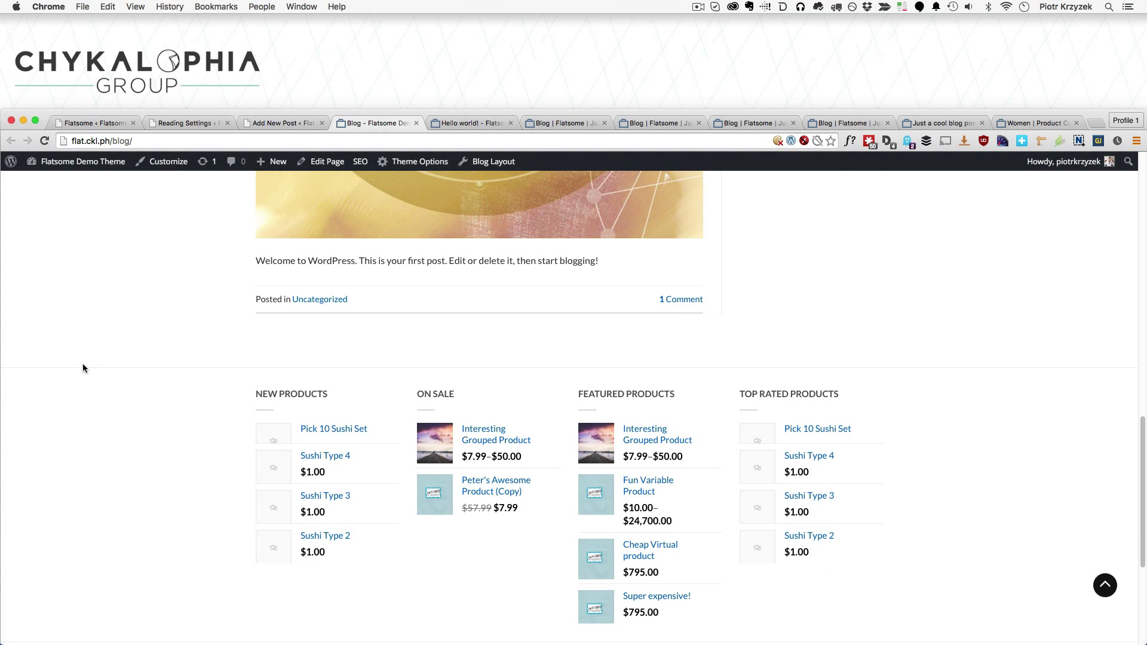
pyautogui.scroll(-1, 283, 347)
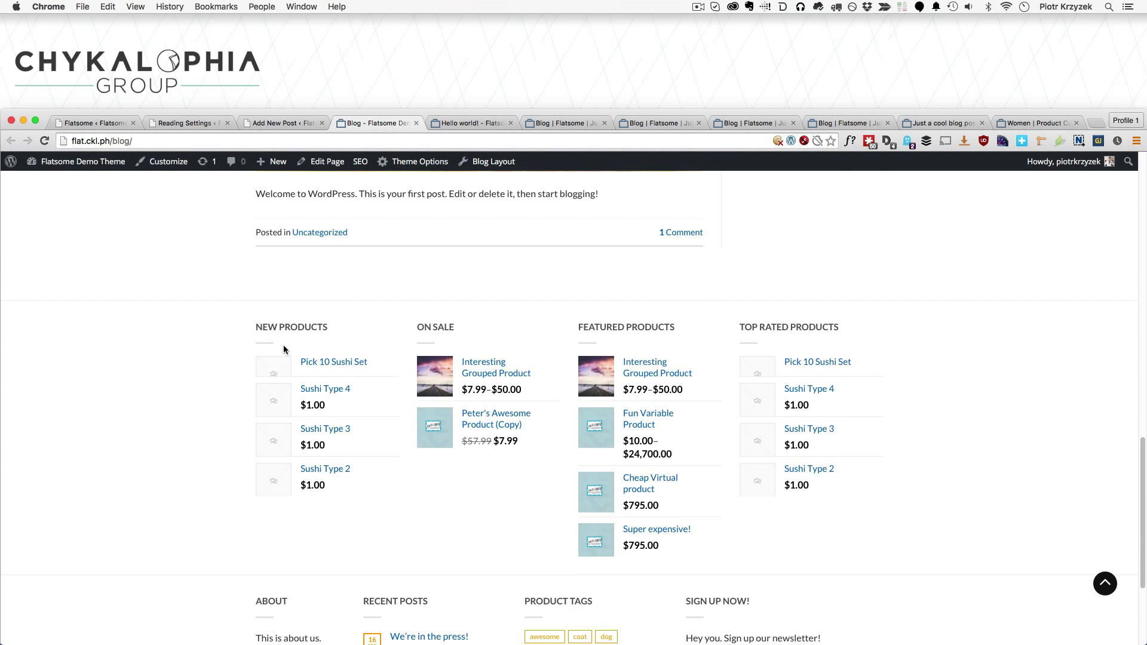
pyautogui.scroll(6, 277, 358)
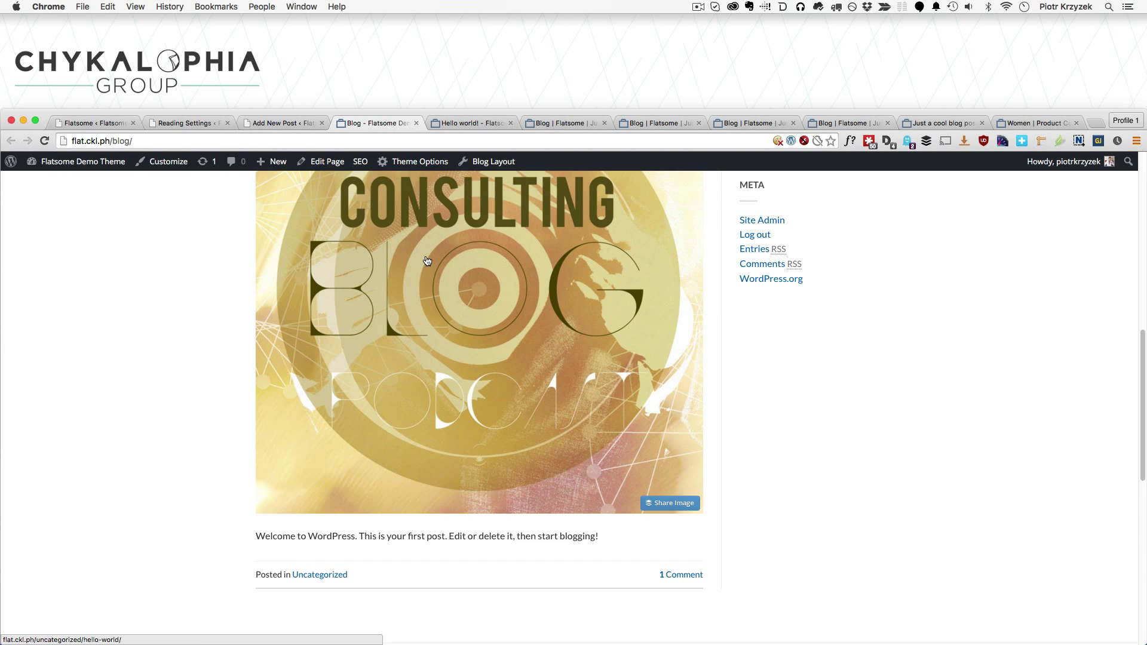
# Reload the Hello world post and inspect the FOOBAR BEFORE BLOG HEADER line
pyautogui.click(460, 123)
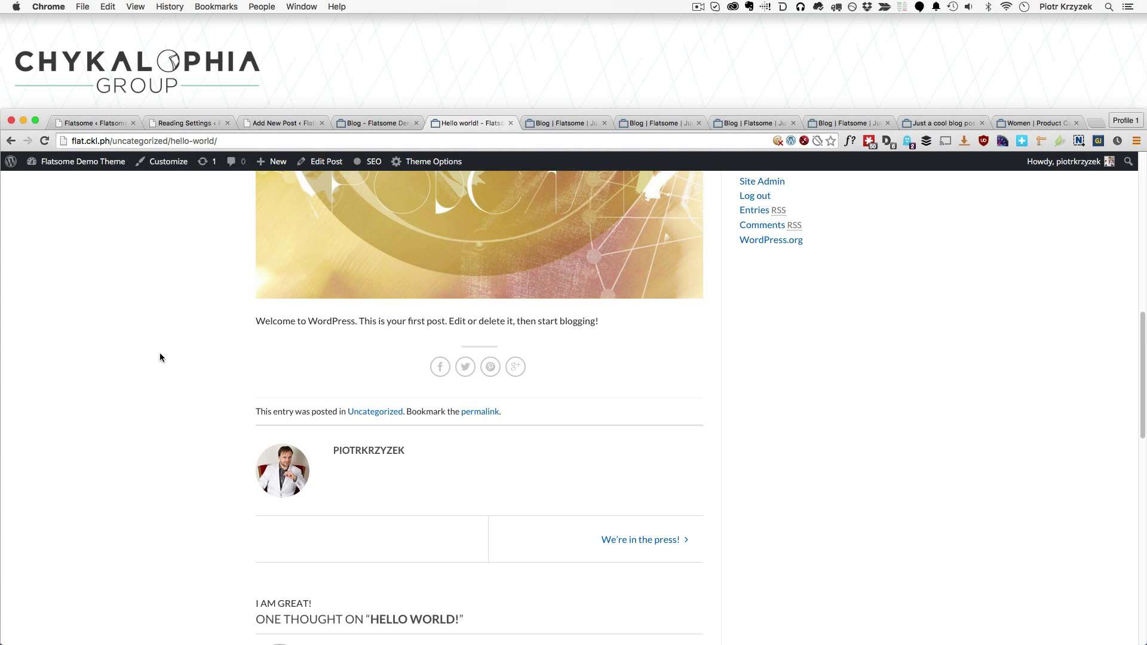
pyautogui.press('super+r')
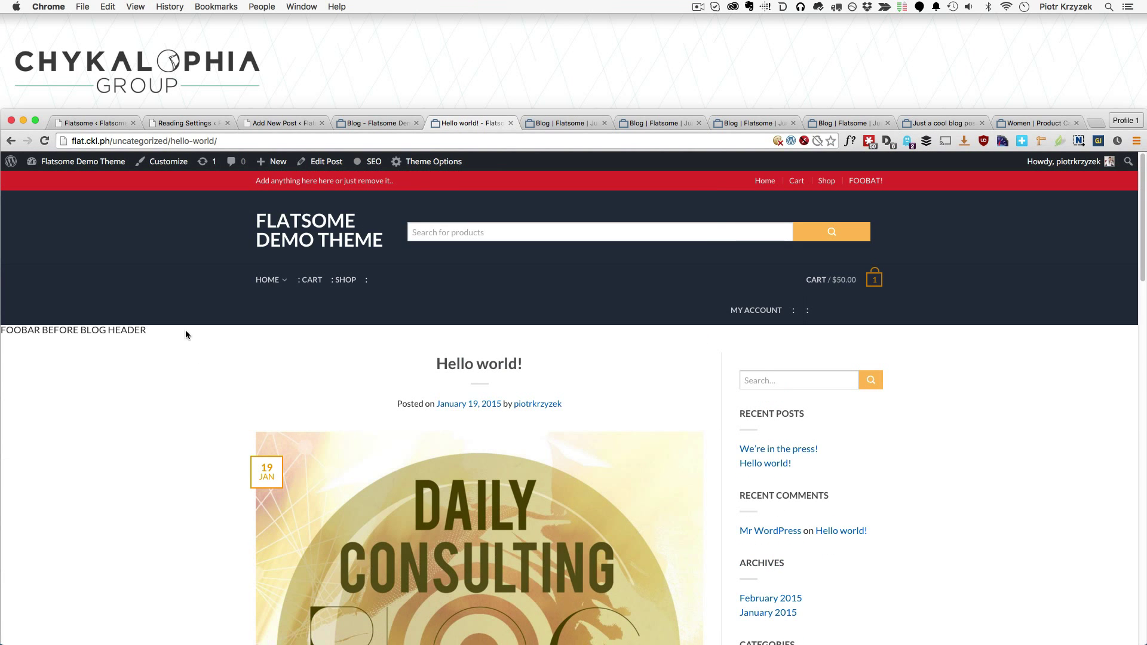
pyautogui.moveTo(185, 333); pyautogui.dragTo(10, 336)
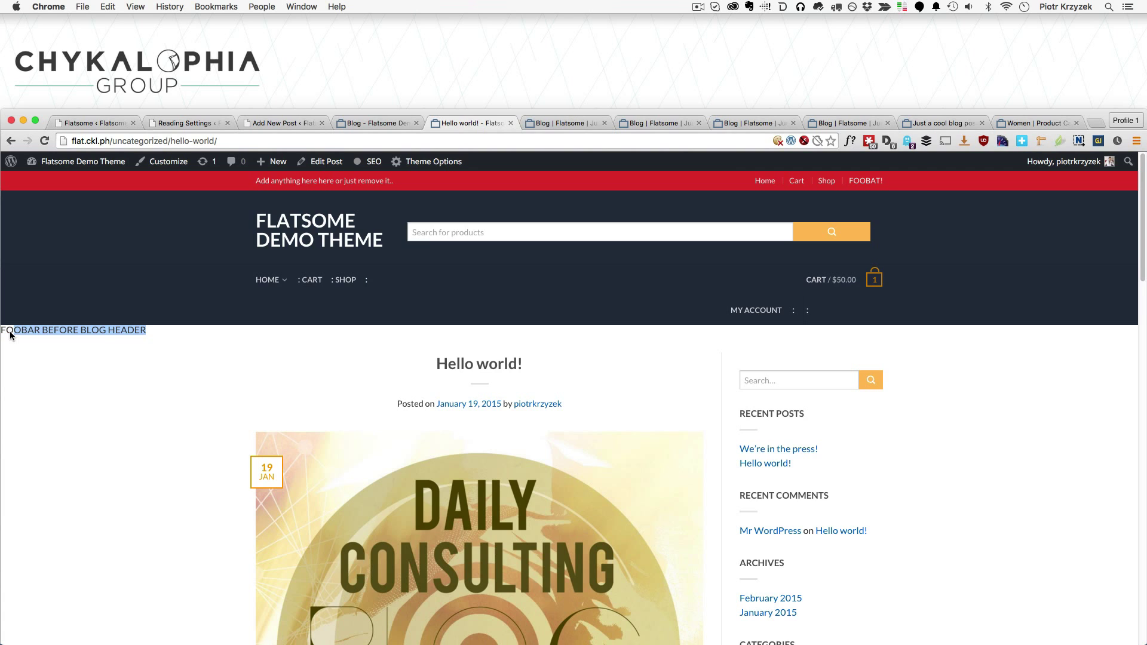
pyautogui.scroll(-5, 124, 353)
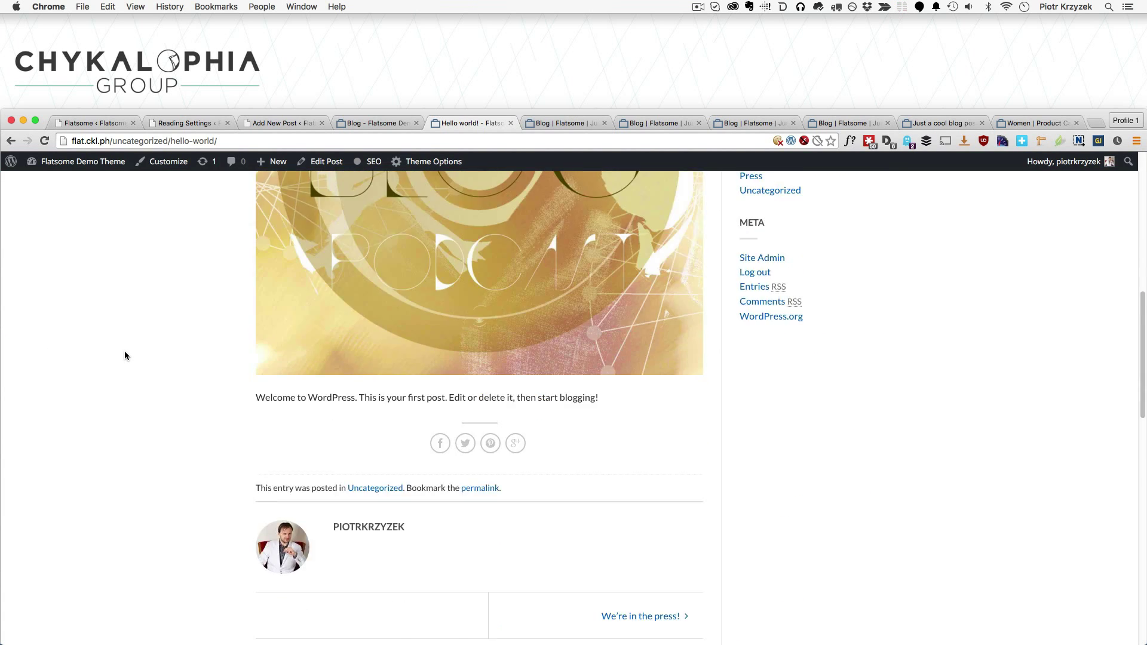
pyautogui.scroll(-3, 126, 355)
pyautogui.scroll(-4, 220, 274)
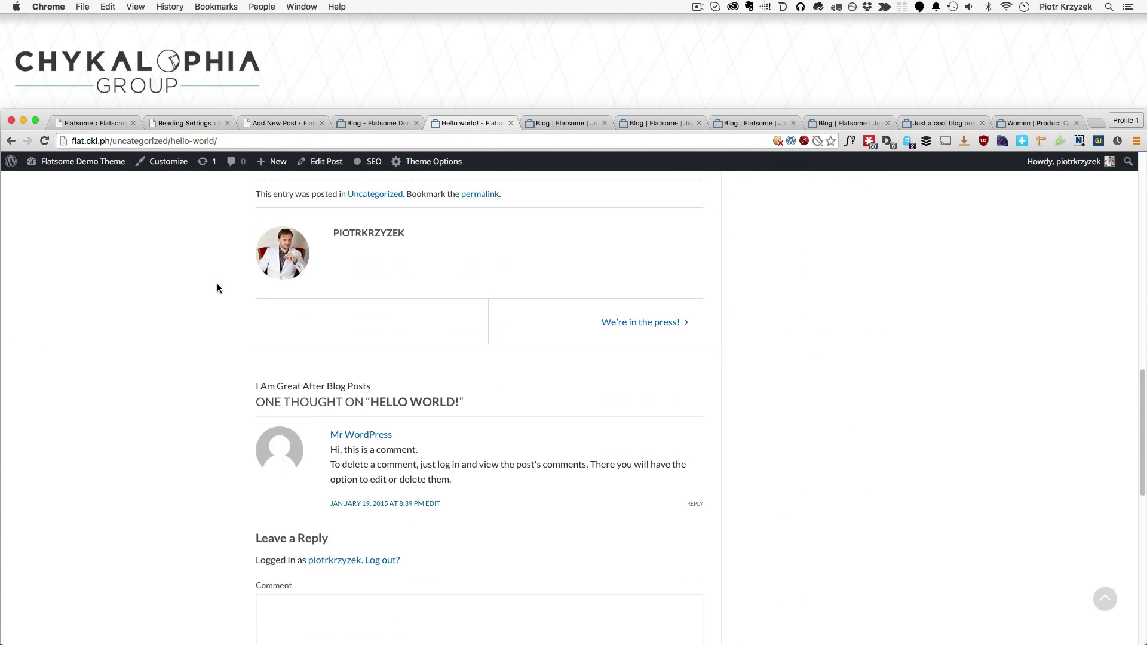
pyautogui.moveTo(394, 385); pyautogui.dragTo(222, 384)
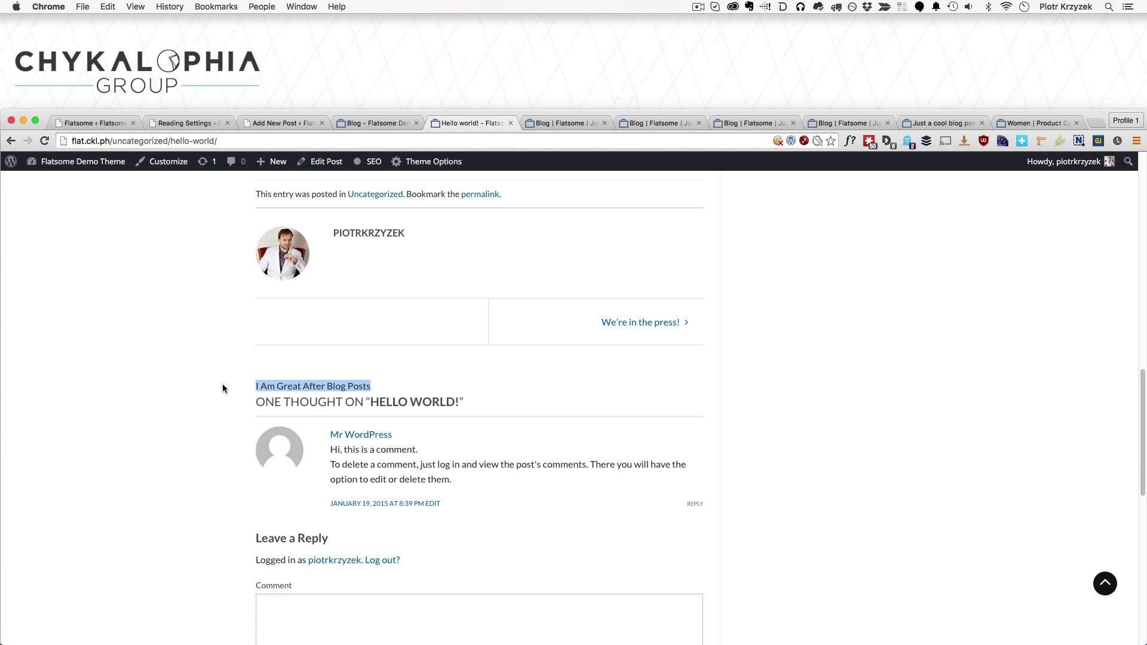
pyautogui.click(220, 383)
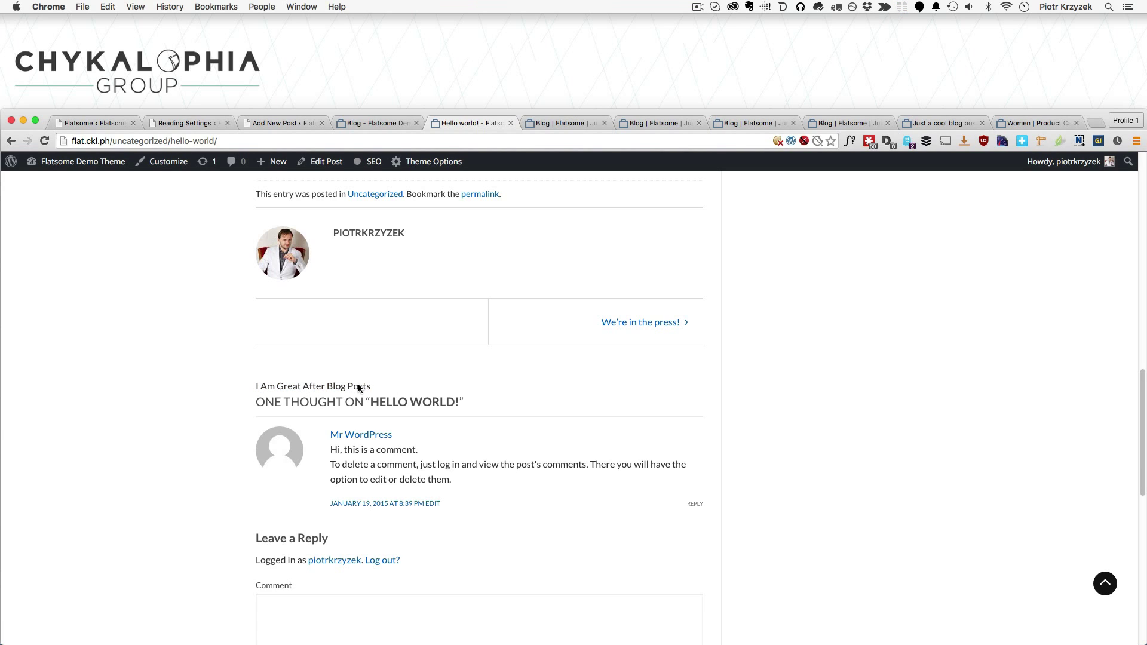
# Inspect the after-post text and the comments section down to Leave a Reply
pyautogui.moveTo(386, 403); pyautogui.dragTo(741, 511)
pyautogui.click(740, 511)
pyautogui.scroll(2, 394, 436)
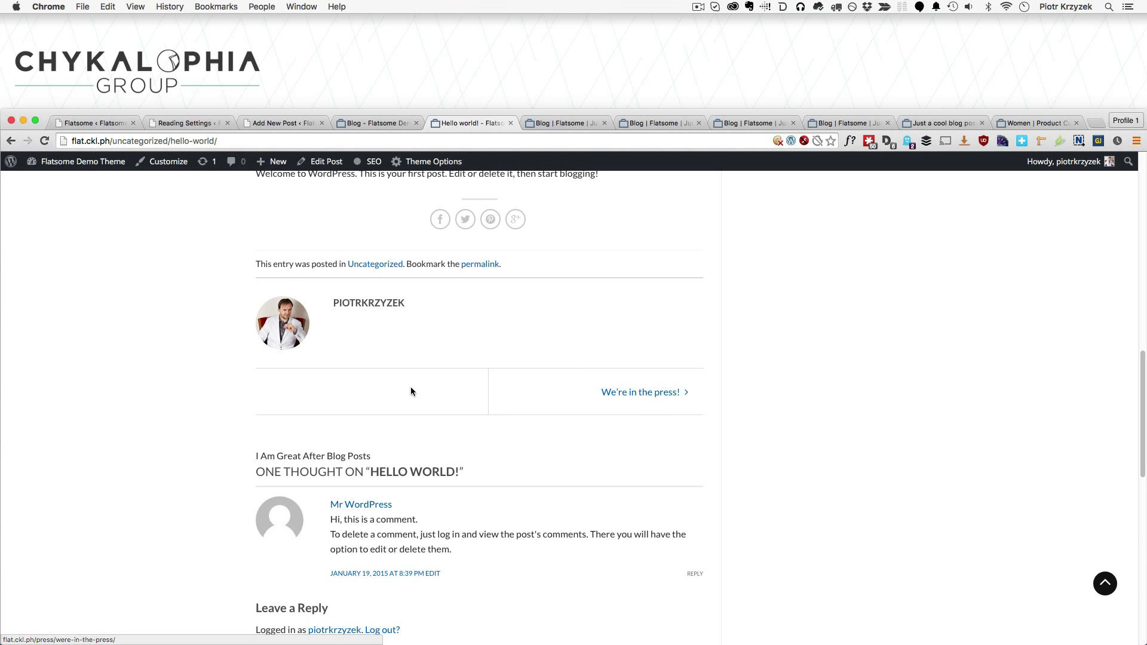
pyautogui.moveTo(415, 335); pyautogui.dragTo(547, 292)
pyautogui.scroll(1, 265, 277)
pyautogui.scroll(3, 547, 292)
pyautogui.click(158, 356)
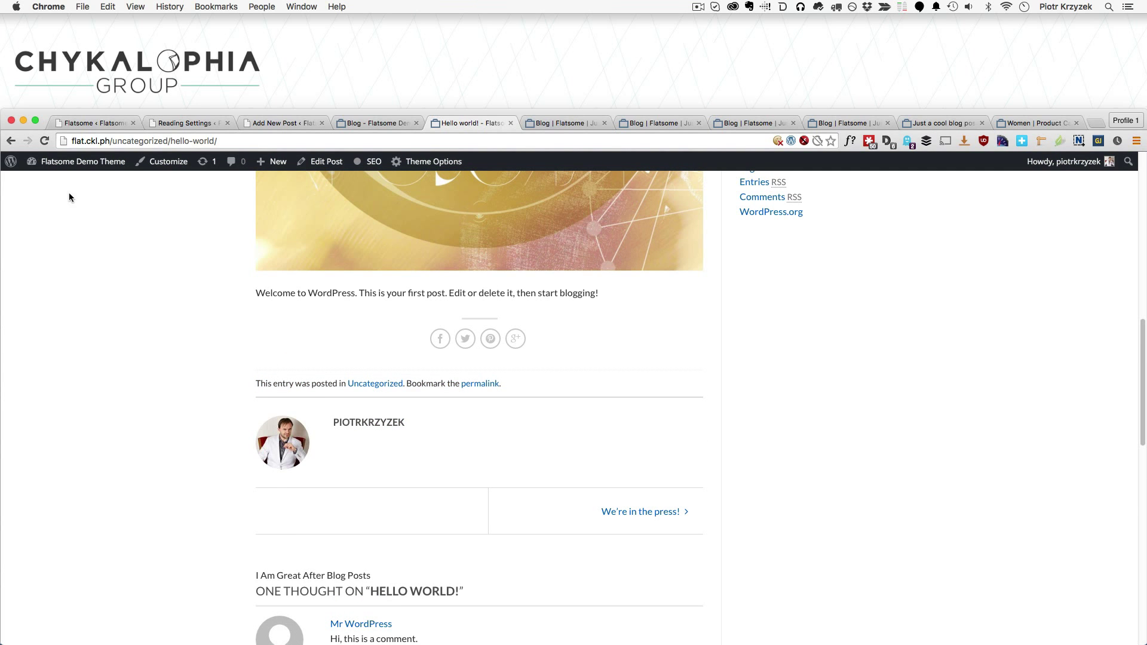
# Delete the text from the Blog Homepage Header and HTML After Blog Posts fields
pyautogui.click(81, 127)
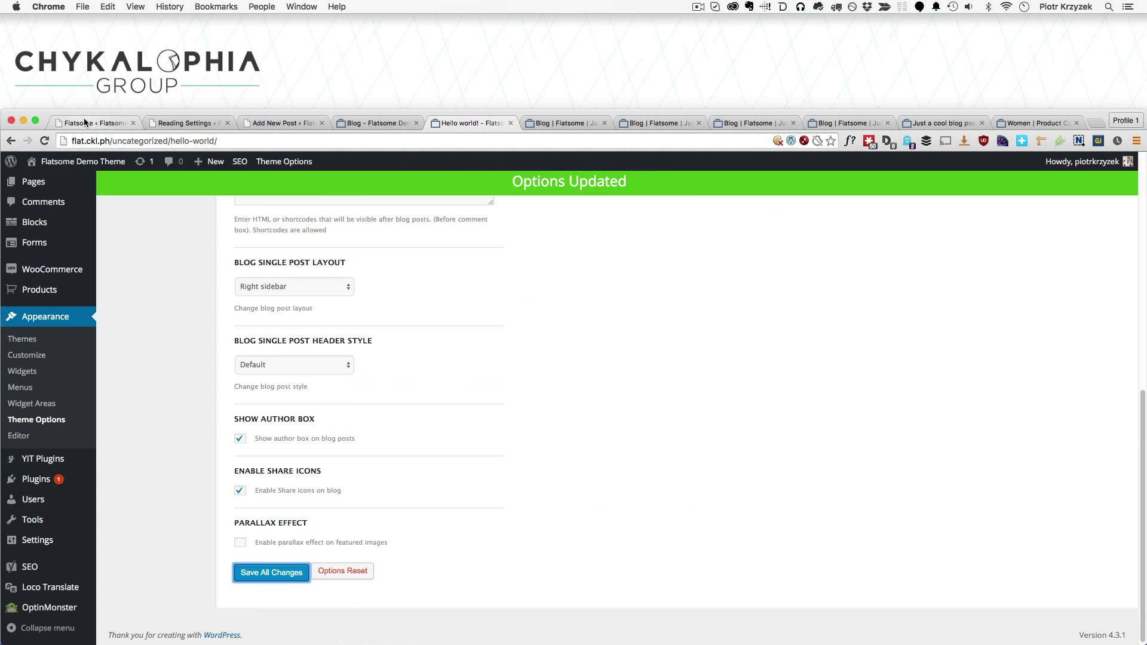
pyautogui.scroll(5, 494, 407)
pyautogui.scroll(2, 494, 411)
pyautogui.click(445, 377)
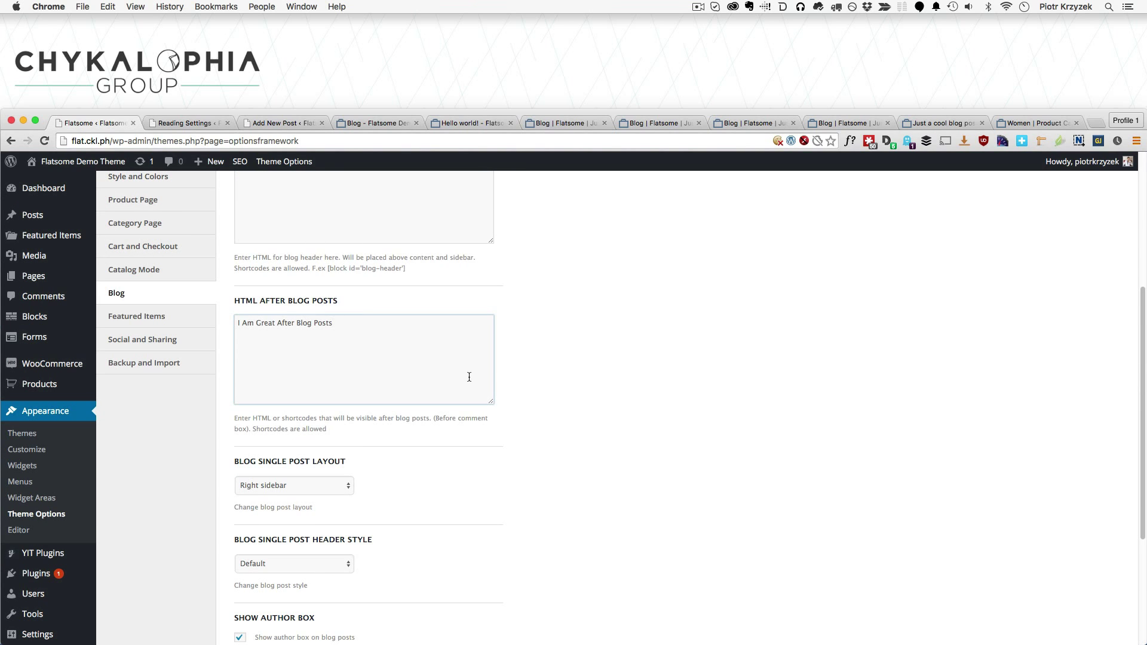
pyautogui.scroll(3, 503, 394)
pyautogui.click(412, 274)
pyautogui.press('super+a')
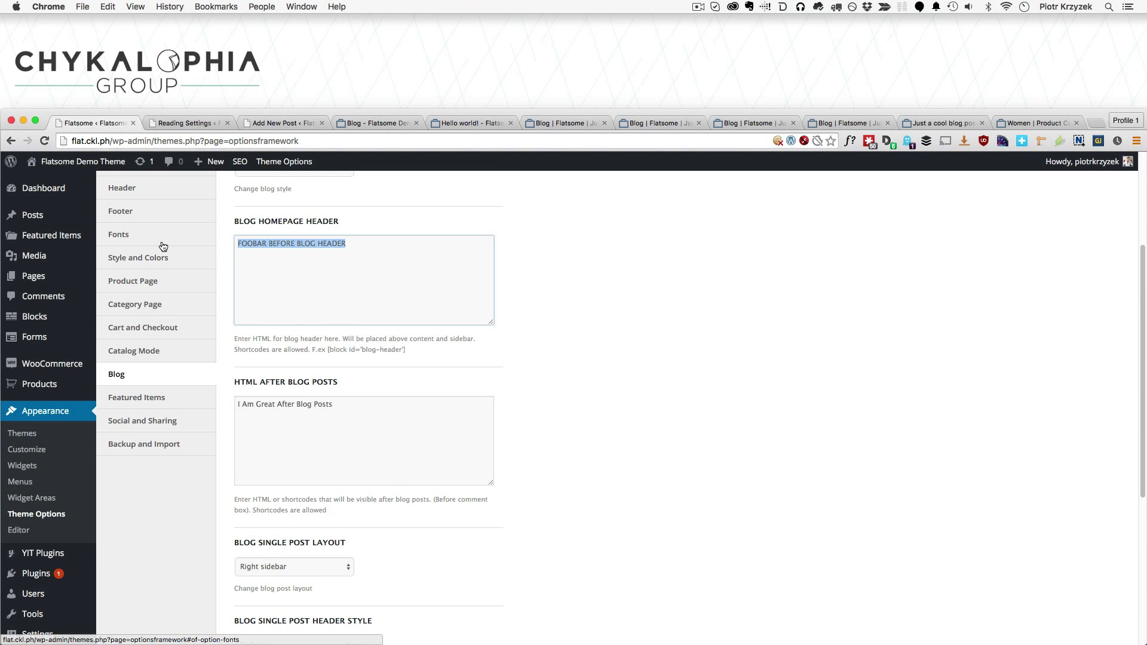
pyautogui.press('BackSpace')
pyautogui.press('Tab')
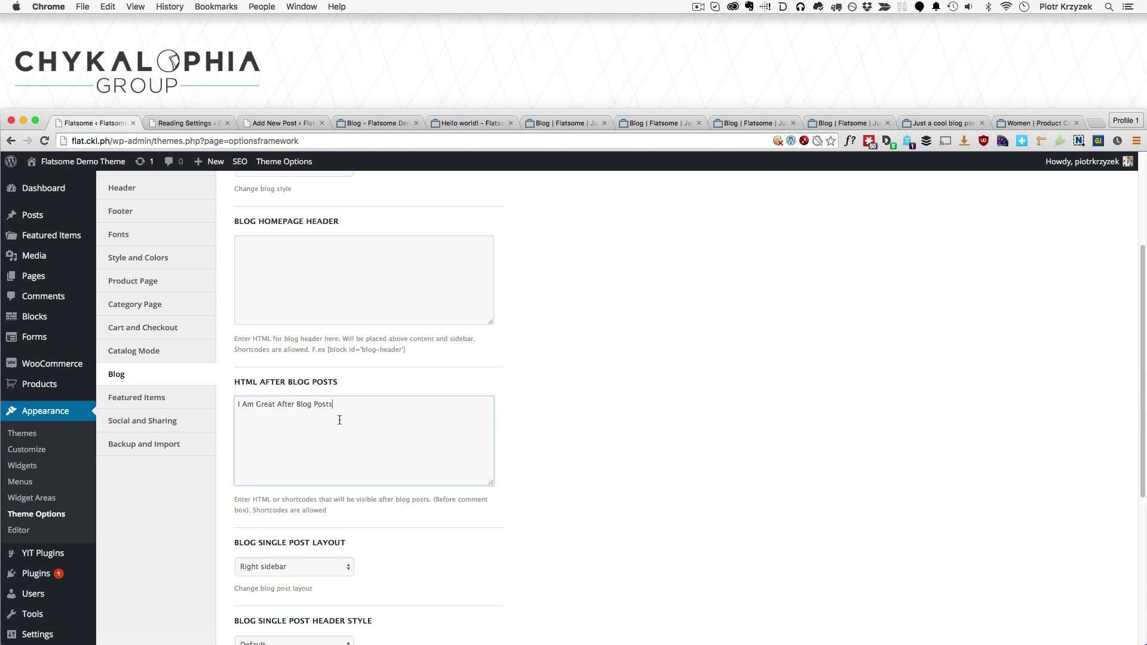
pyautogui.press('super+a')
pyautogui.press('BackSpace')
# Save the cleared blog theme options
pyautogui.scroll(-1, 539, 422)
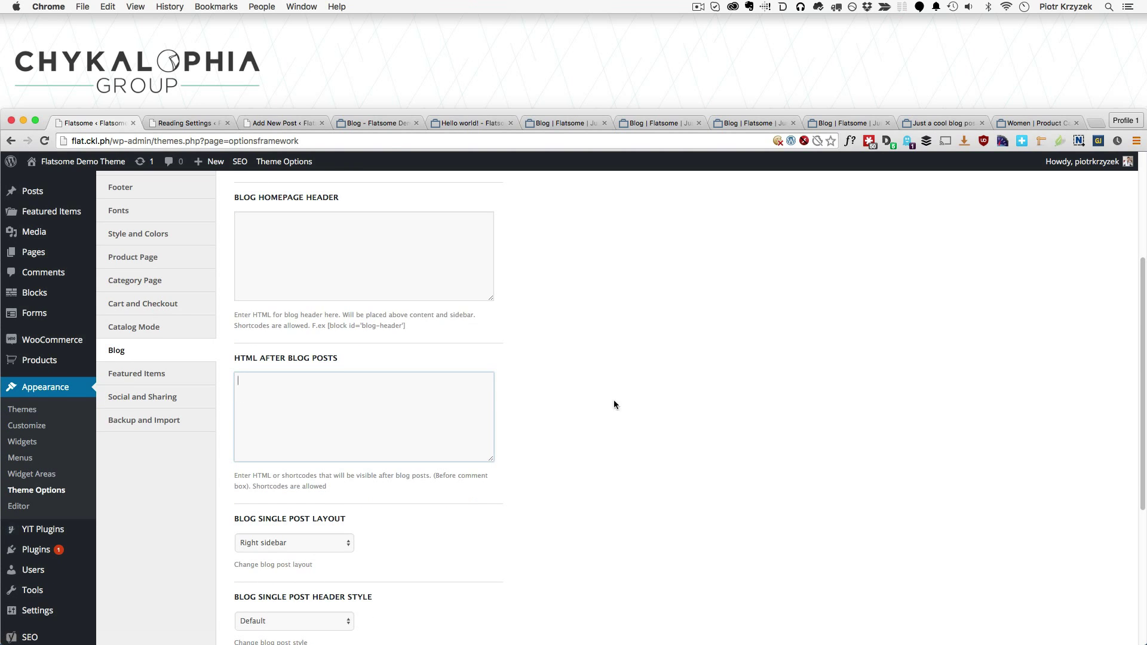
pyautogui.scroll(-5, 376, 476)
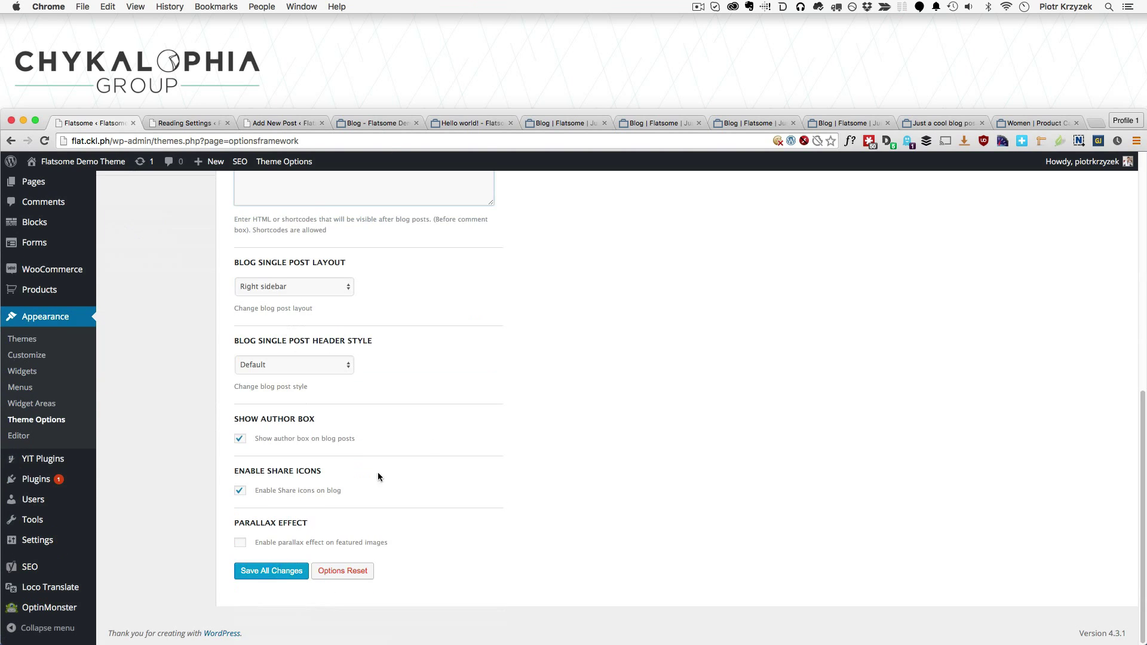
pyautogui.click(272, 572)
pyautogui.scroll(3, 610, 447)
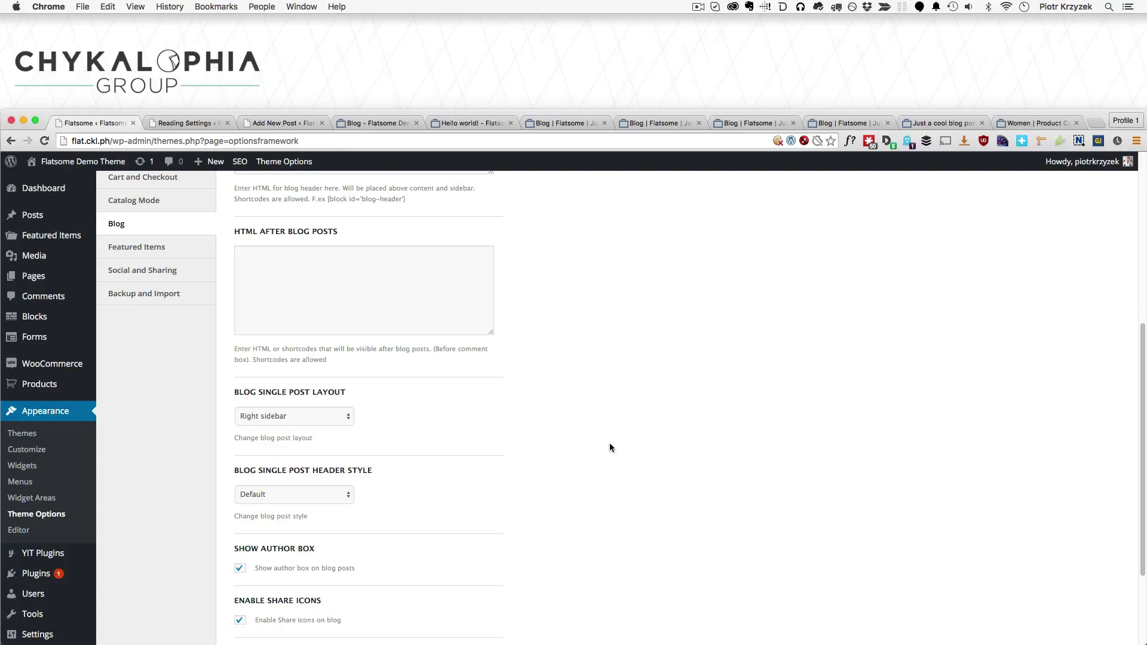
pyautogui.press('super+shift+2')
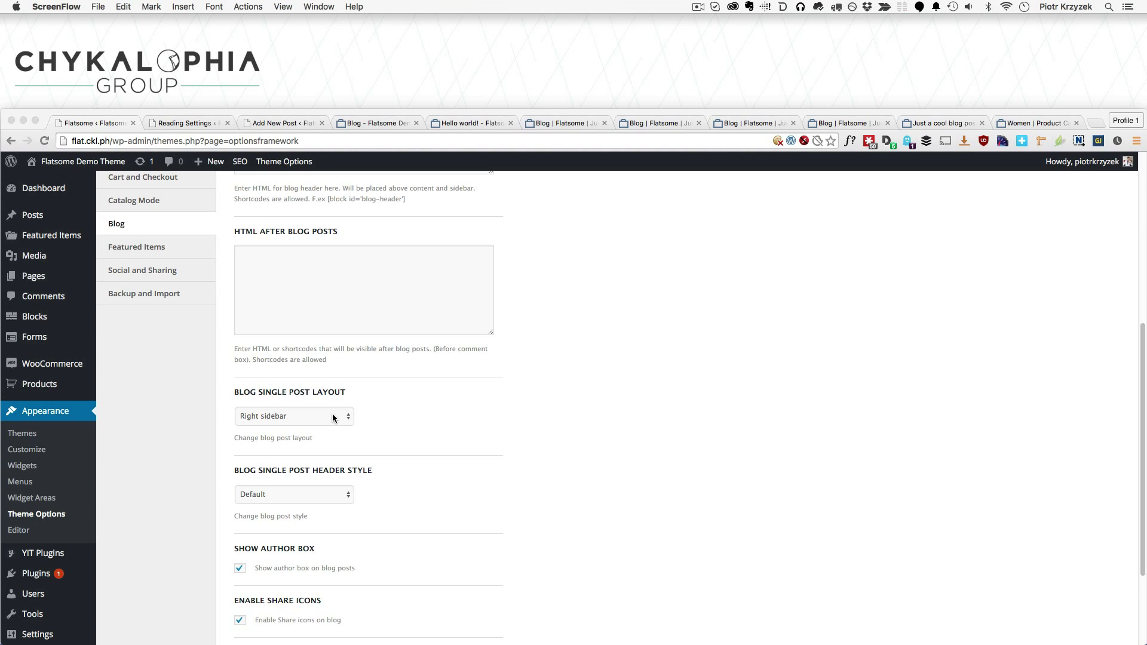
pyautogui.scroll(10, 560, 398)
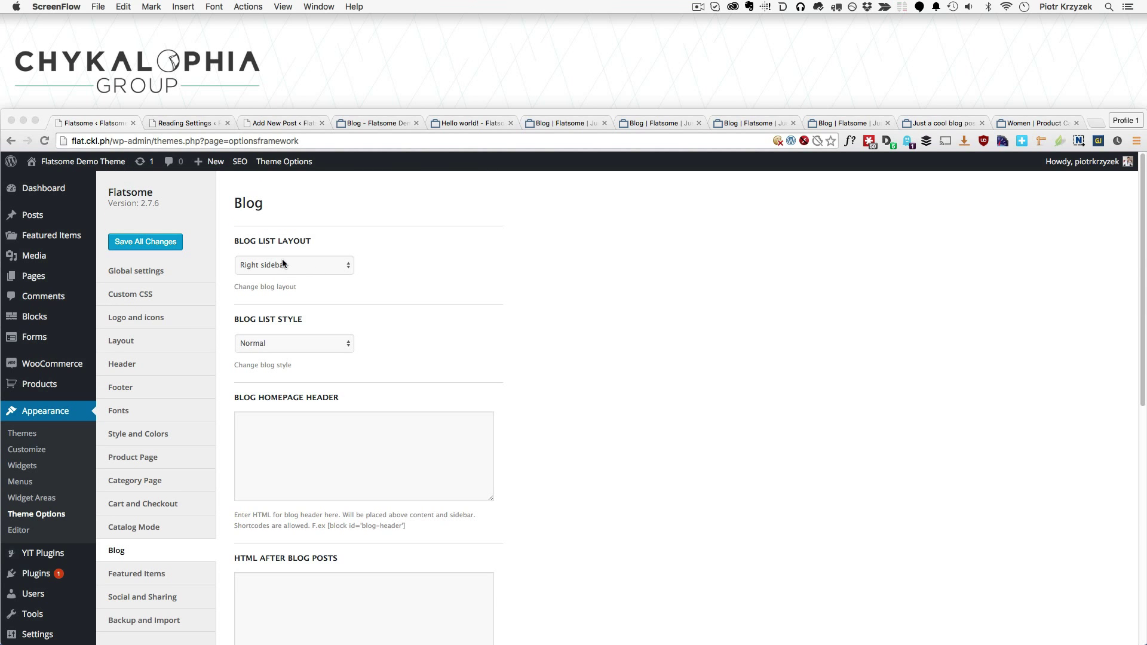
pyautogui.scroll(-5, 569, 405)
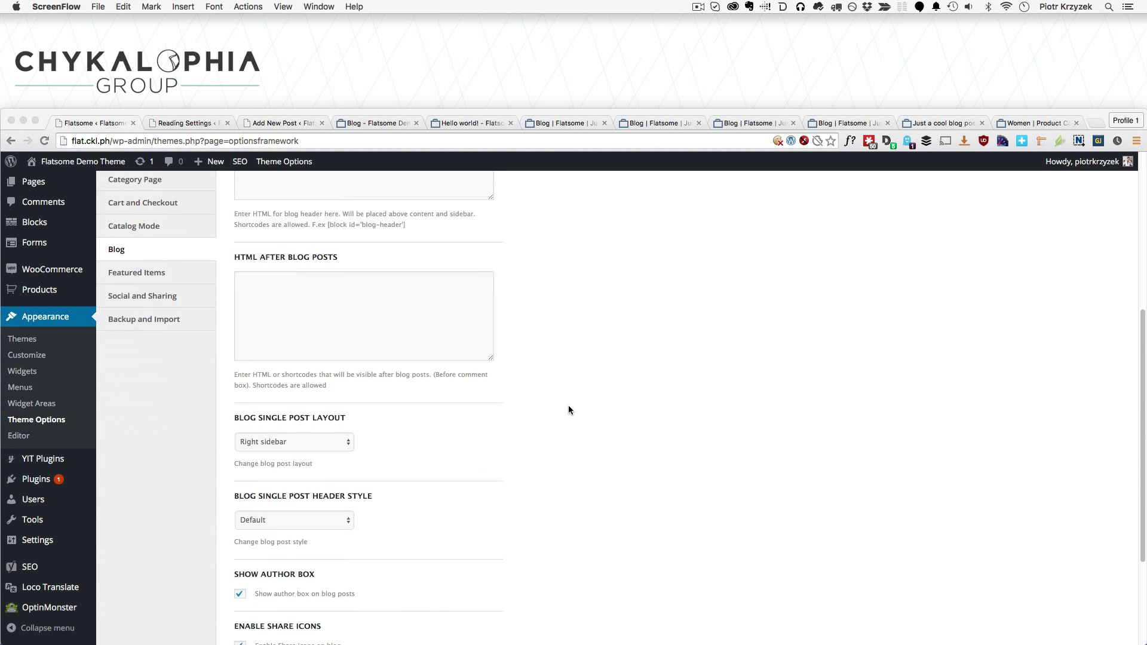
pyautogui.scroll(-2, 568, 409)
pyautogui.click(321, 375)
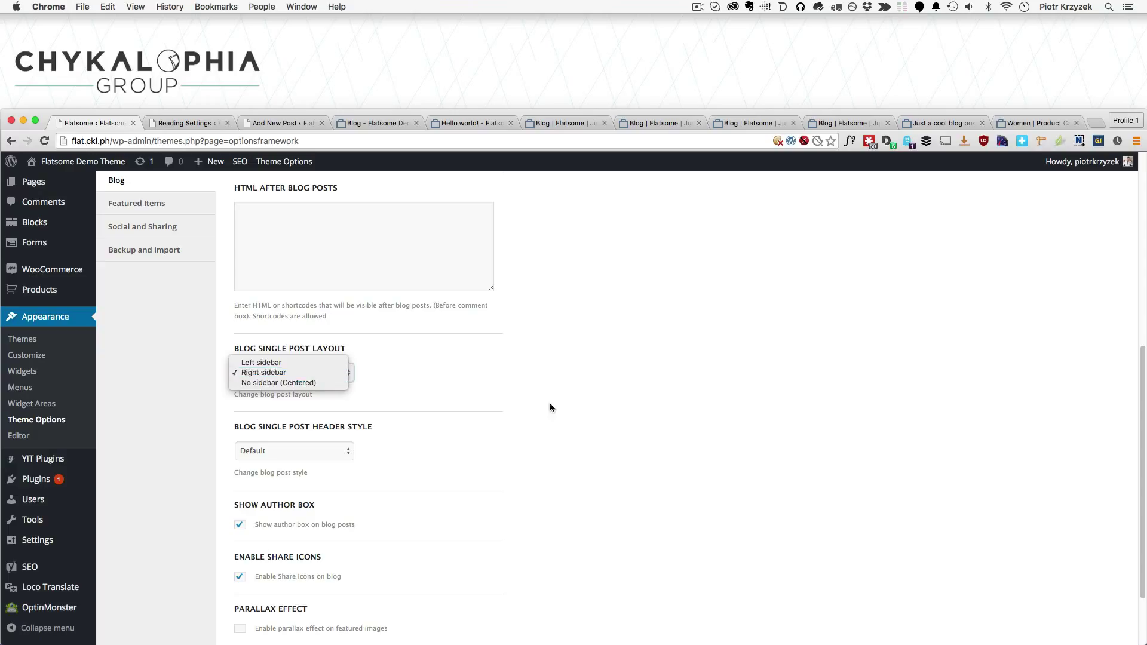
pyautogui.click(581, 51)
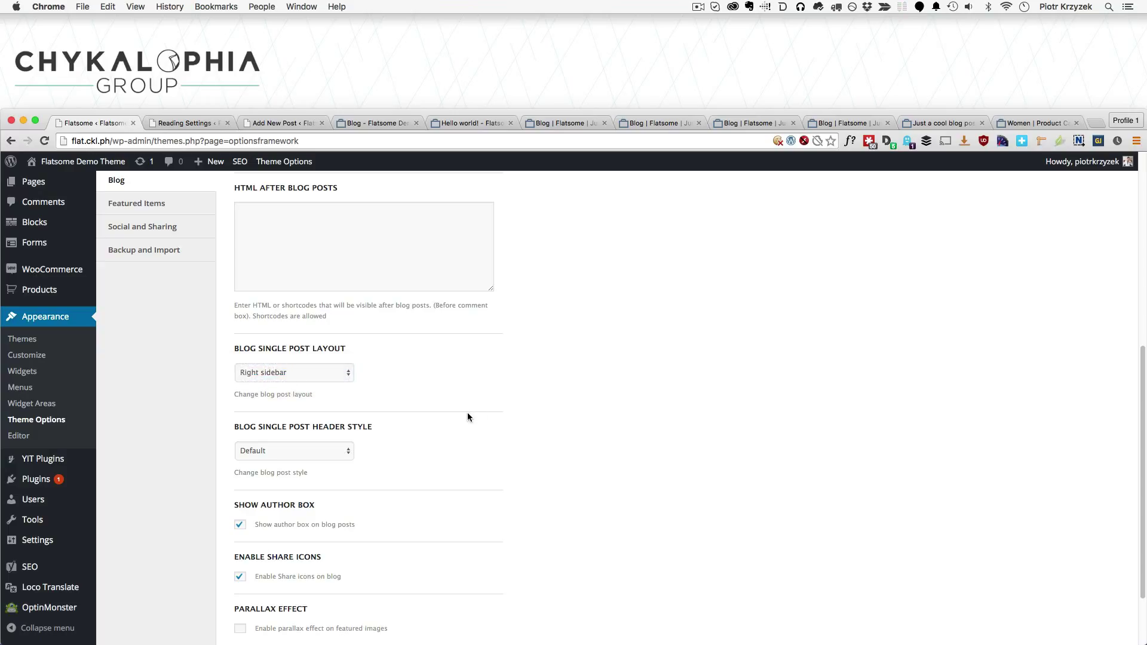
# Keep the post header style on Default and reload the Hello world! post to view it
pyautogui.click(347, 452)
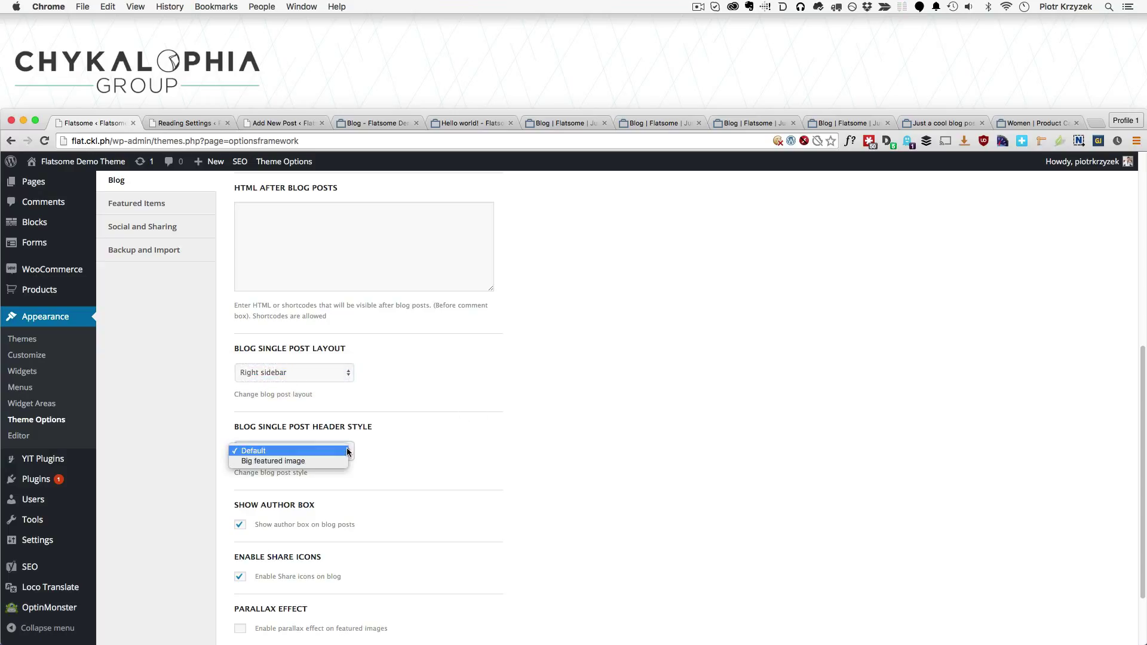
pyautogui.click(347, 451)
pyautogui.click(366, 122)
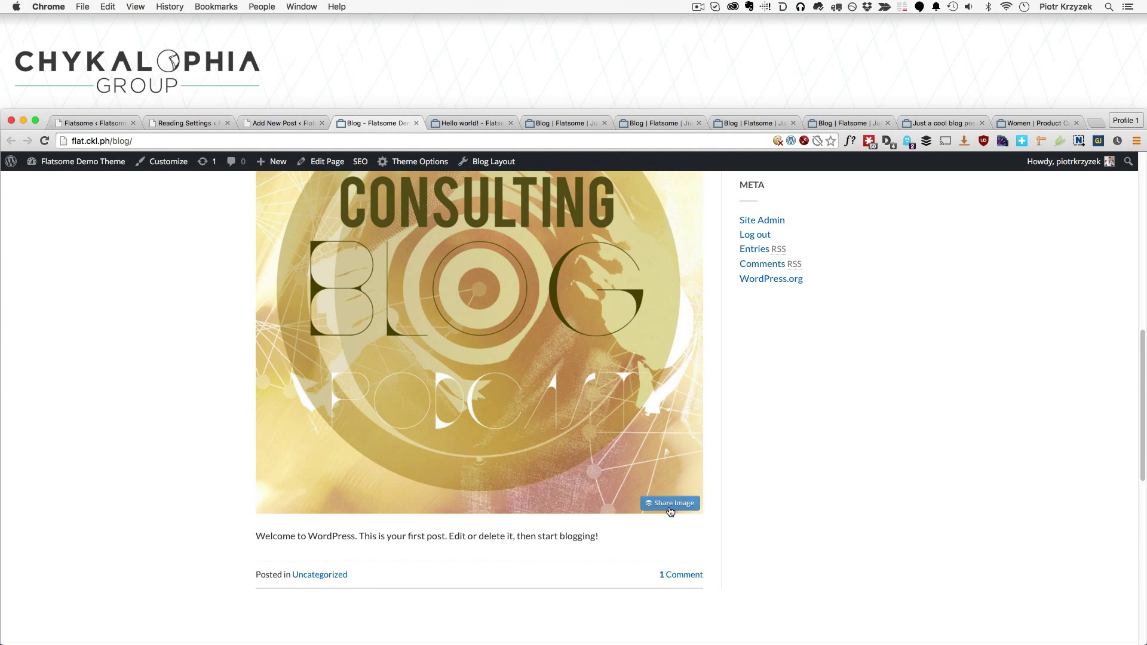
pyautogui.scroll(3, 317, 453)
pyautogui.scroll(4, 317, 453)
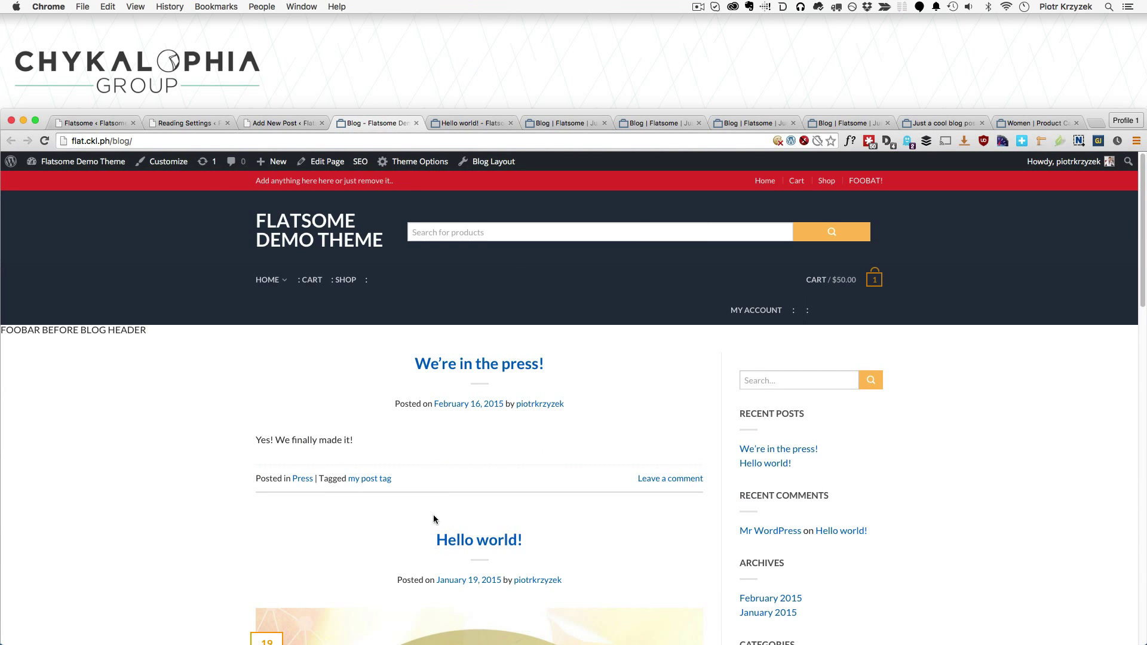
pyautogui.click(459, 124)
pyautogui.press('super+r')
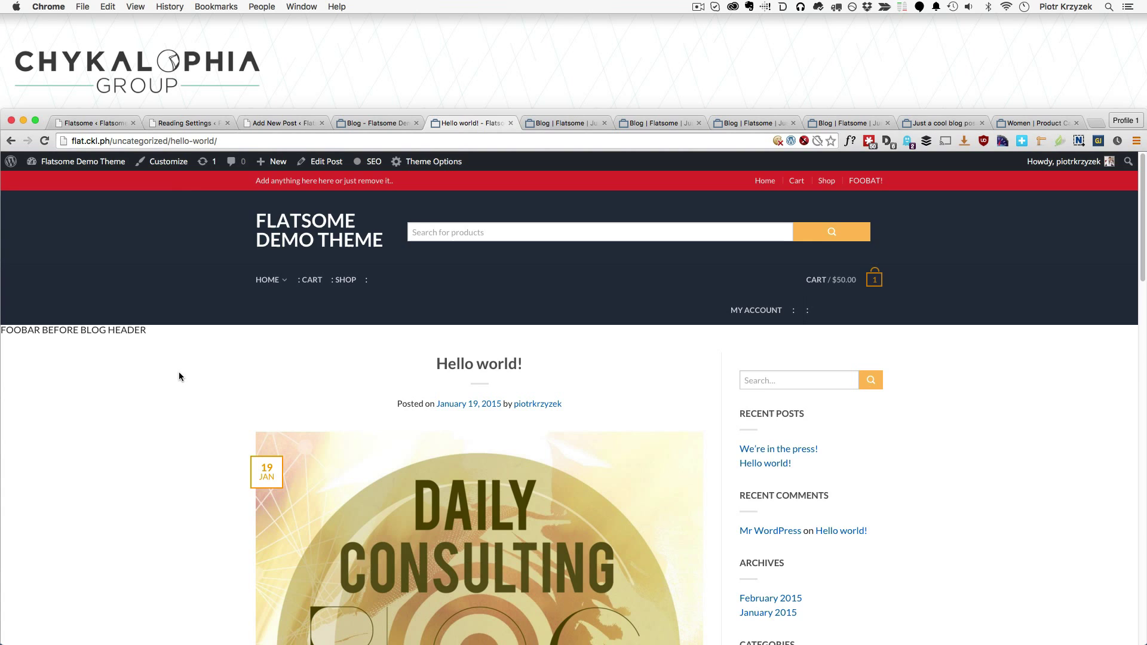
pyautogui.scroll(-3, 178, 374)
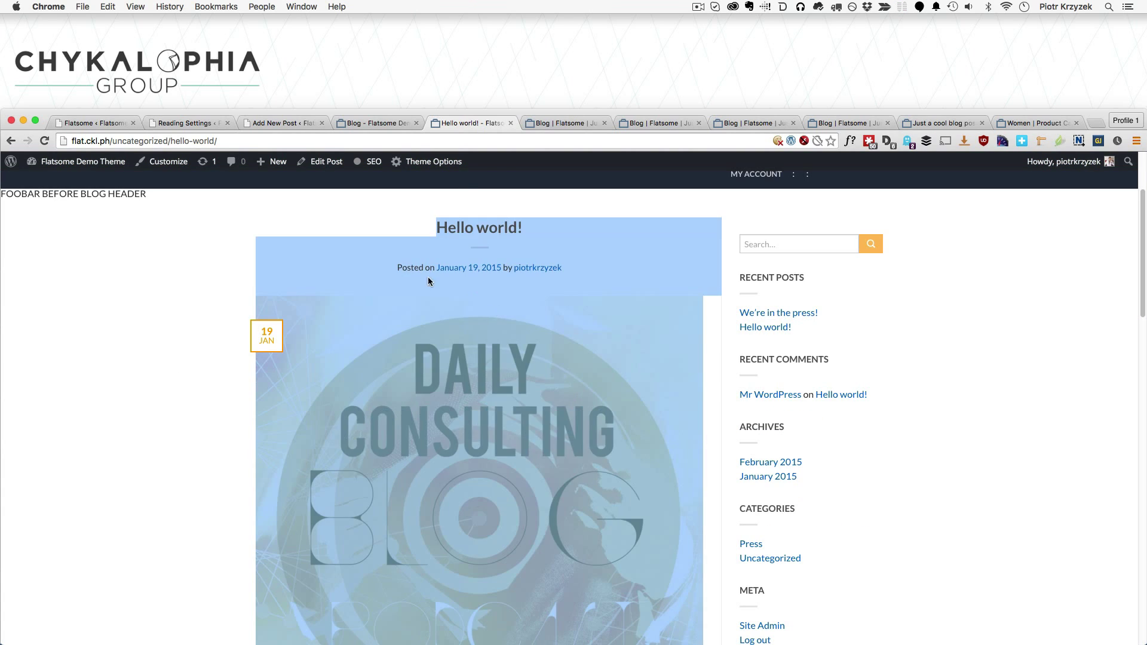
# Set the single post header style to Big featured image, save, and reload the post
pyautogui.click(142, 123)
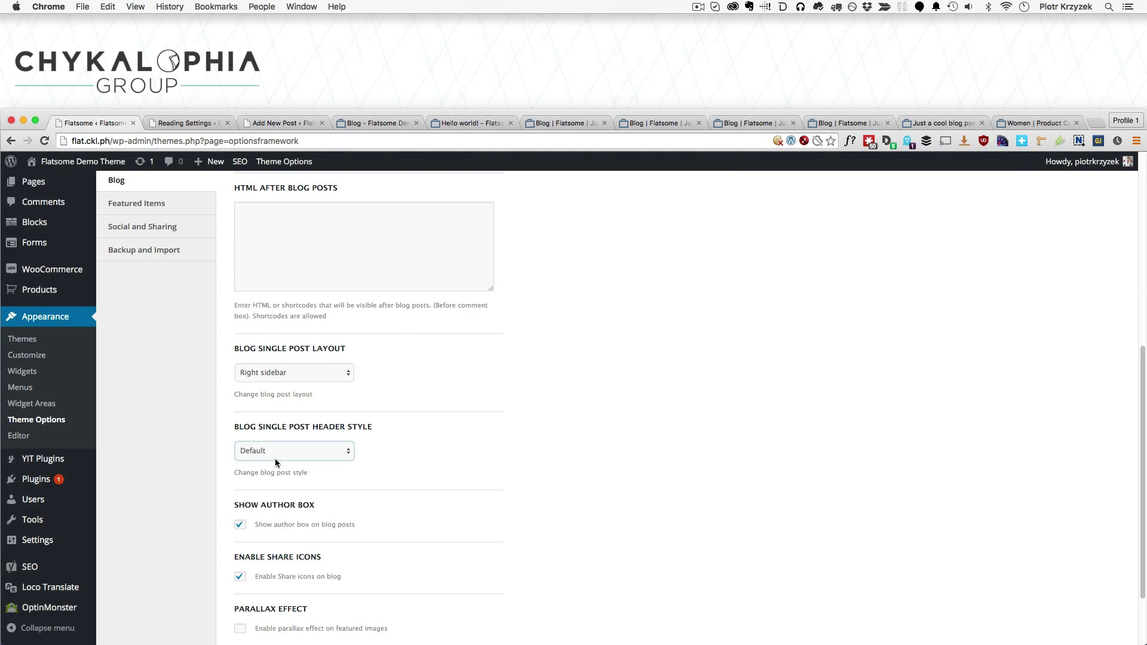
pyautogui.click(275, 462)
pyautogui.click(283, 463)
pyautogui.scroll(-3, 442, 471)
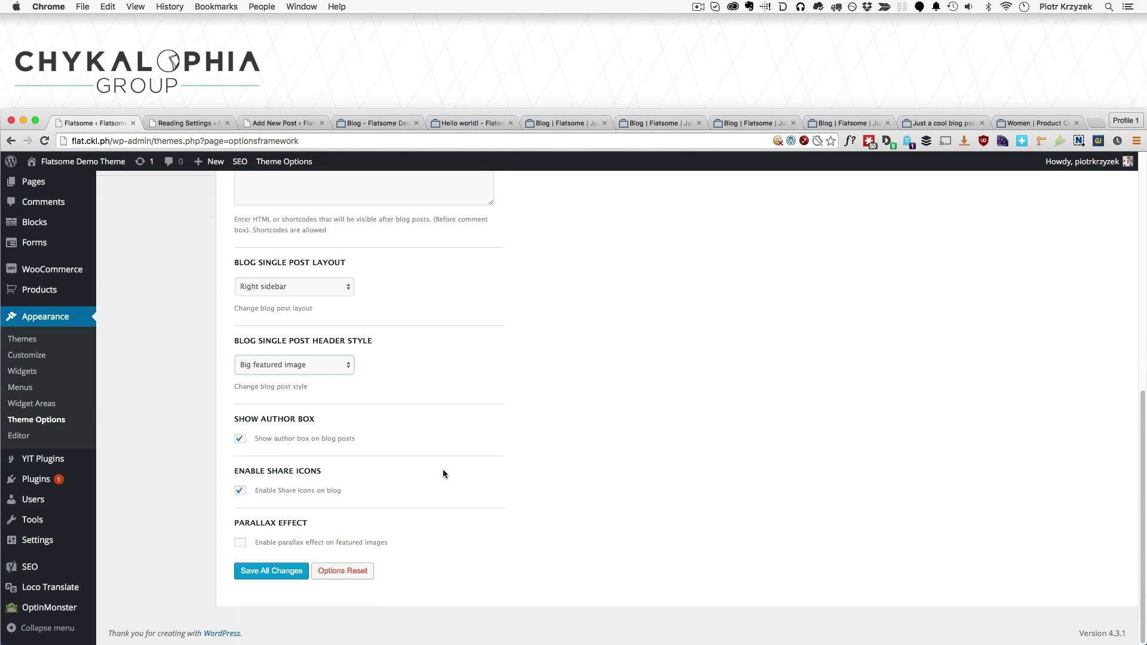
pyautogui.click(305, 578)
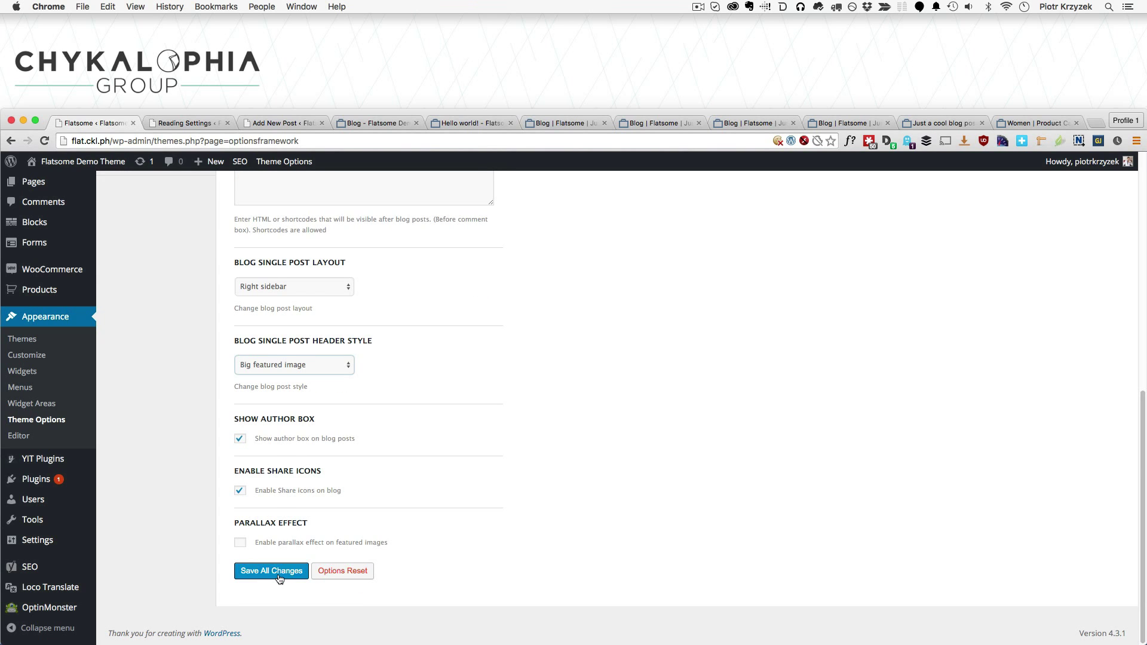
pyautogui.click(496, 124)
pyautogui.press('super+r')
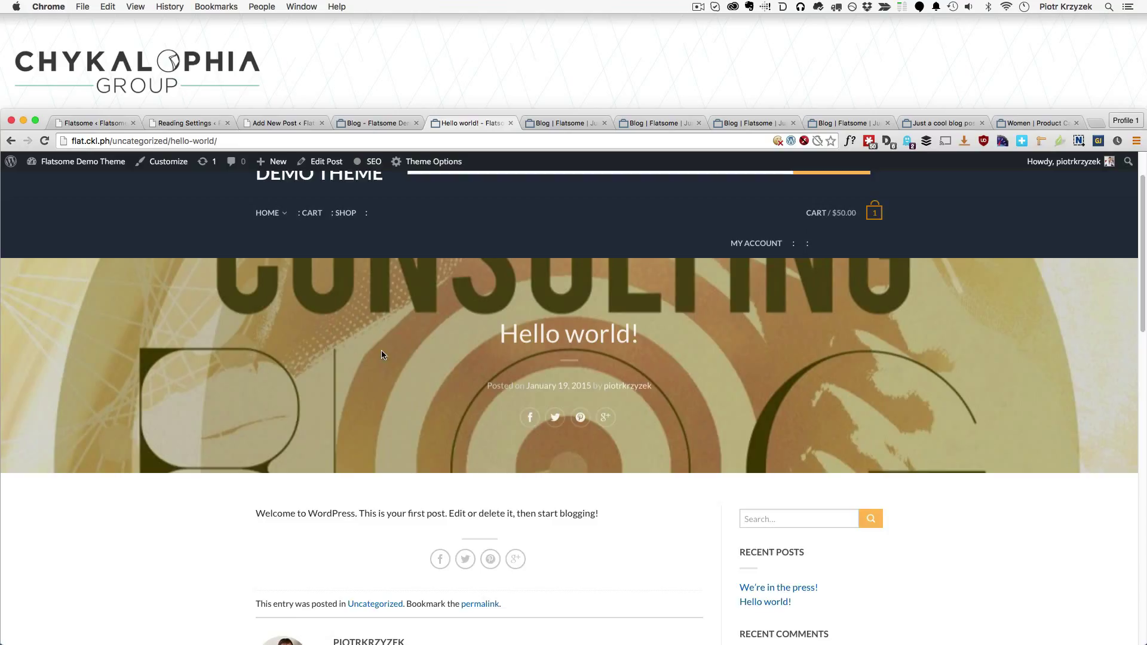
pyautogui.scroll(-3, 381, 354)
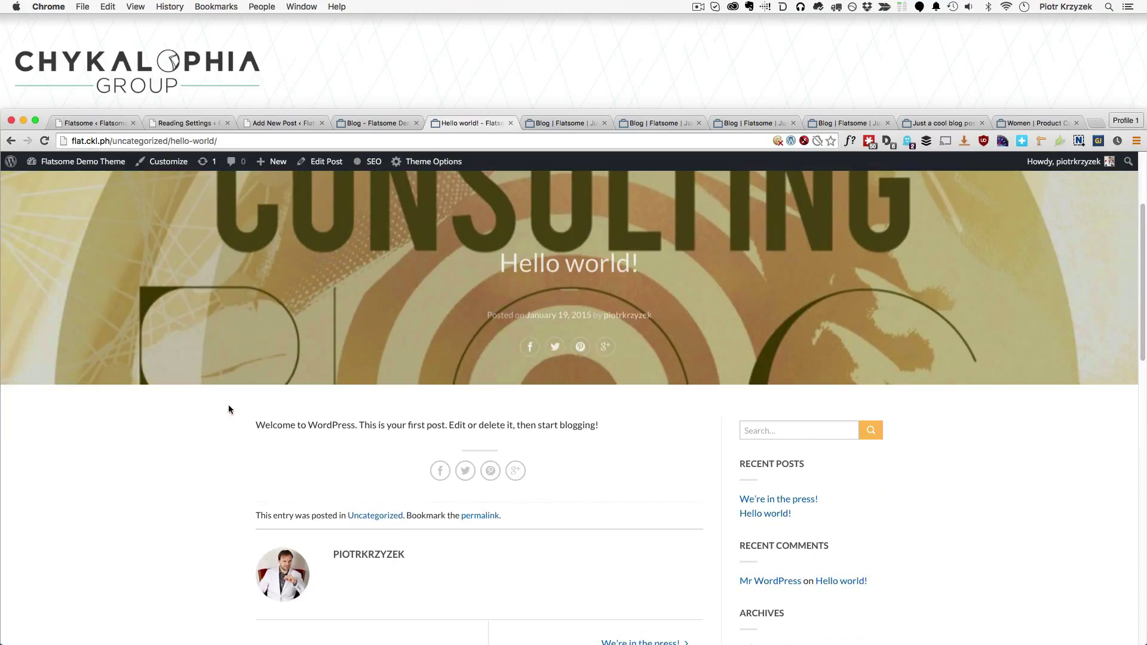
# Revert the header style to Default, save, and reload the Hello world! post
pyautogui.click(95, 124)
pyautogui.click(302, 366)
pyautogui.click(285, 356)
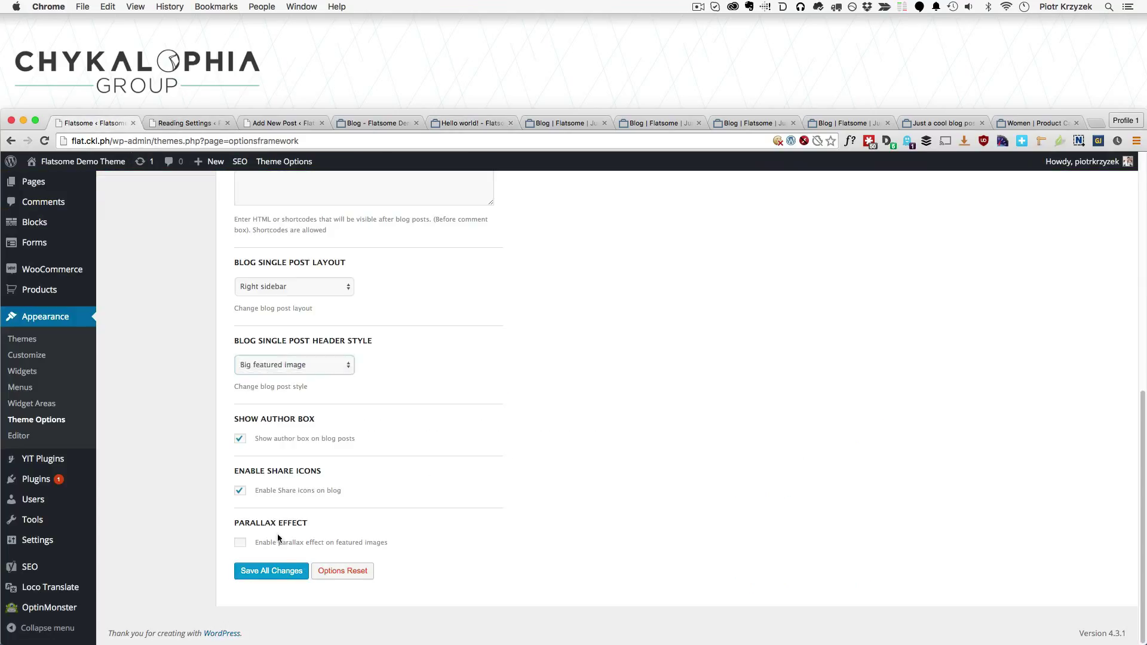
pyautogui.click(275, 570)
pyautogui.click(469, 123)
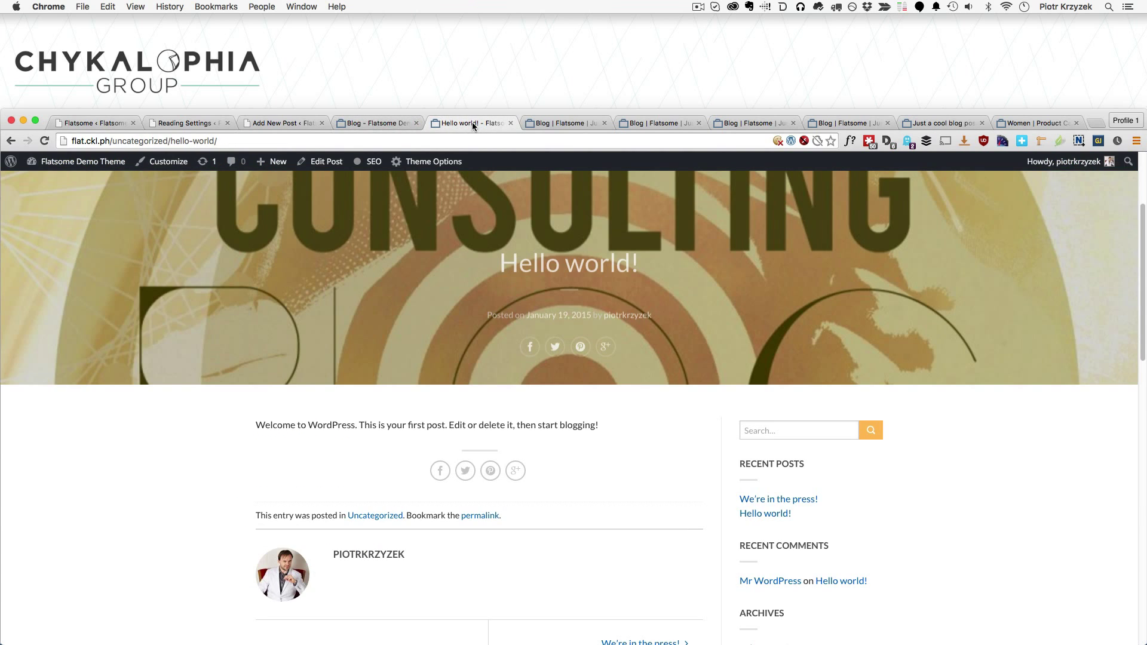
pyautogui.press('super+r')
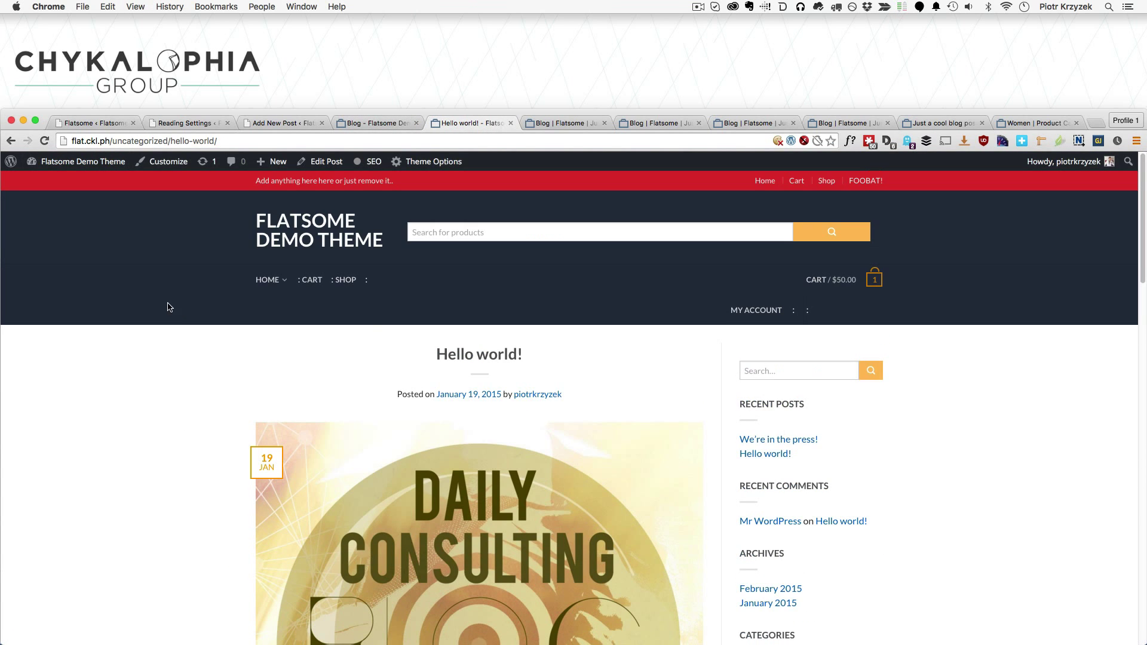
# Check the theme options, then inspect the author name in the Hello world! post's author box
pyautogui.click(84, 123)
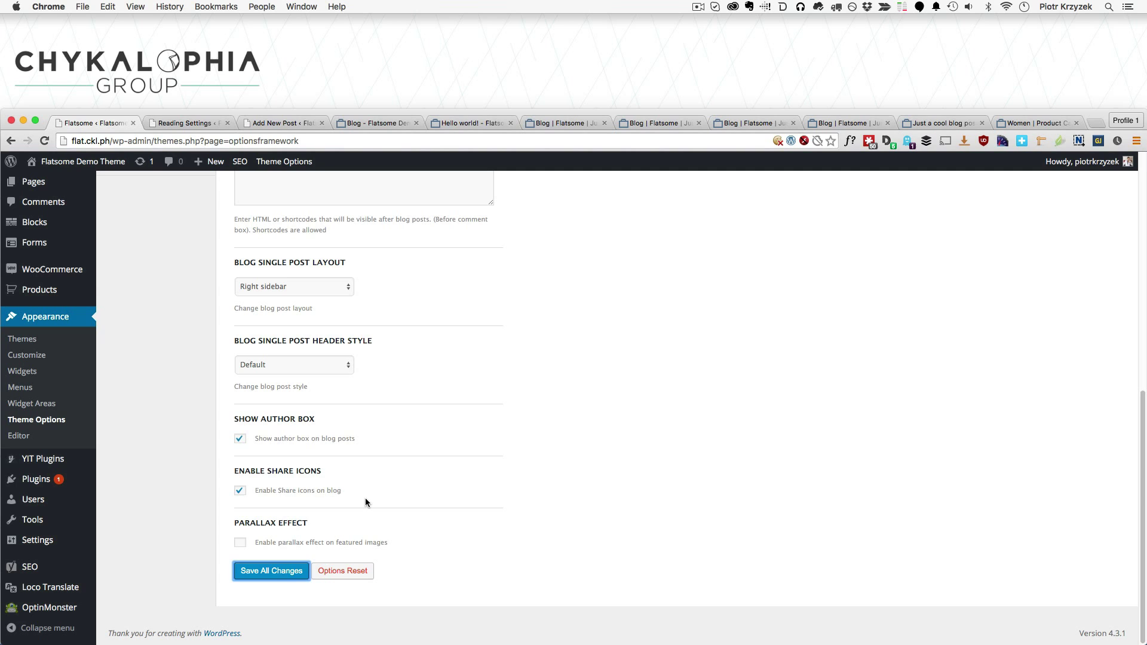
pyautogui.moveTo(366, 501); pyautogui.dragTo(262, 450)
pyautogui.click(339, 449)
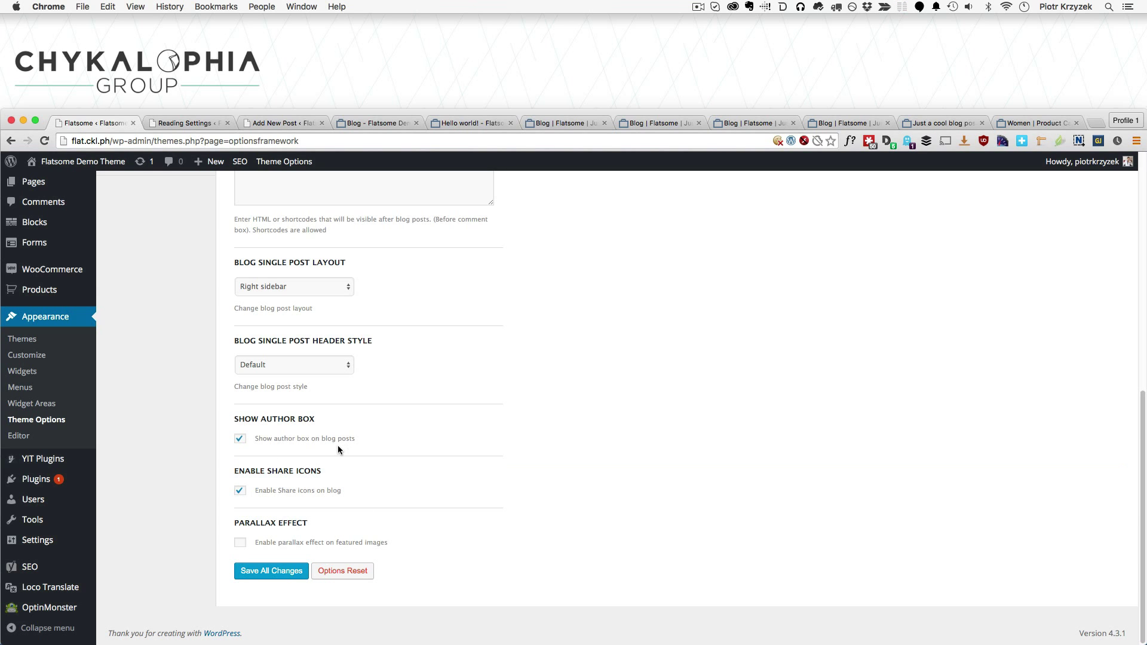
pyautogui.click(468, 124)
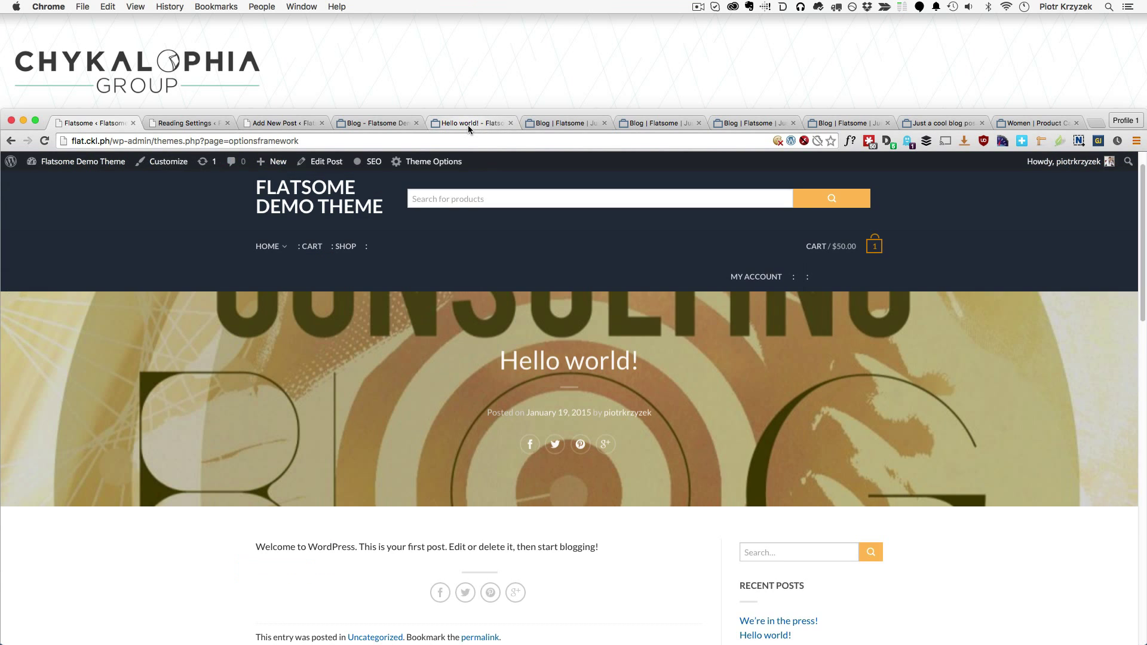
pyautogui.scroll(-10, 231, 489)
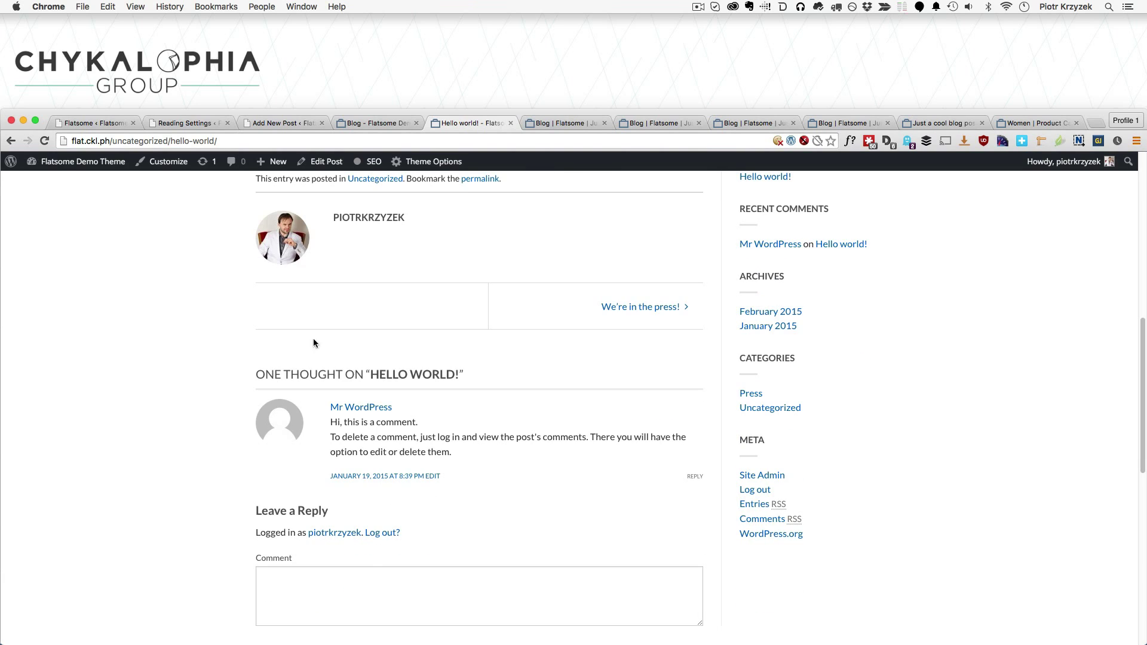
pyautogui.moveTo(349, 212); pyautogui.dragTo(457, 264)
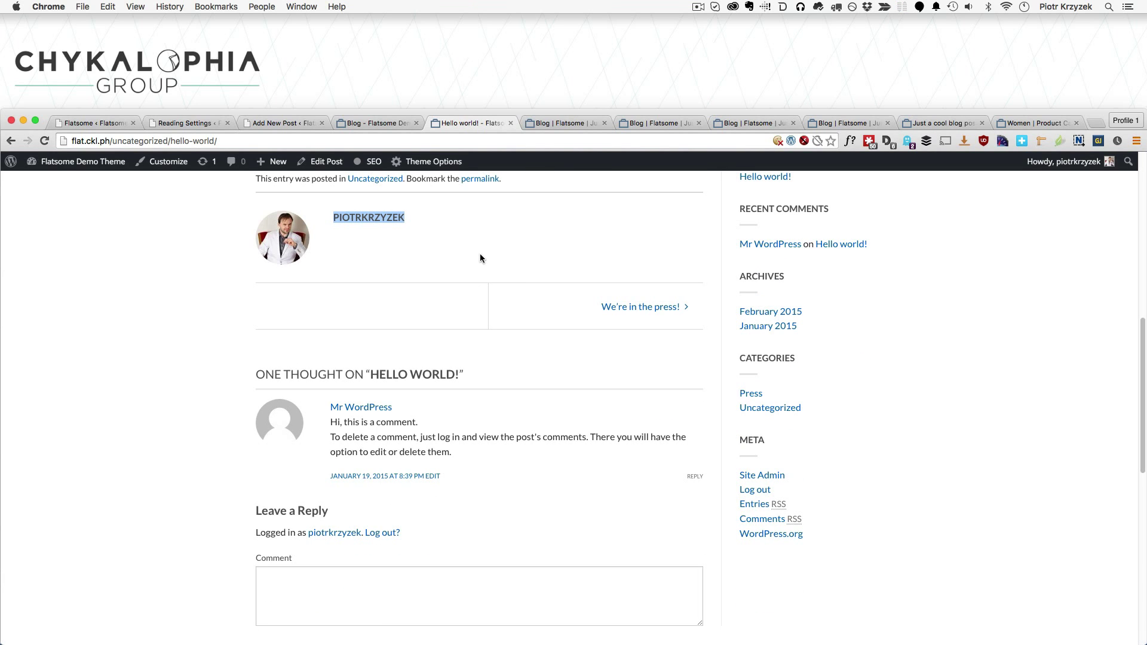
pyautogui.scroll(-1, 443, 242)
pyautogui.scroll(1, 527, 250)
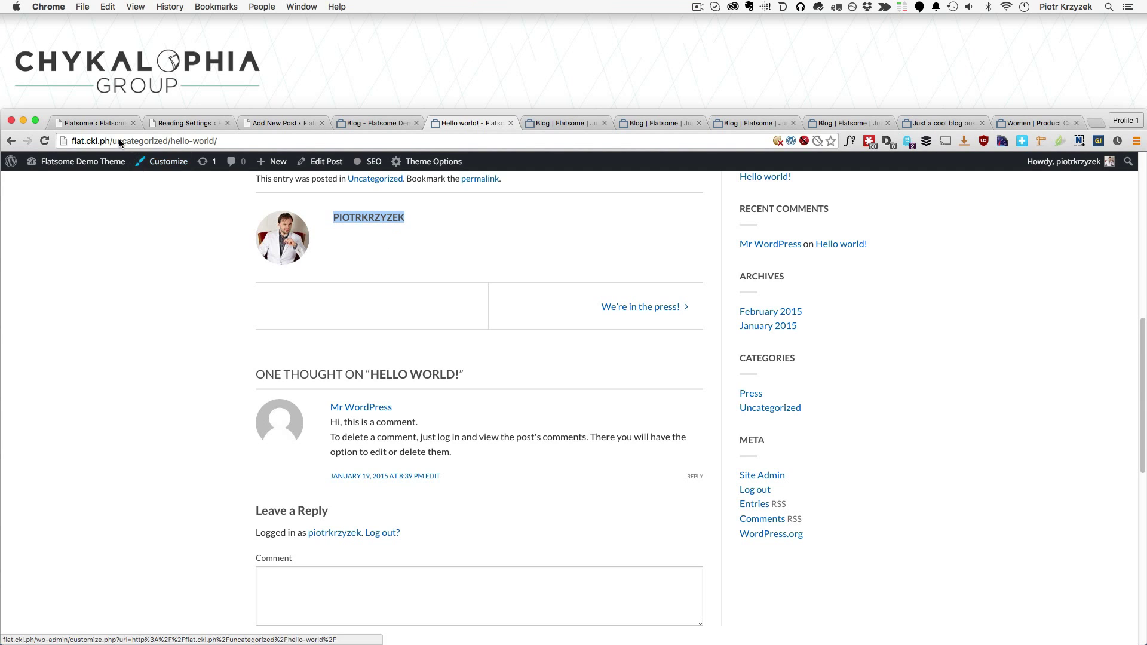
# Review the top of the Hello world! post again and finish on the Theme Options page
pyautogui.click(112, 125)
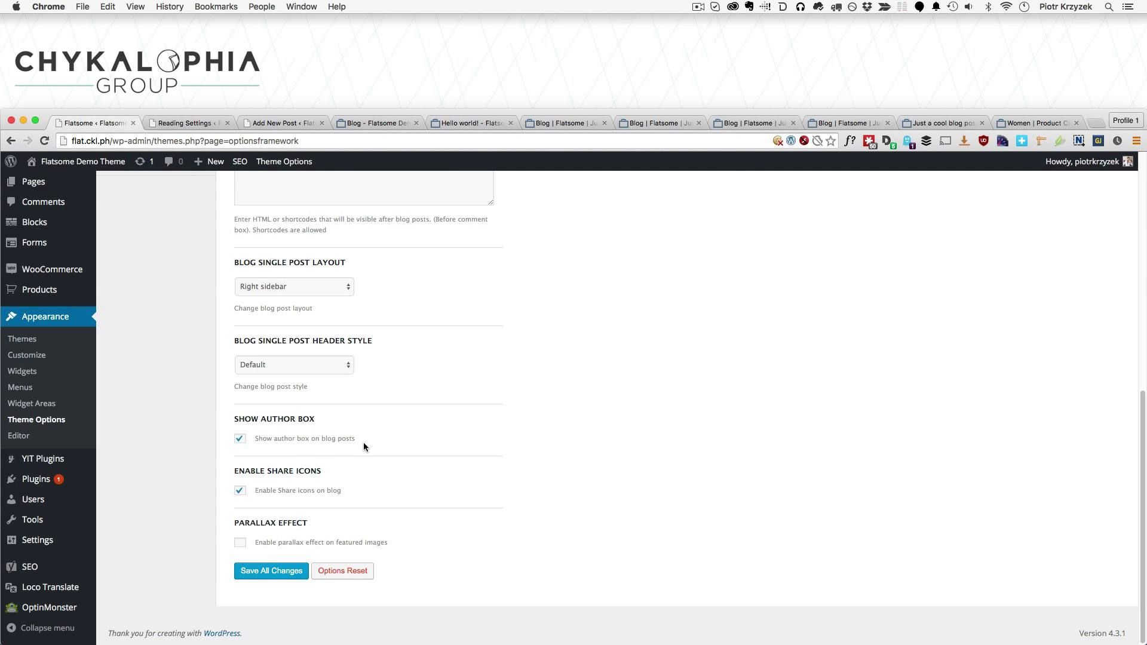
pyautogui.click(469, 123)
pyautogui.scroll(3, 553, 299)
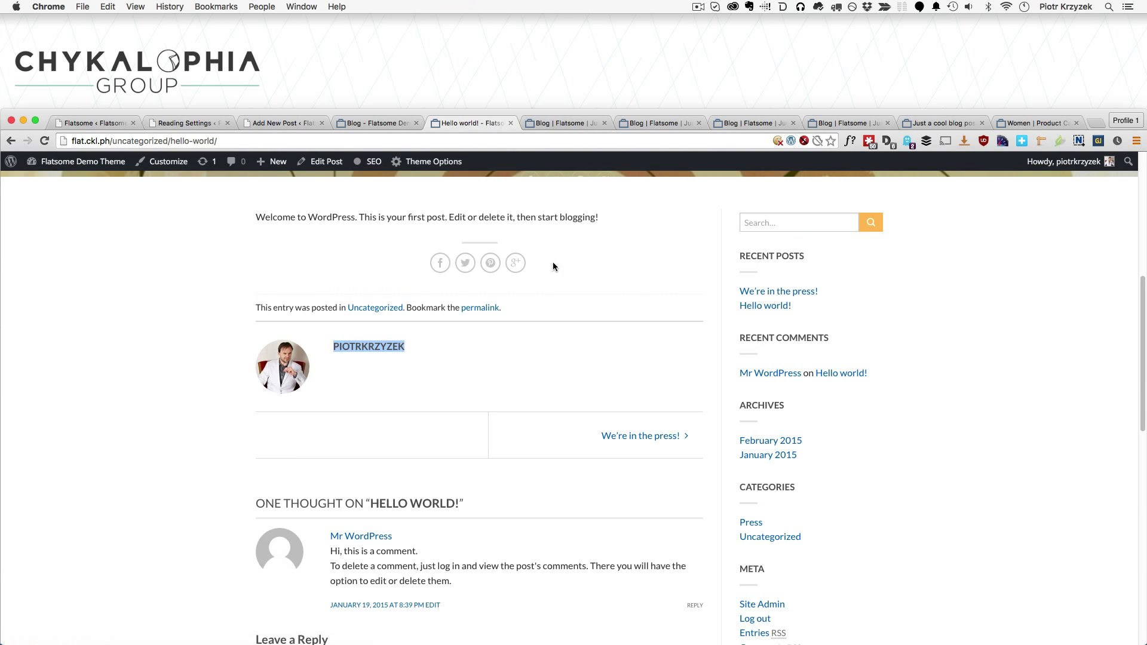
pyautogui.click(555, 263)
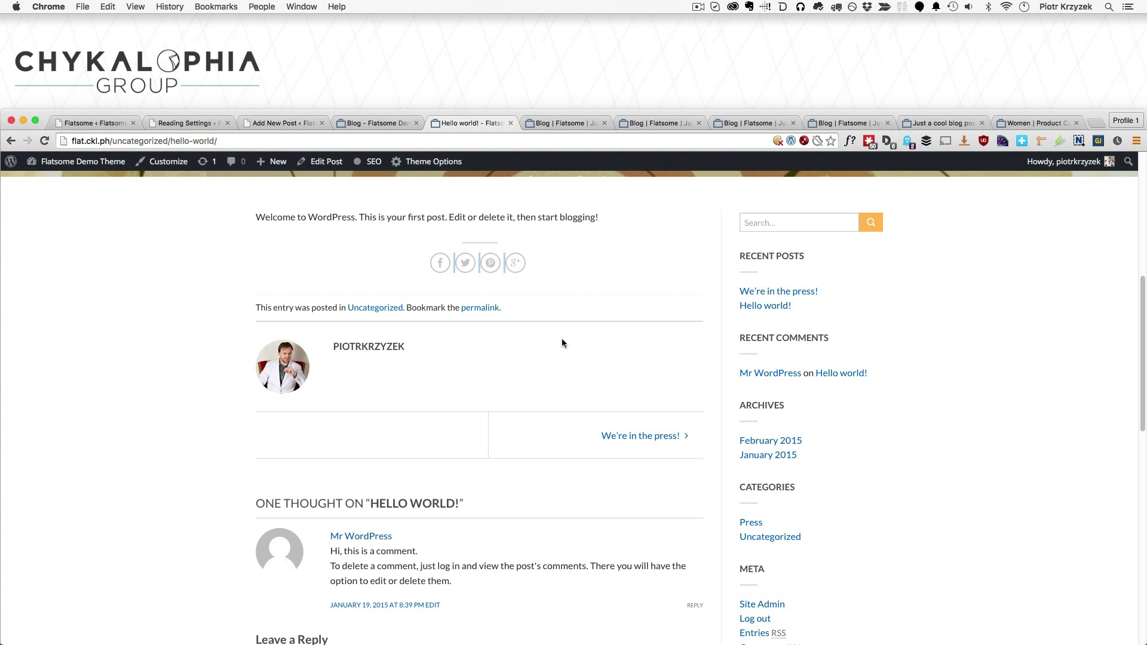
pyautogui.click(96, 121)
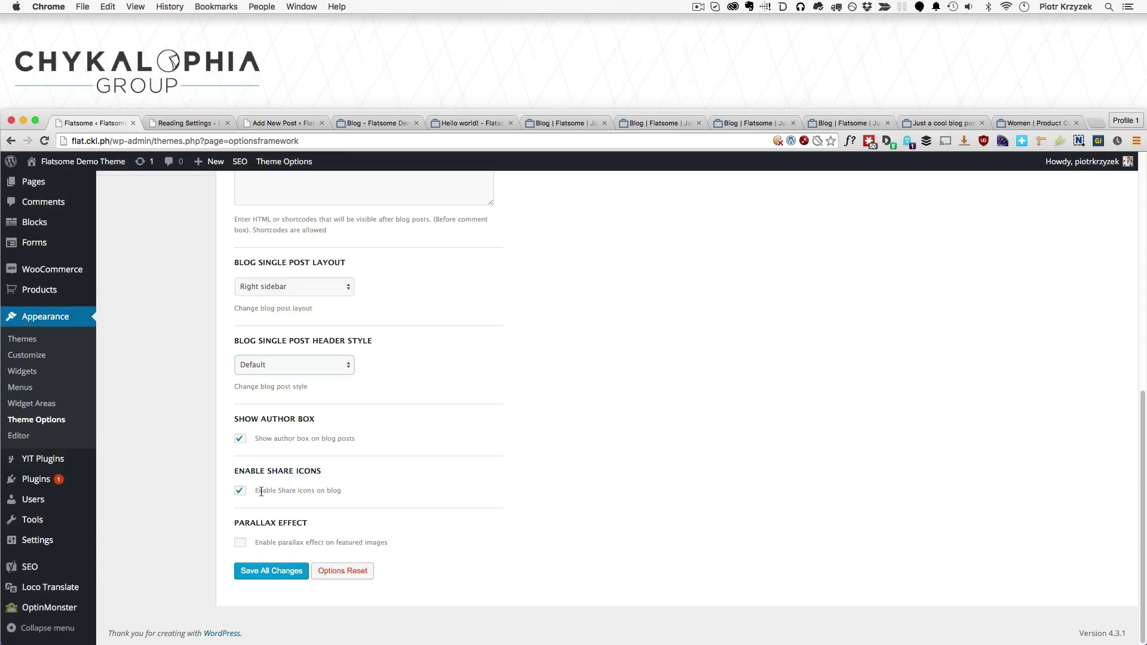
# Set the Blog Single Post Header Style to Big featured image and save the changes
pyautogui.click(314, 363)
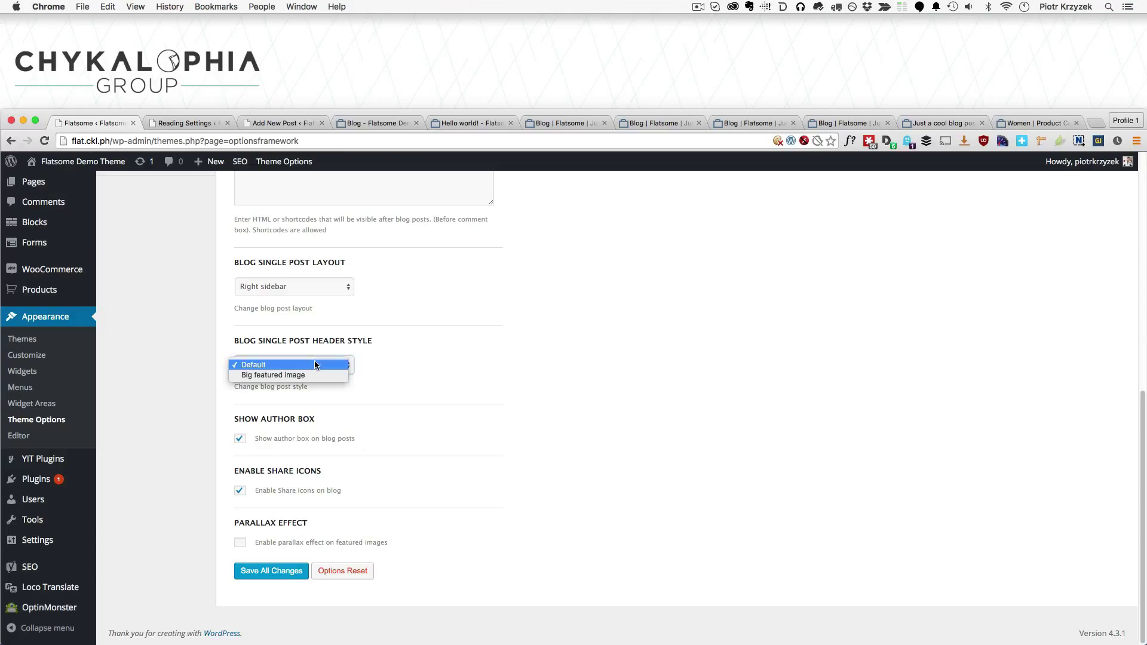
pyautogui.click(284, 375)
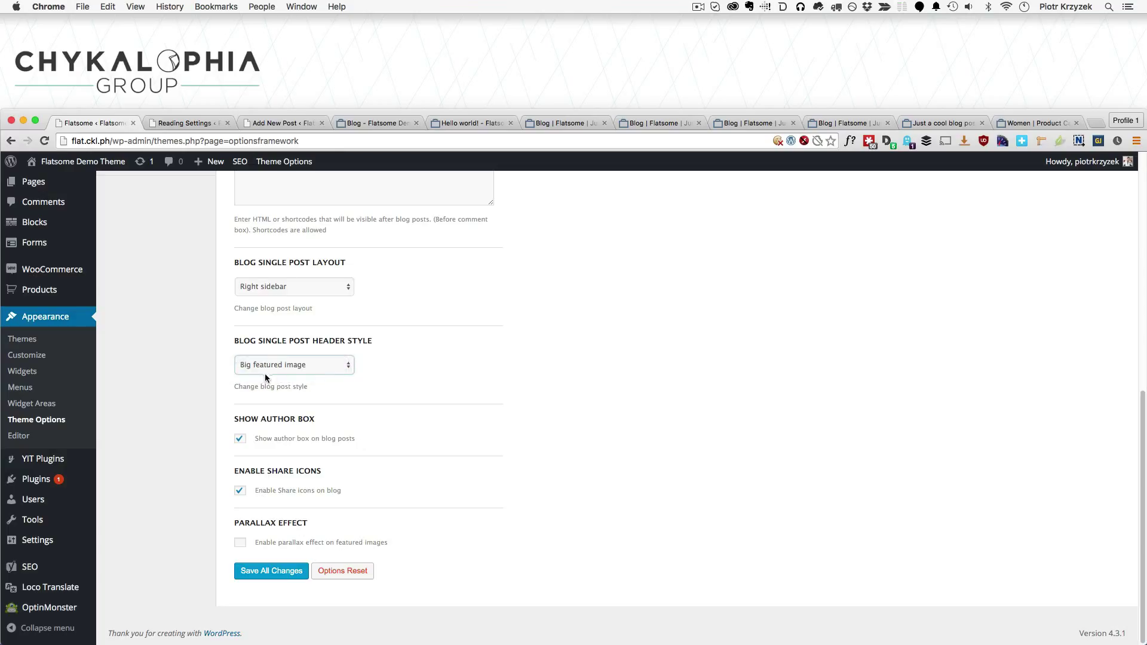
pyautogui.click(270, 571)
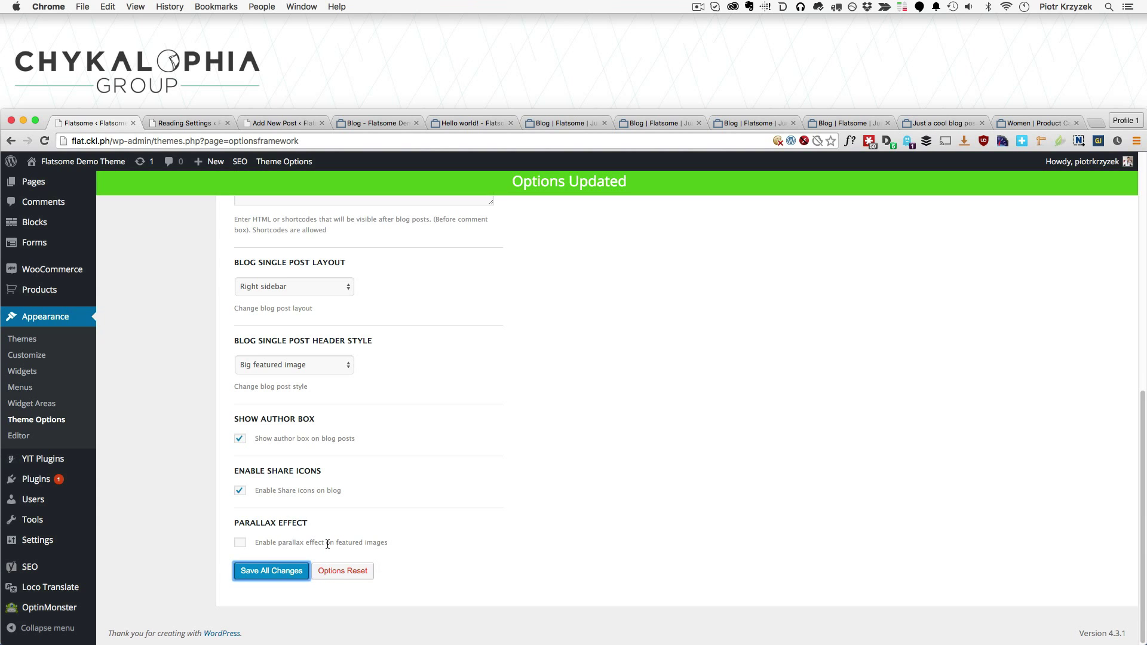
# Reload the Hello world! post and scroll through it to see the Big featured image header
pyautogui.click(472, 123)
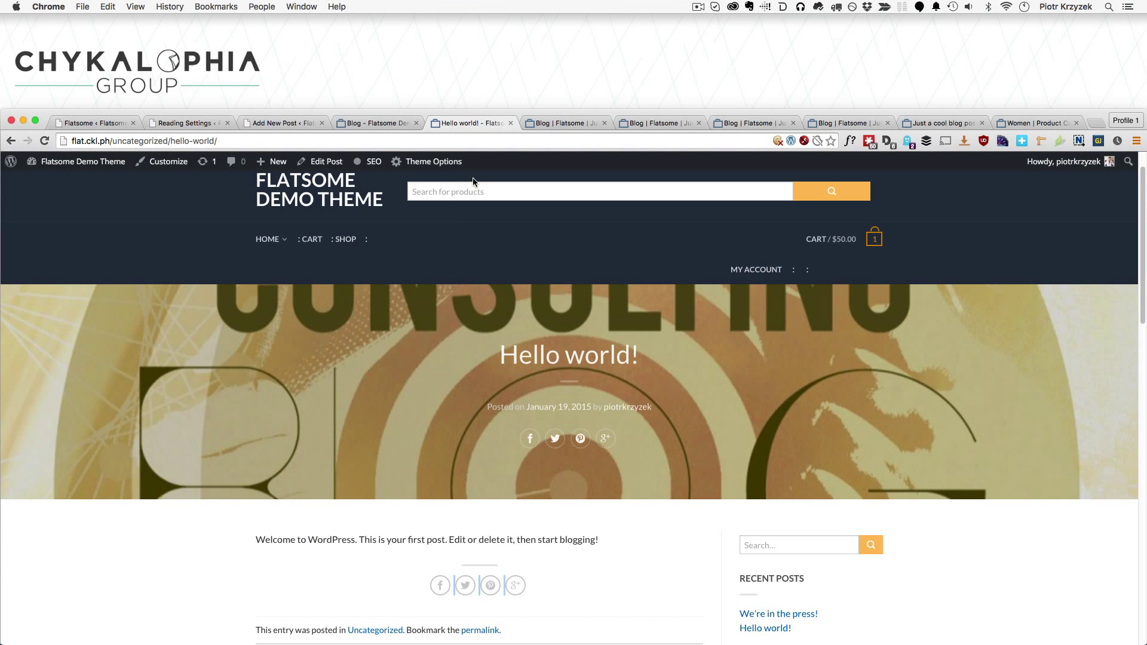
pyautogui.press('super+r')
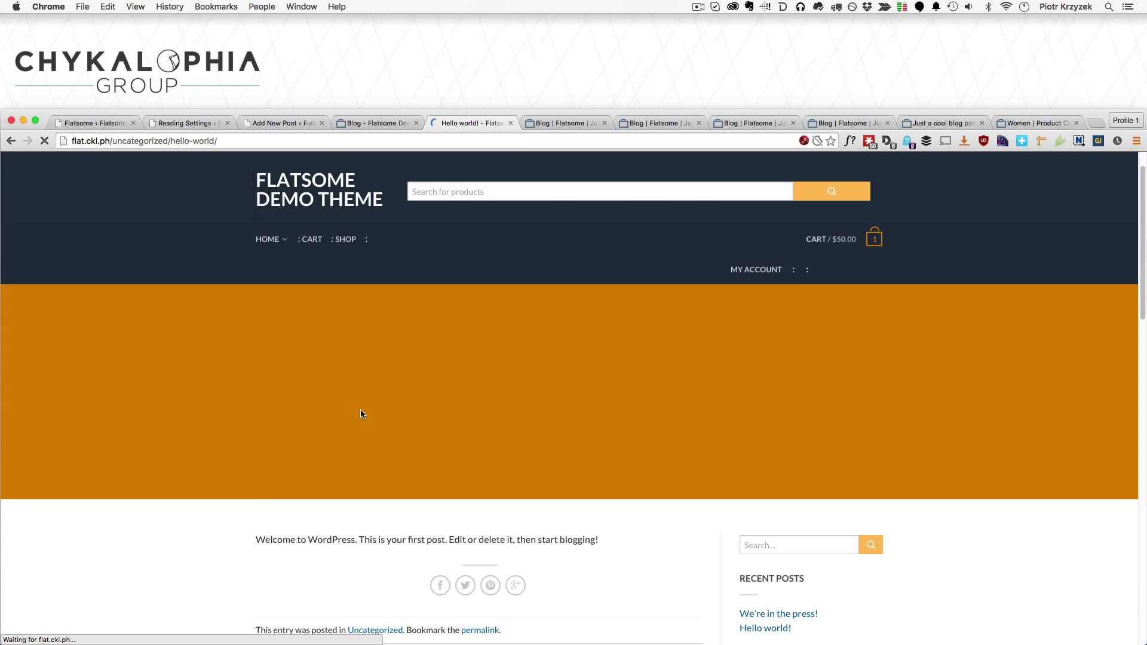
pyautogui.scroll(-2, 321, 418)
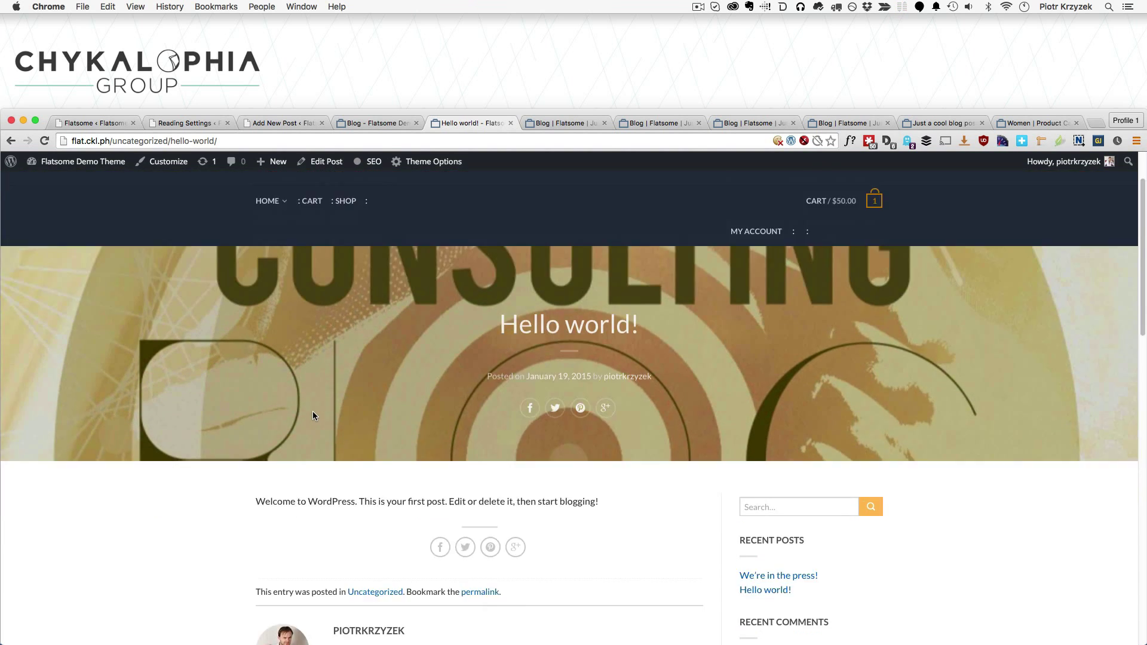
pyautogui.scroll(-3, 311, 411)
pyautogui.scroll(5, 311, 411)
# Back in Theme Options, set the post header style to Default and save the changes
pyautogui.click(95, 126)
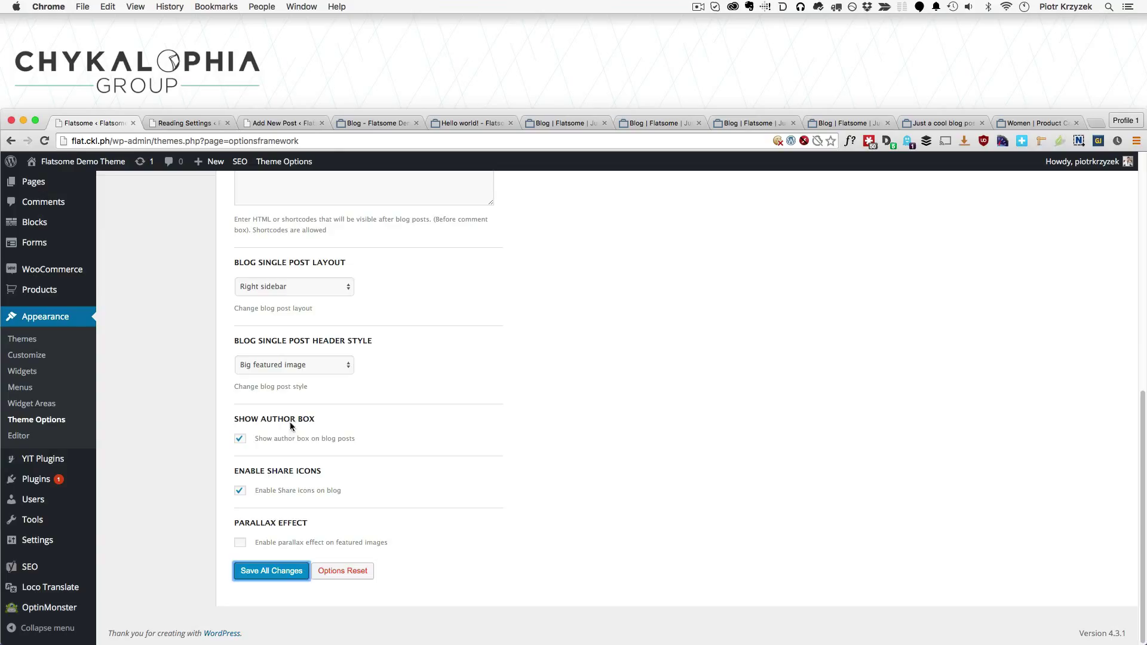
pyautogui.click(340, 369)
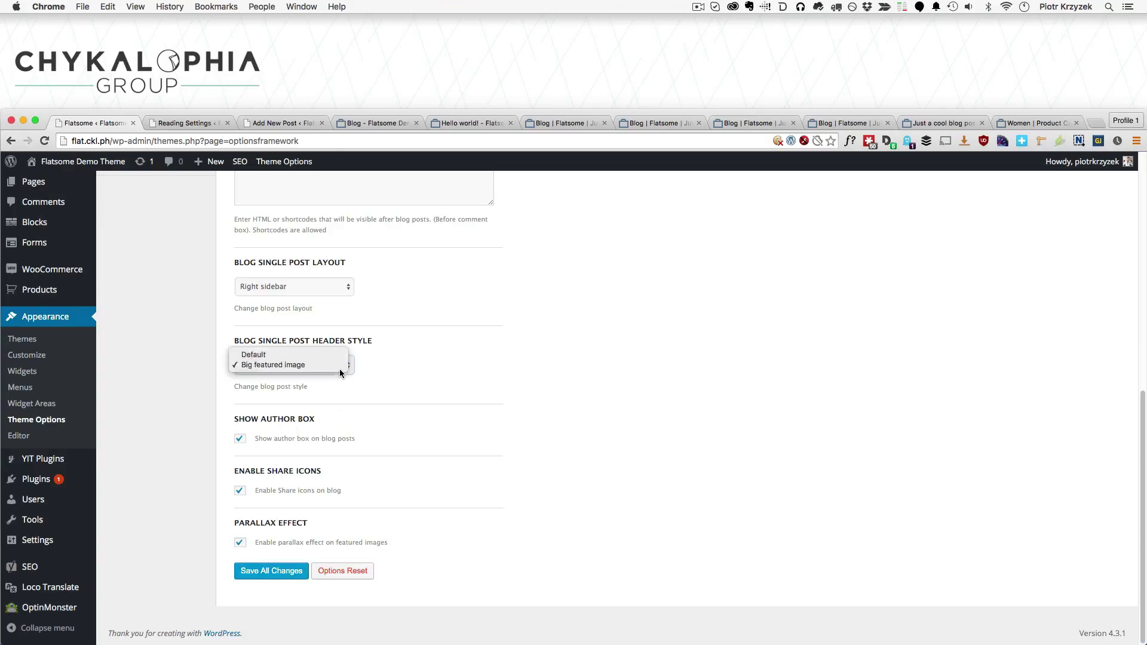
pyautogui.click(307, 351)
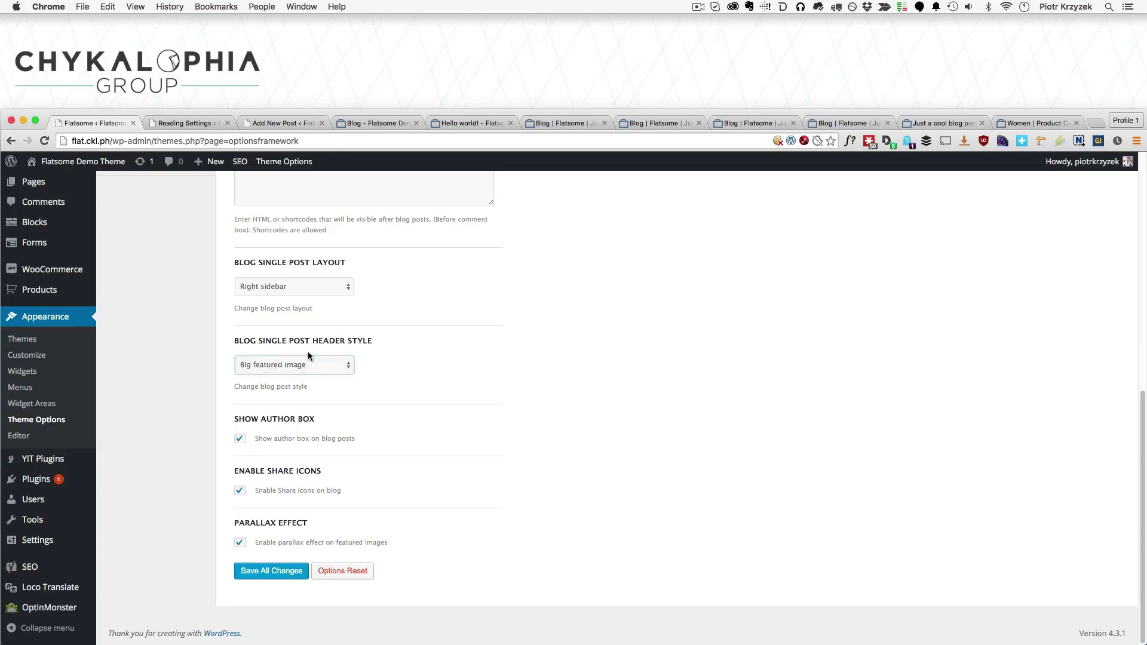
pyautogui.click(272, 571)
# Reload the Hello world! post and scroll through it to check the Default header and Daily Consulting image
pyautogui.click(446, 126)
pyautogui.press('super+r')
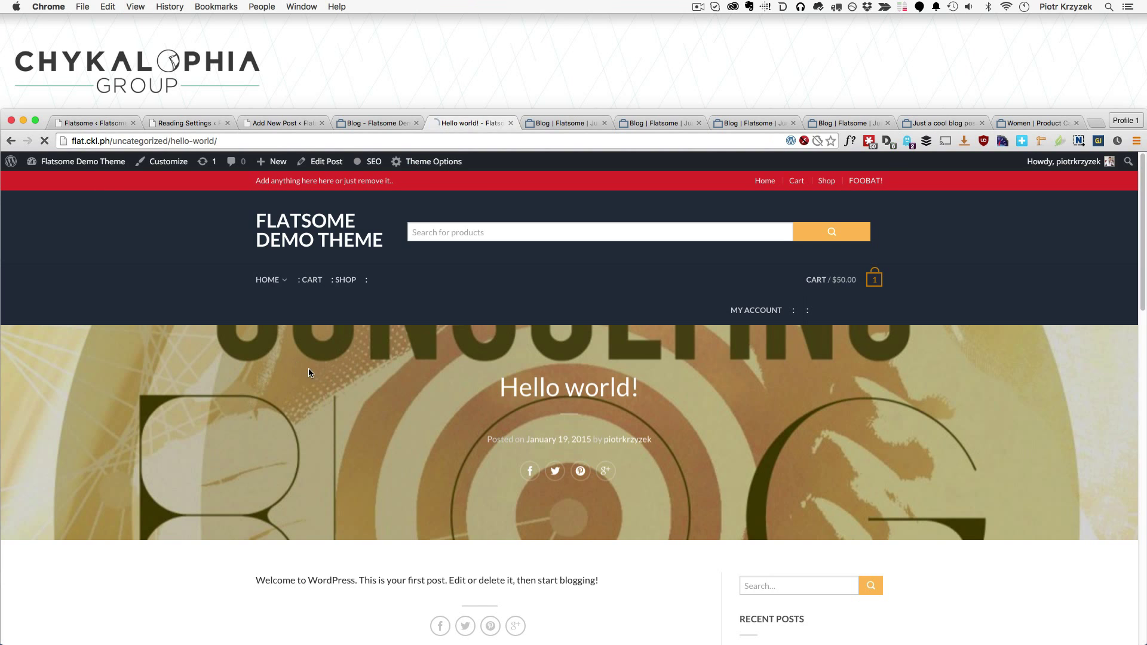
pyautogui.scroll(-10, 169, 462)
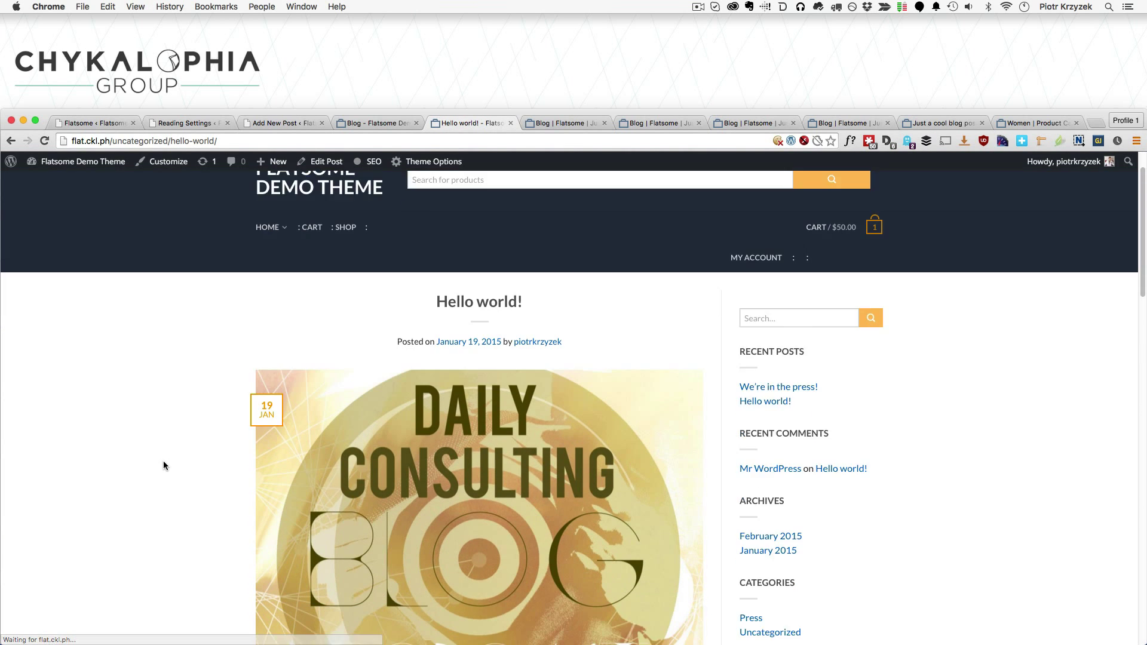
pyautogui.scroll(-3, 164, 463)
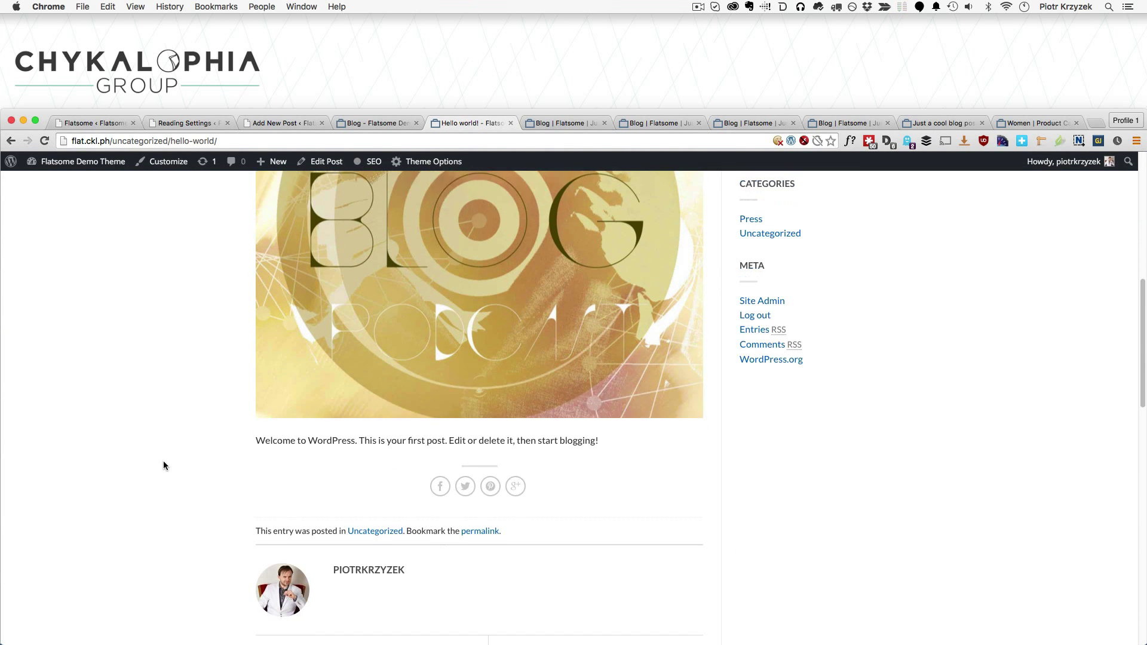
pyautogui.scroll(5, 164, 462)
pyautogui.scroll(2, 164, 461)
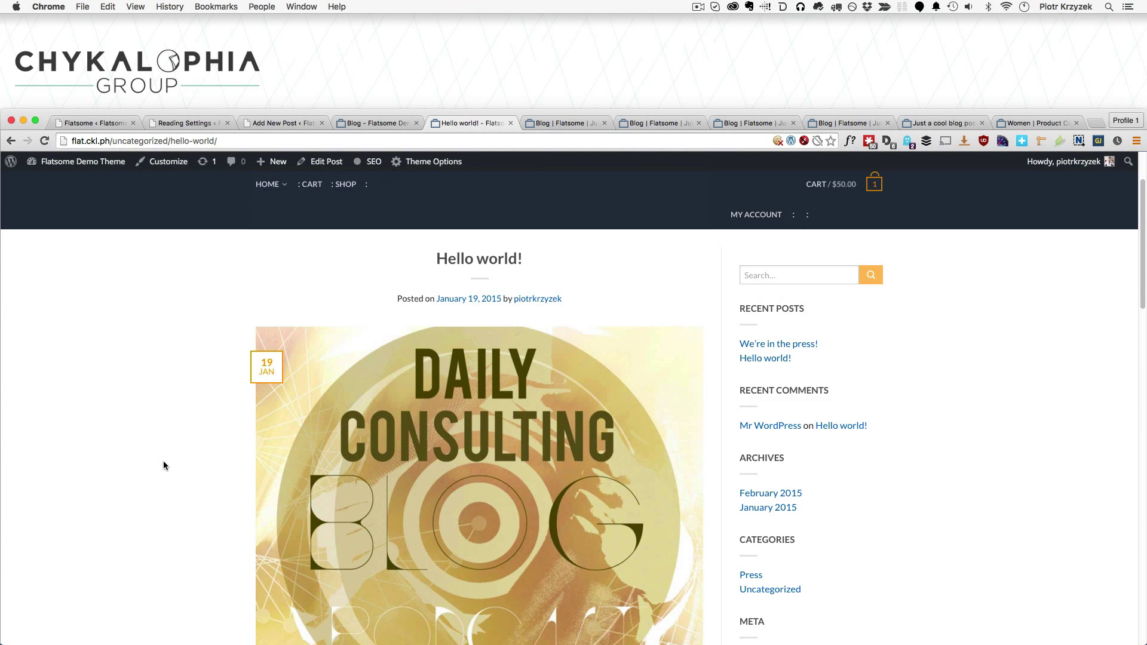
pyautogui.scroll(-3, 163, 461)
pyautogui.scroll(-3, 164, 463)
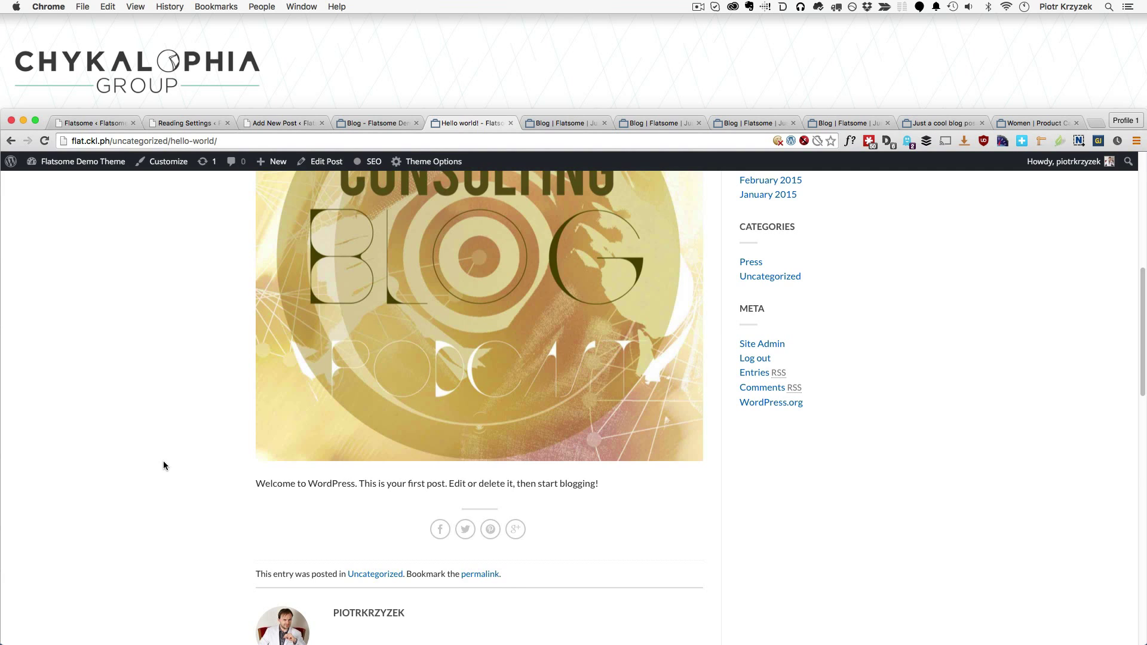
pyautogui.scroll(3, 164, 462)
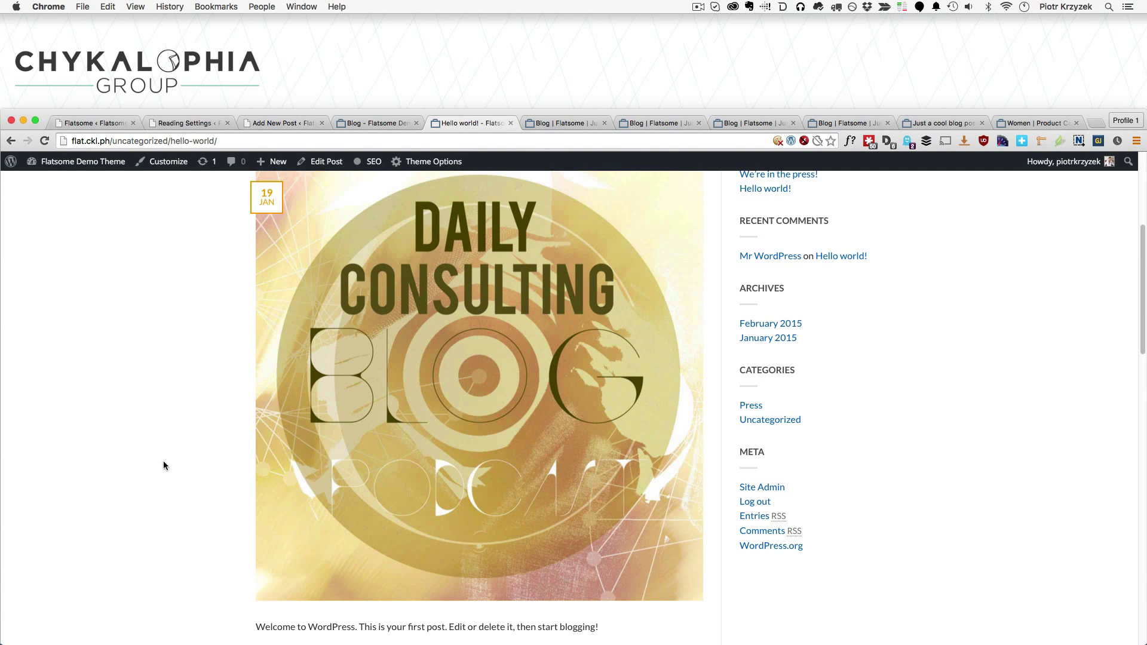
pyautogui.scroll(2, 164, 465)
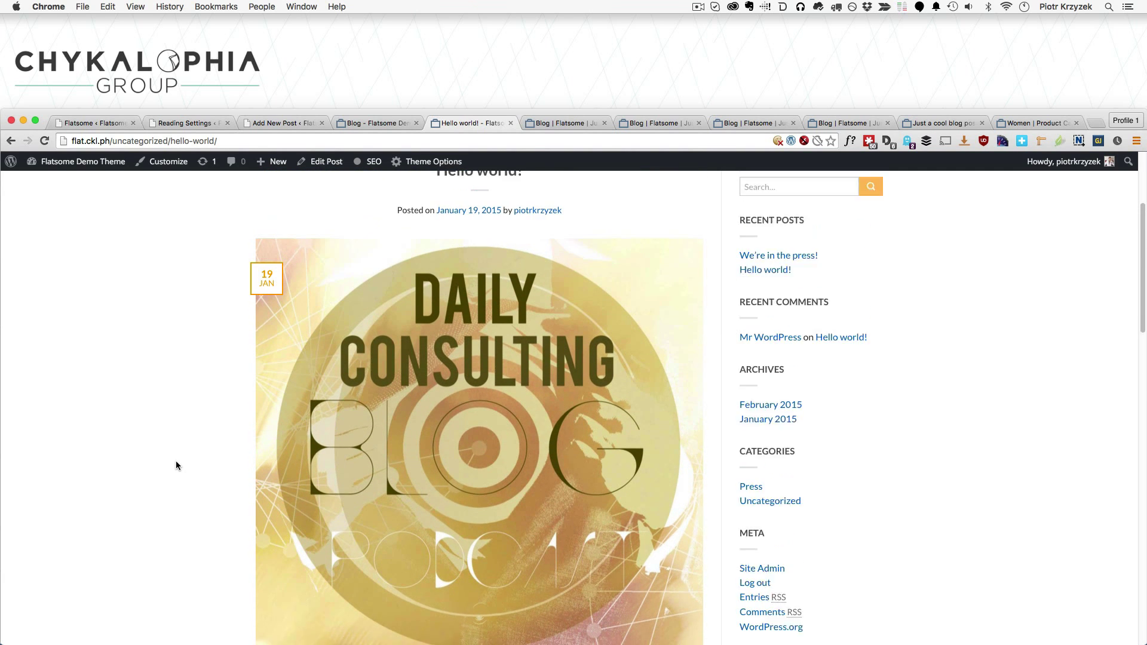
pyautogui.scroll(1, 175, 465)
pyautogui.scroll(2, 181, 454)
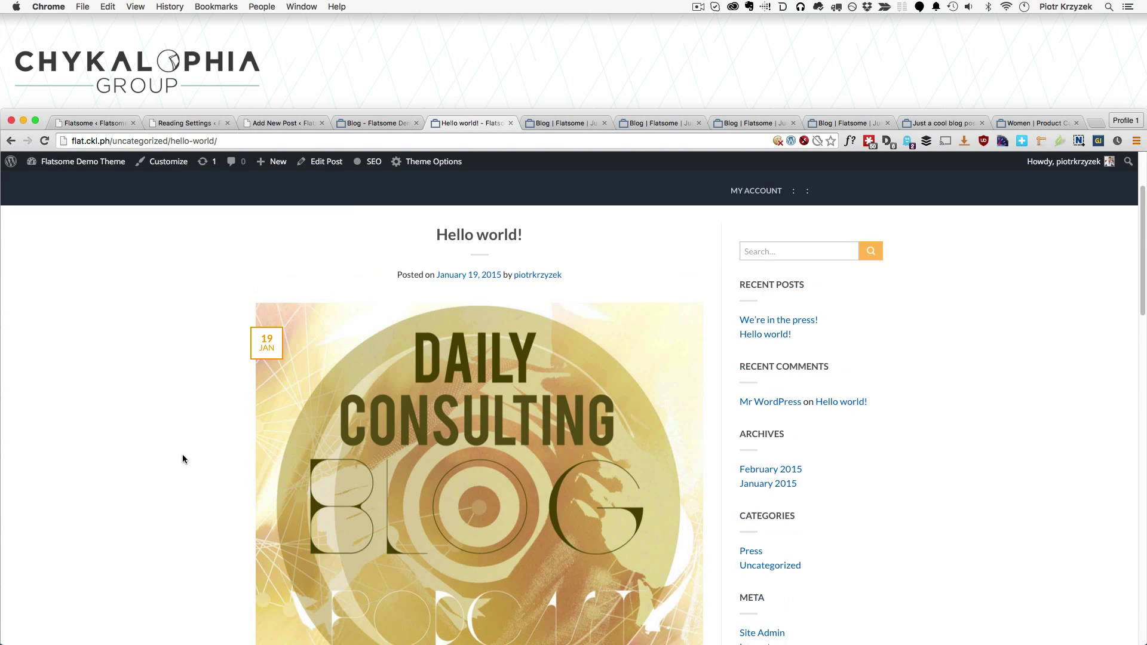
pyautogui.scroll(-5, 180, 401)
pyautogui.scroll(-7, 180, 405)
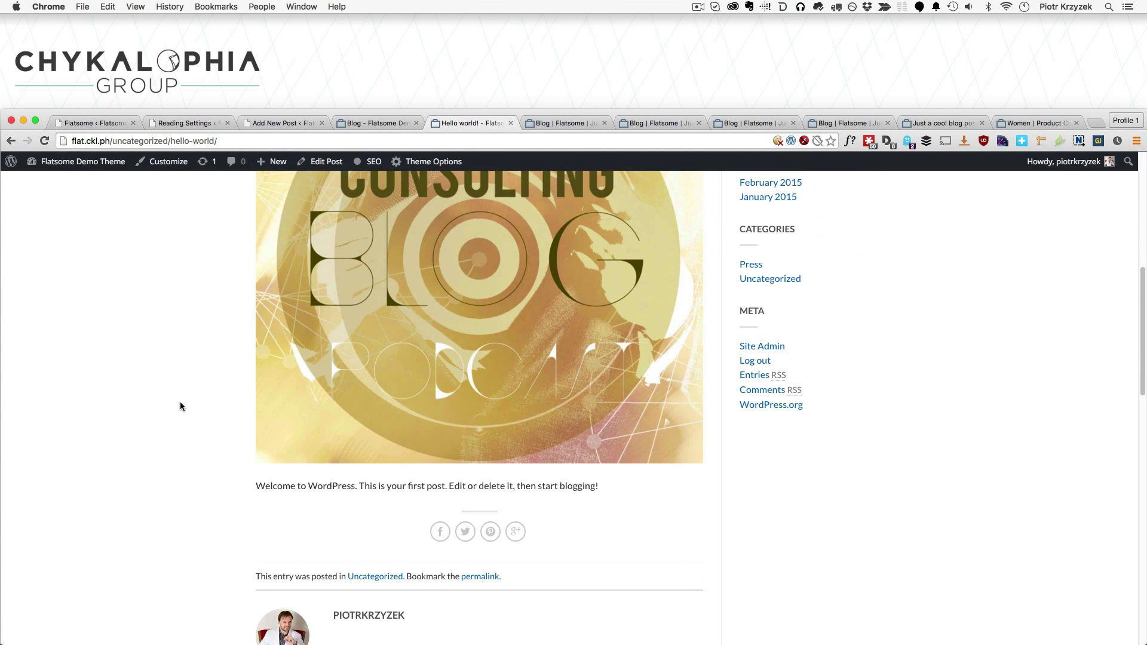
pyautogui.scroll(5, 180, 405)
pyautogui.scroll(6, 181, 406)
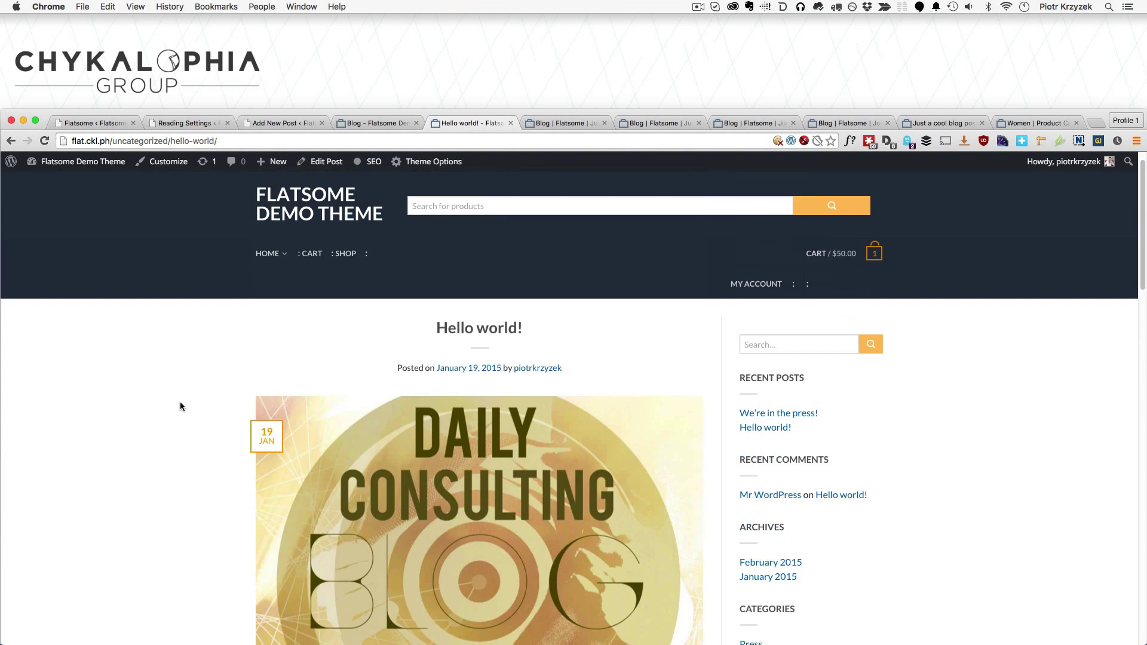
pyautogui.scroll(-3, 180, 407)
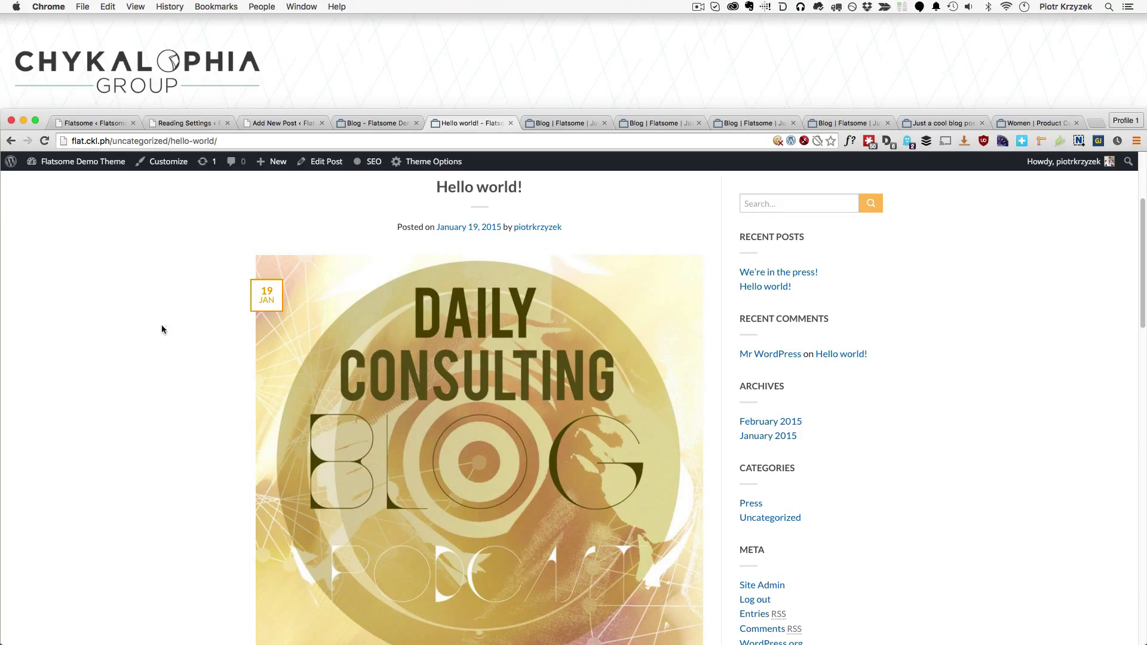
# Turn off the featured image Parallax Effect, keep the header style on Default, and save
pyautogui.click(86, 124)
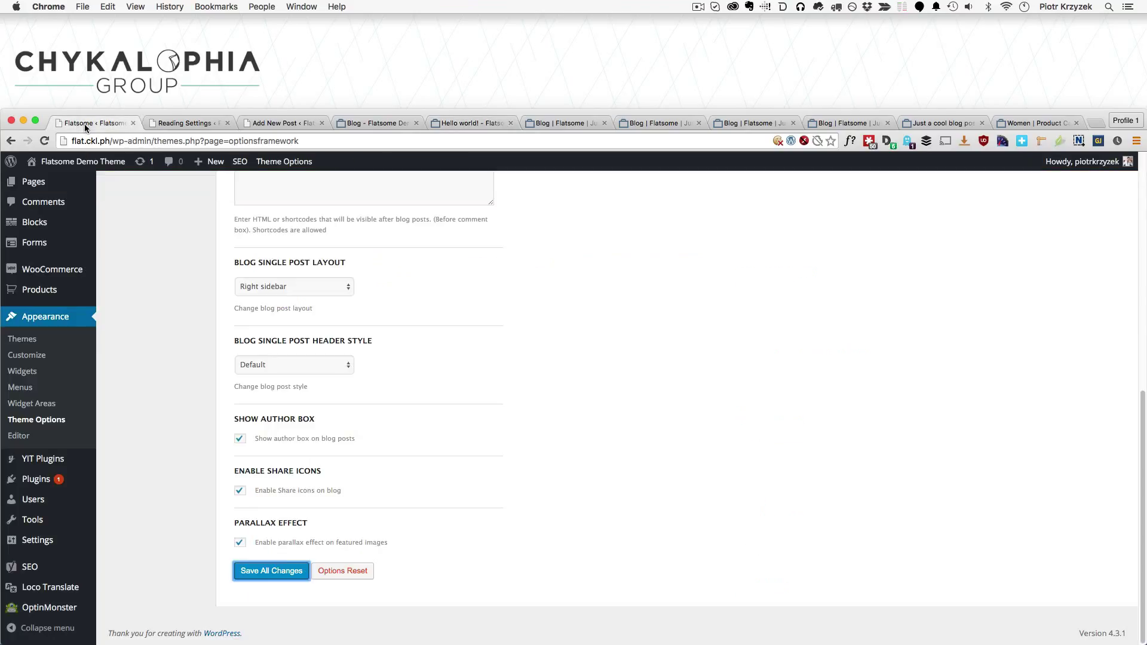
pyautogui.click(240, 542)
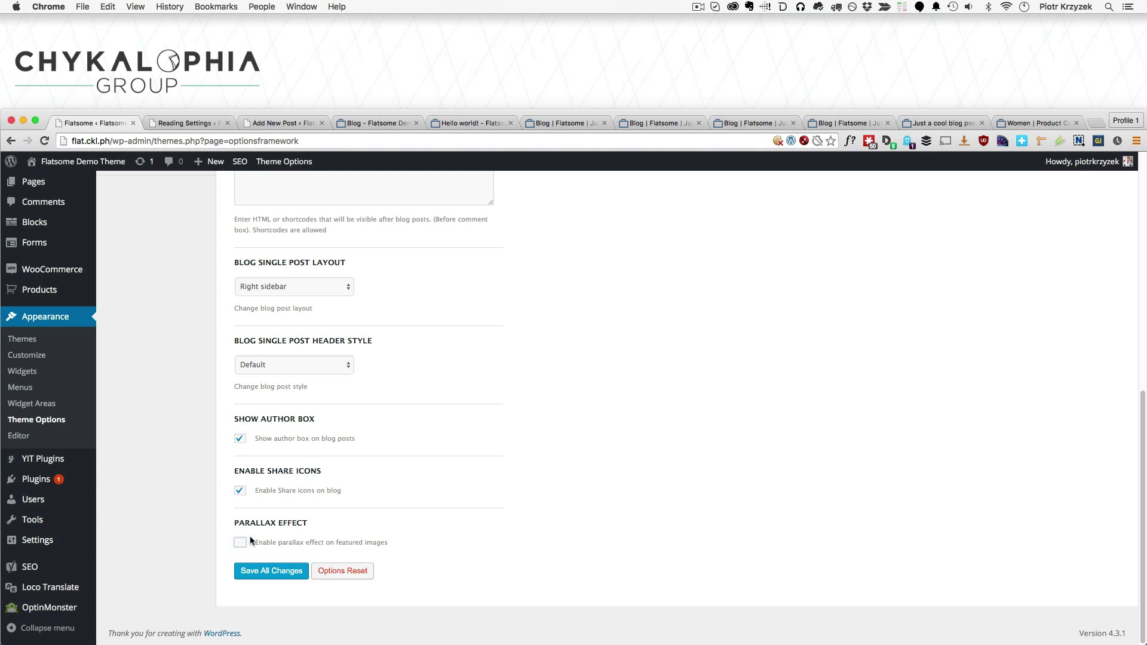
pyautogui.click(268, 365)
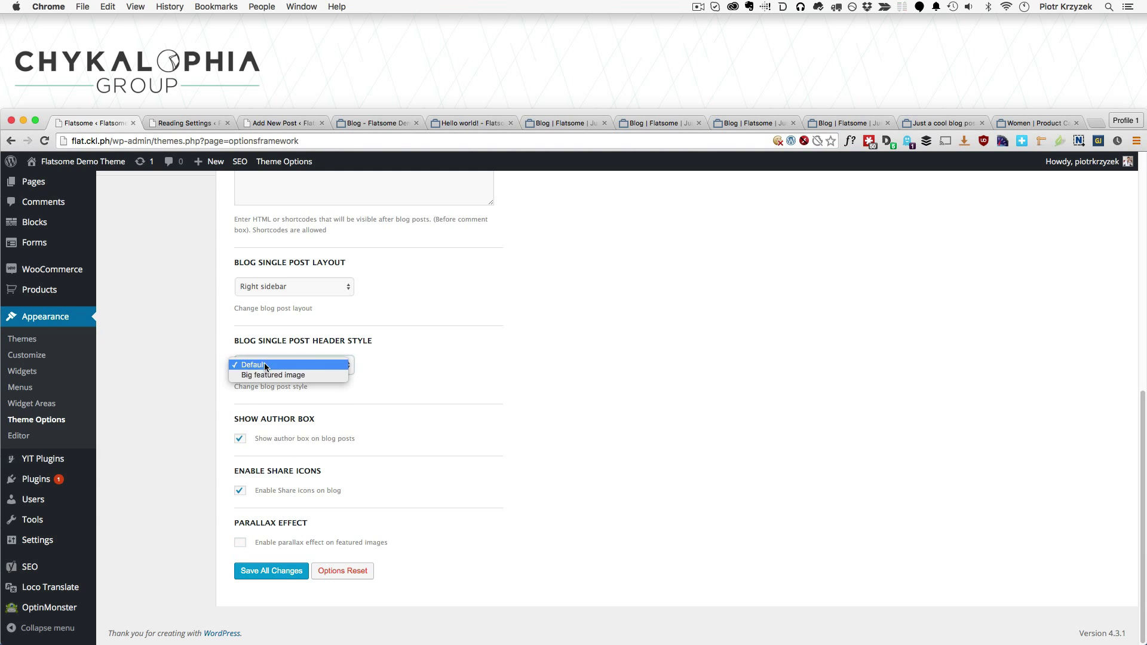
pyautogui.click(568, 429)
pyautogui.click(270, 569)
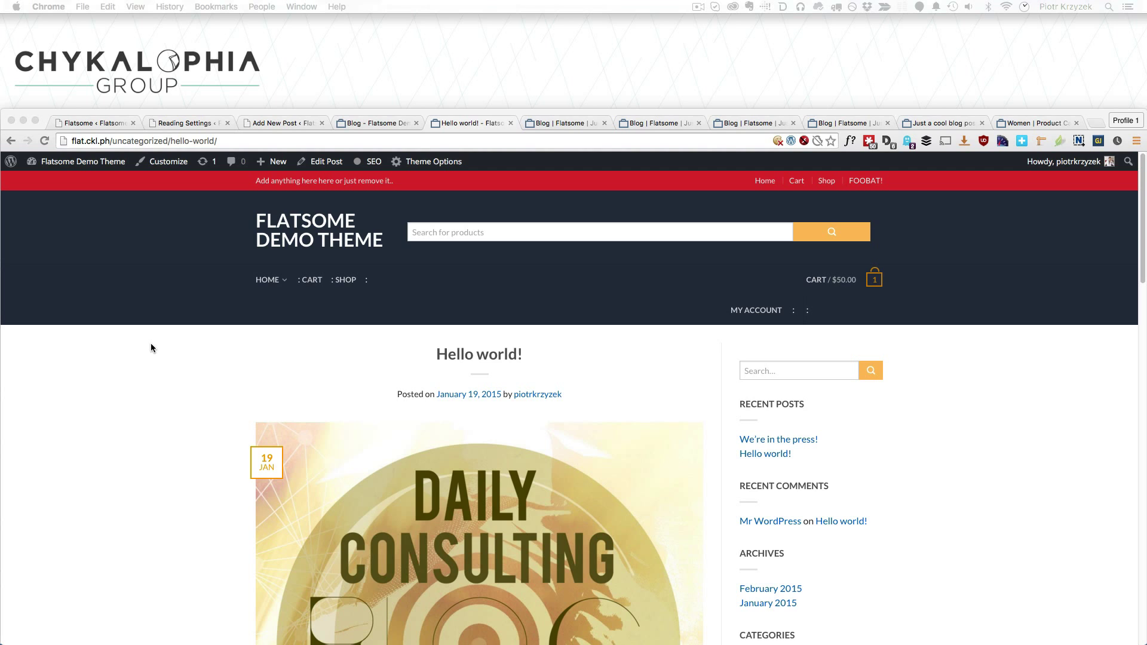
pyautogui.scroll(-5, 151, 343)
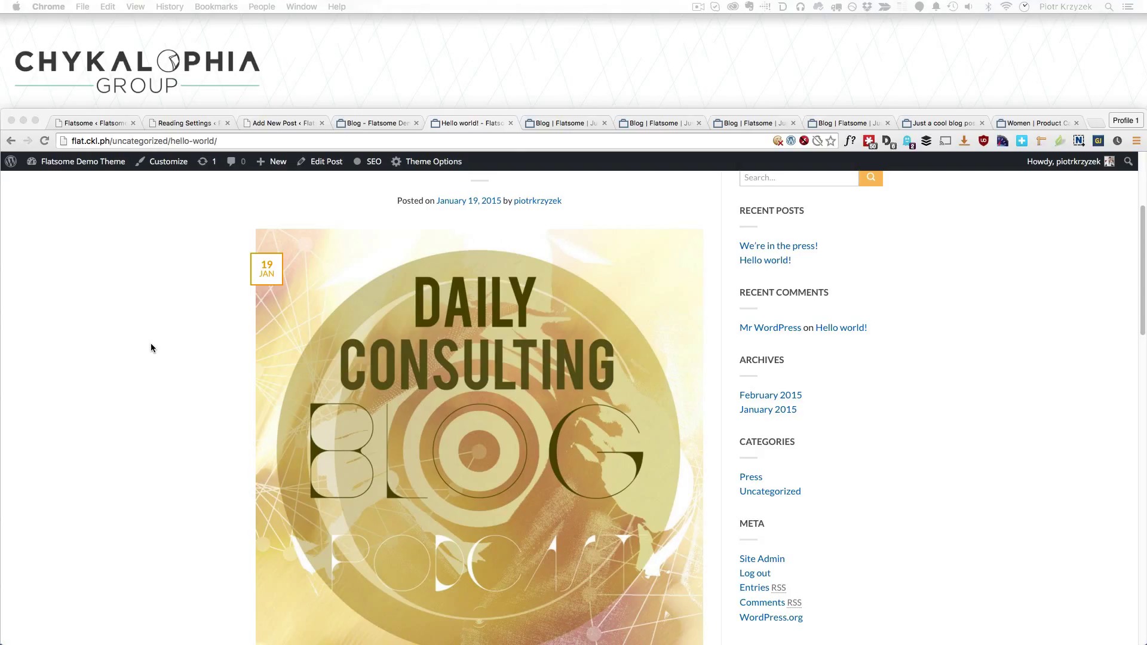
pyautogui.scroll(5, 151, 346)
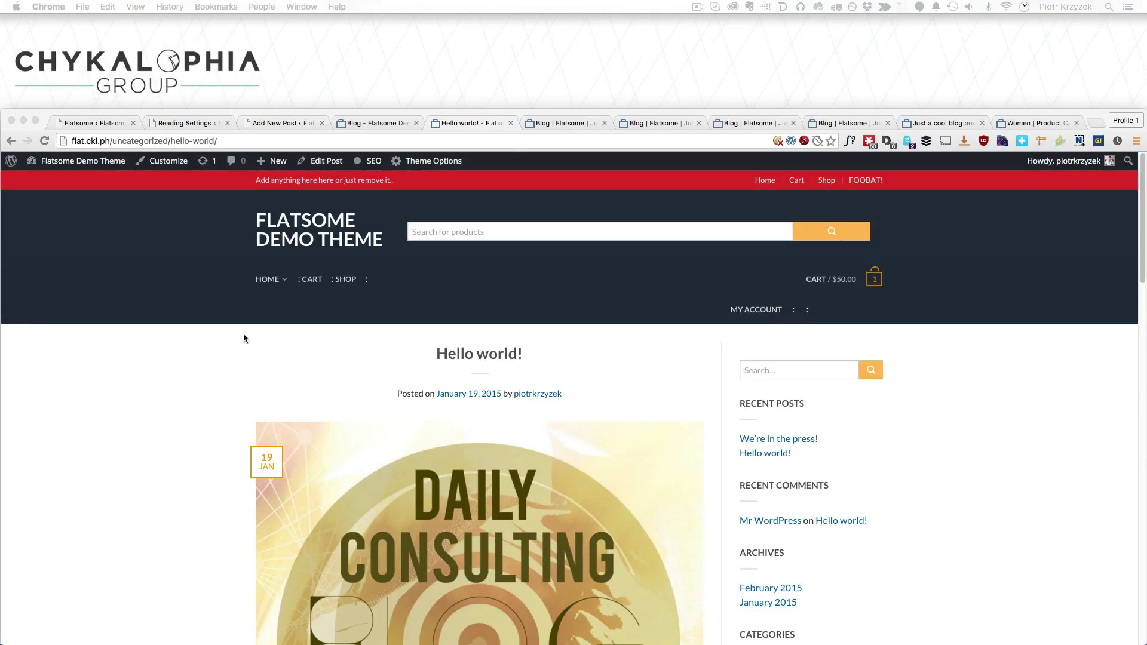
# Review the Hello world! post, selecting text around the post title
pyautogui.click(379, 364)
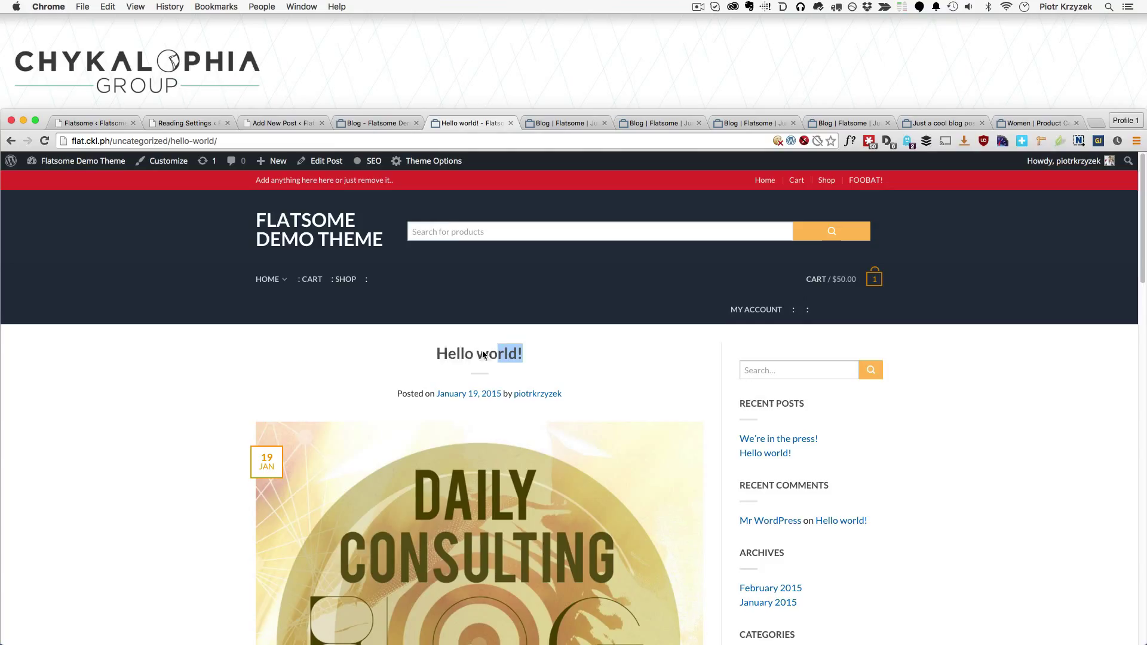
pyautogui.moveTo(483, 355); pyautogui.dragTo(424, 355)
pyautogui.scroll(-1, 373, 366)
pyautogui.click(393, 351)
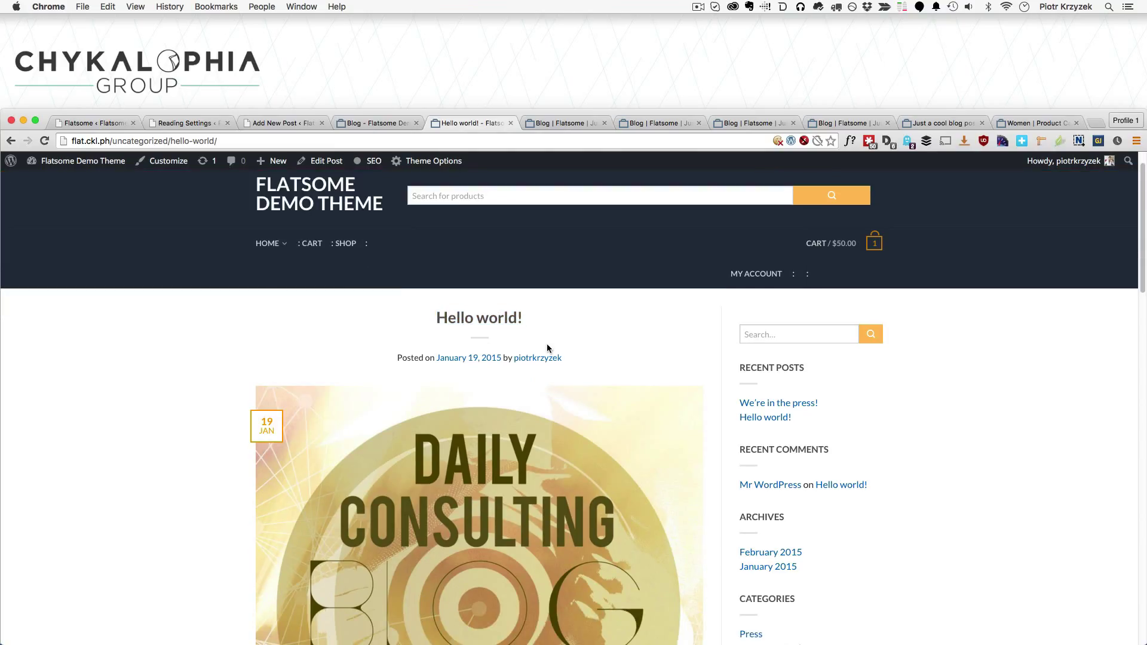
pyautogui.moveTo(566, 361); pyautogui.dragTo(343, 350)
pyautogui.scroll(-1, 283, 351)
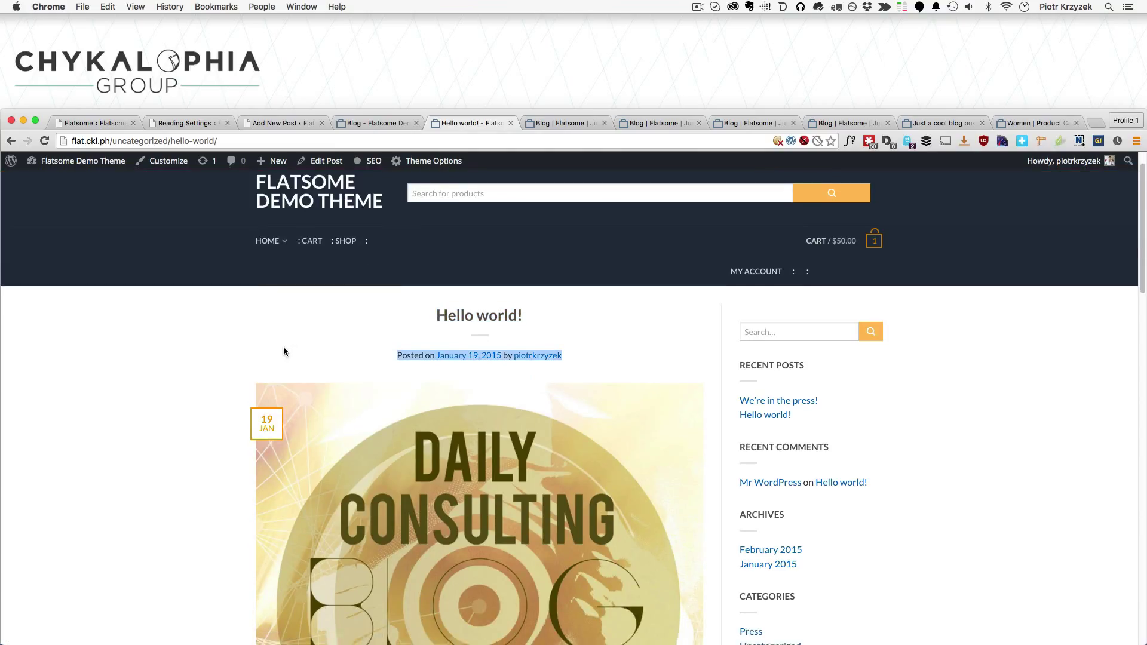
pyautogui.scroll(-3, 128, 333)
pyautogui.scroll(-5, 268, 419)
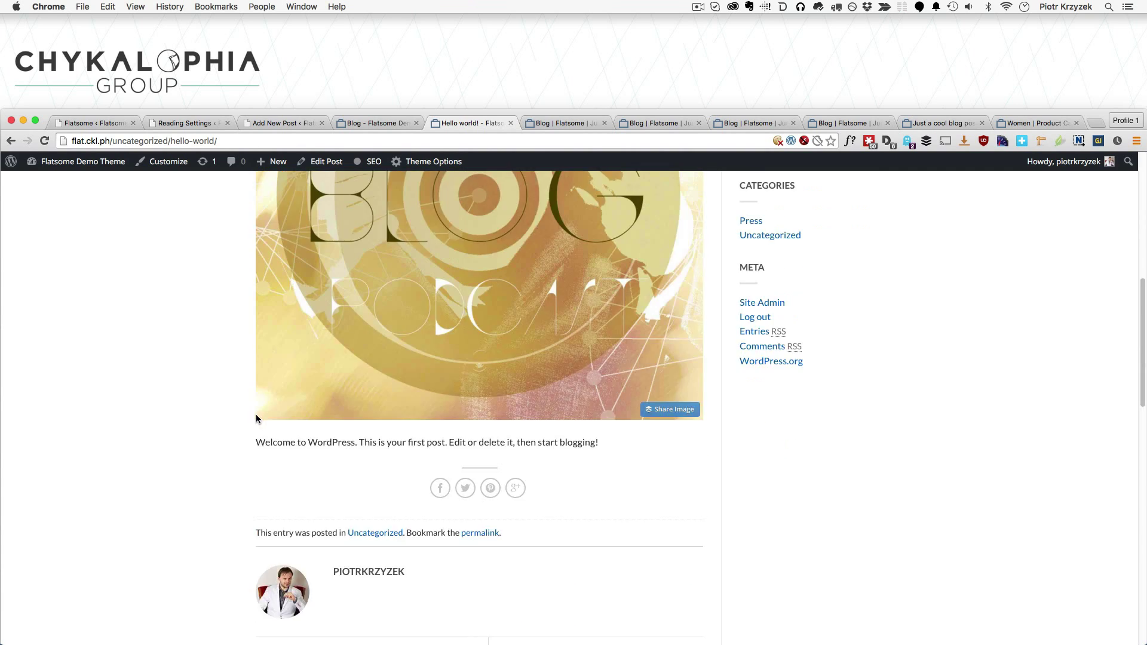
pyautogui.scroll(-2, 256, 417)
# Highlight the share icons and the lower post content while scrolling through the post
pyautogui.moveTo(374, 387); pyautogui.dragTo(349, 393)
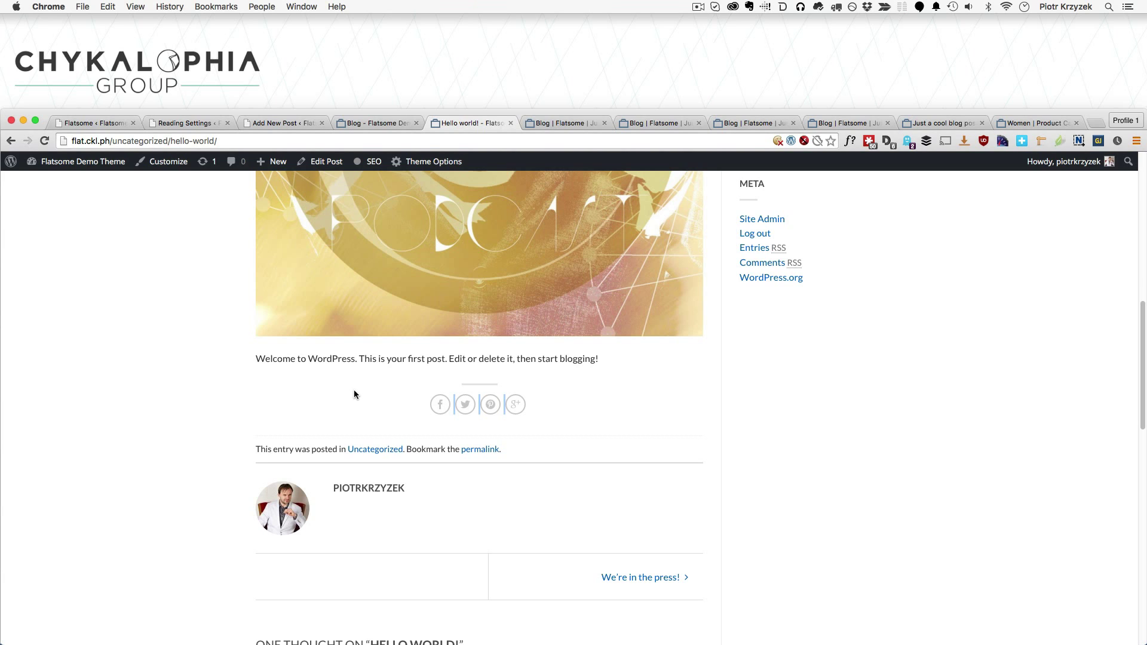
pyautogui.moveTo(253, 449); pyautogui.dragTo(518, 470)
pyautogui.scroll(-1, 518, 469)
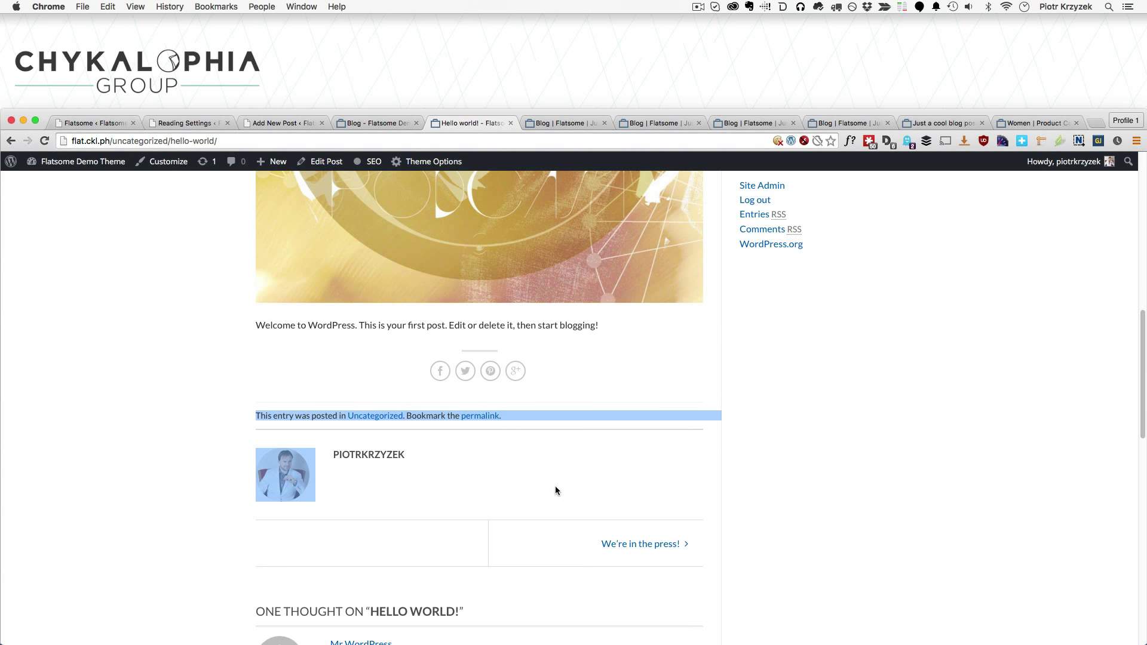
pyautogui.moveTo(440, 540); pyautogui.dragTo(686, 569)
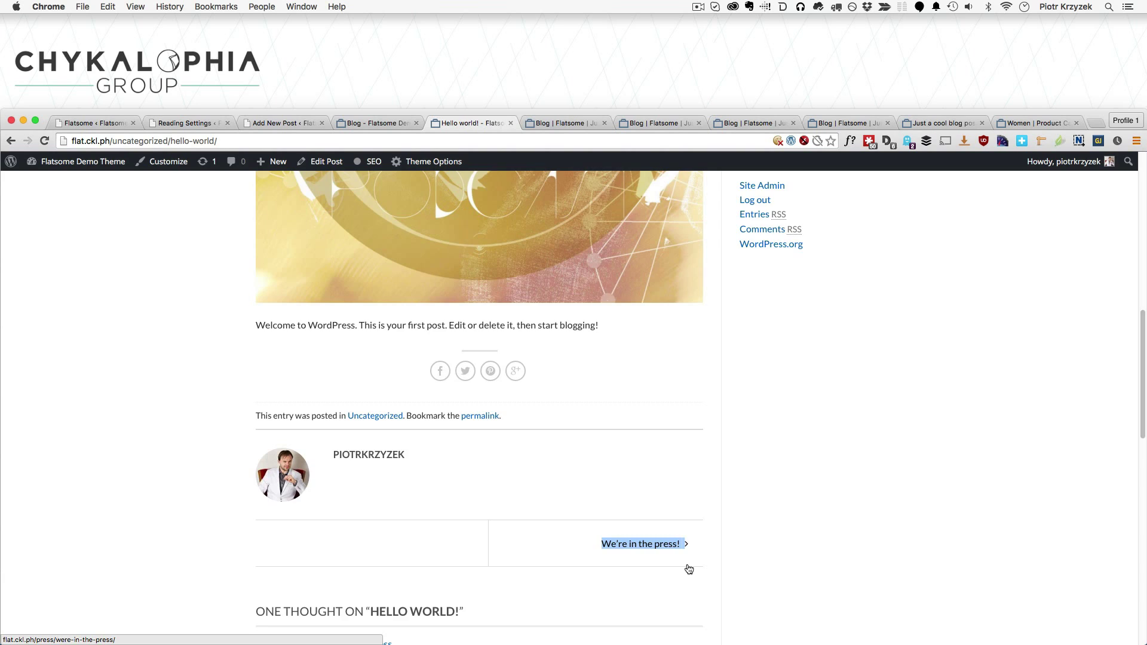
pyautogui.scroll(-2, 686, 566)
pyautogui.scroll(-3, 622, 517)
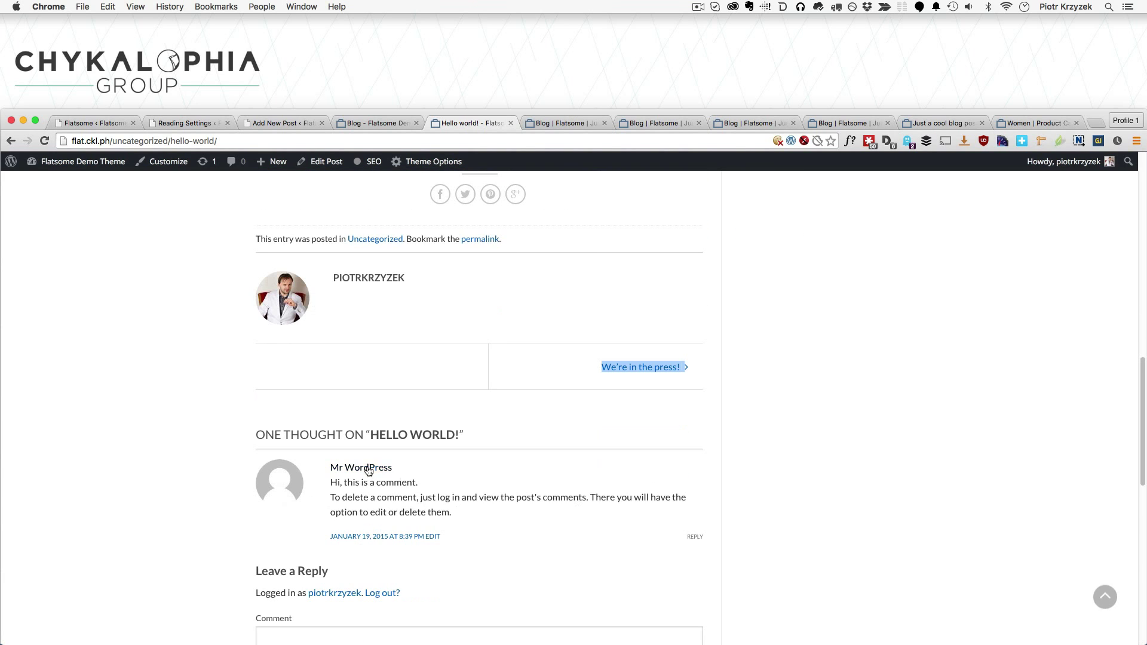
pyautogui.scroll(-3, 378, 483)
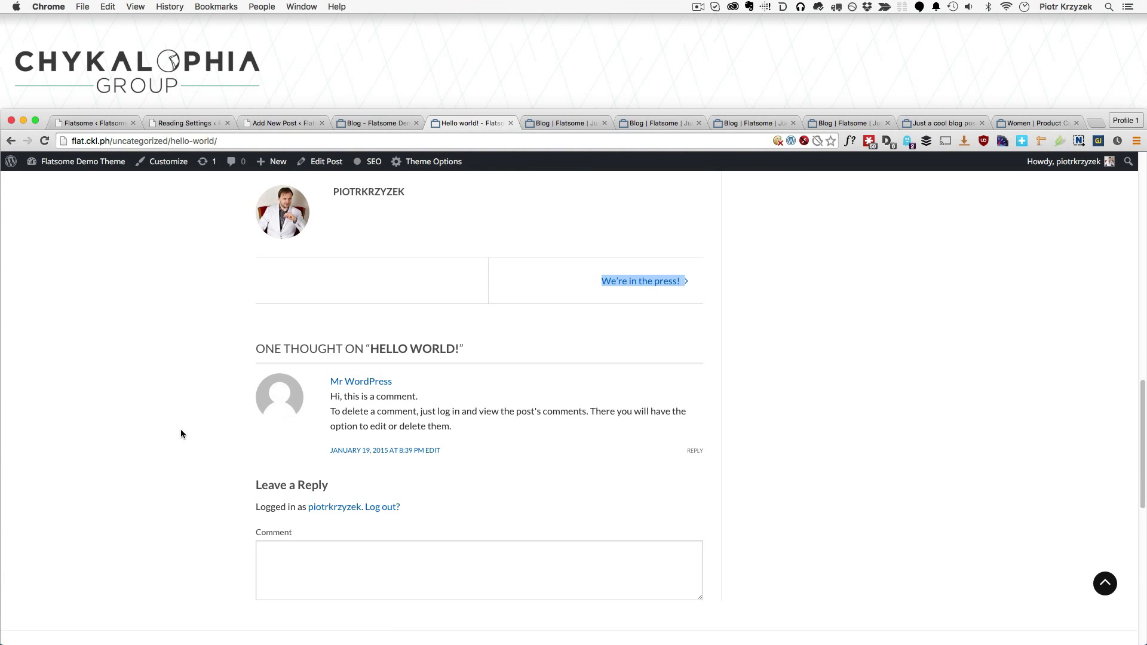
pyautogui.scroll(6, 230, 448)
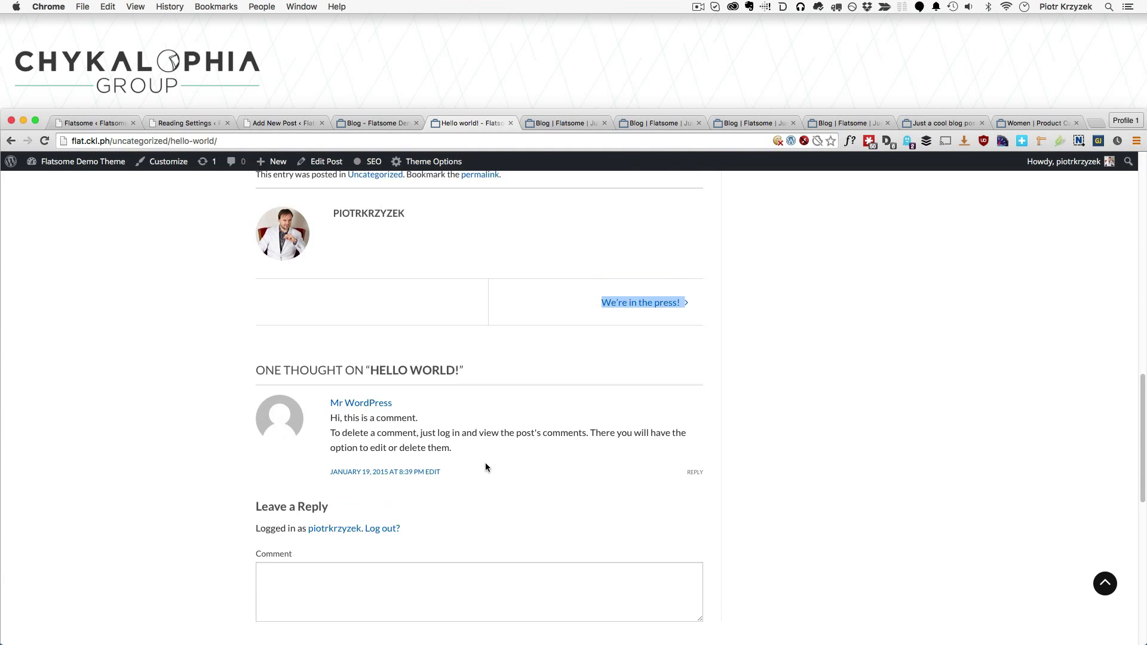
pyautogui.click(228, 451)
pyautogui.scroll(4, 209, 365)
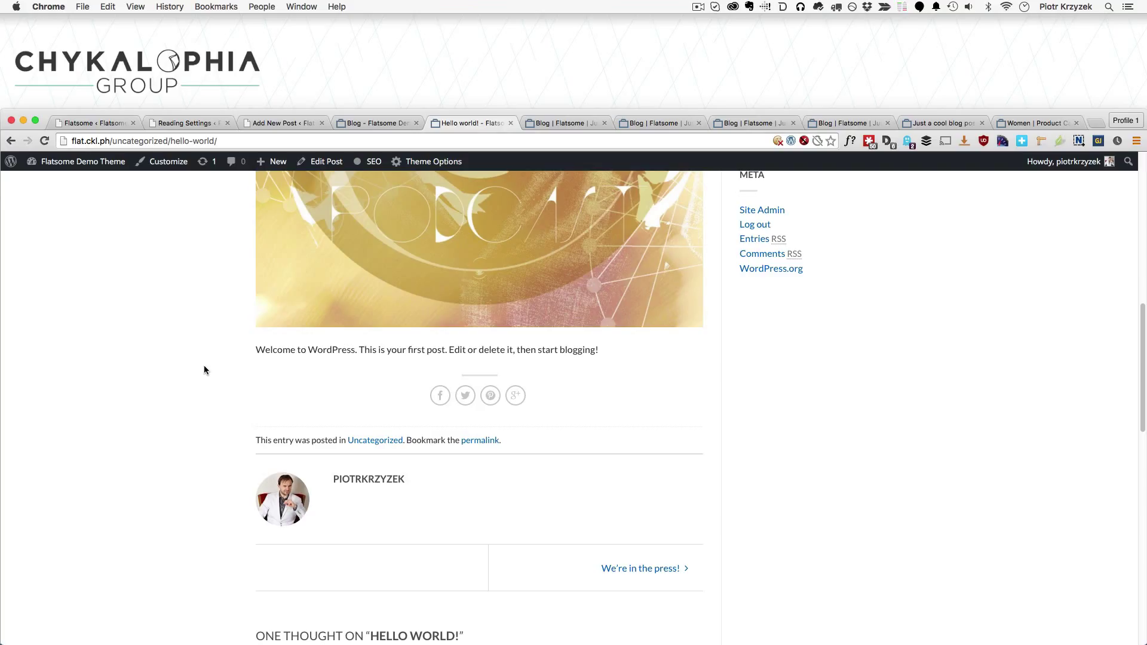
pyautogui.scroll(4, 204, 370)
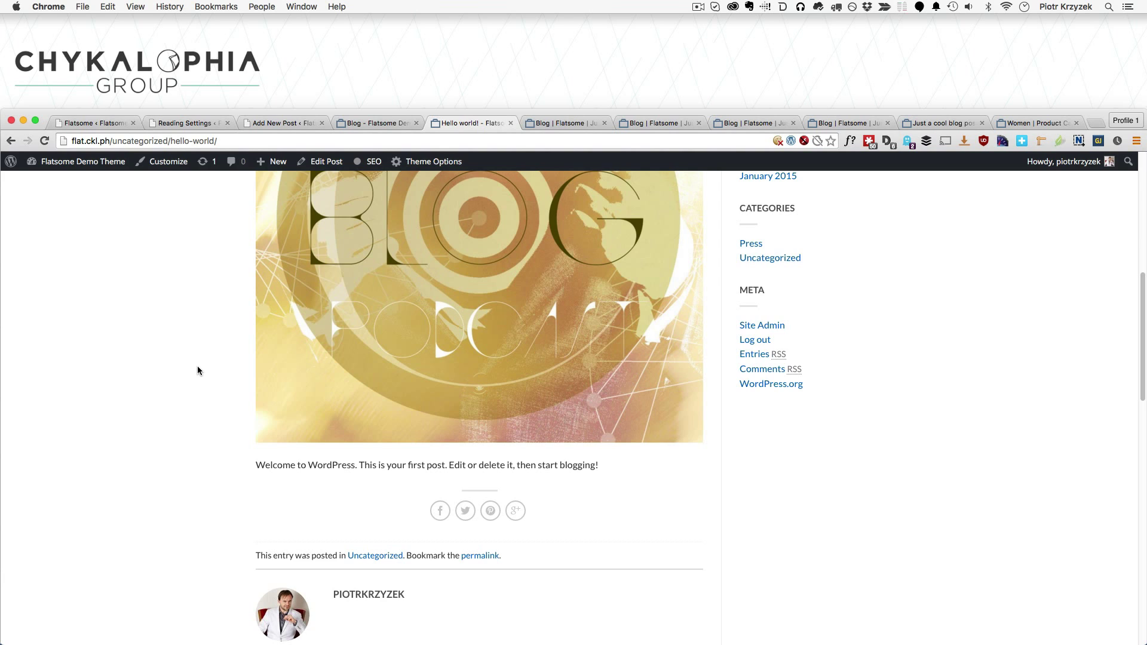
pyautogui.scroll(10, 198, 367)
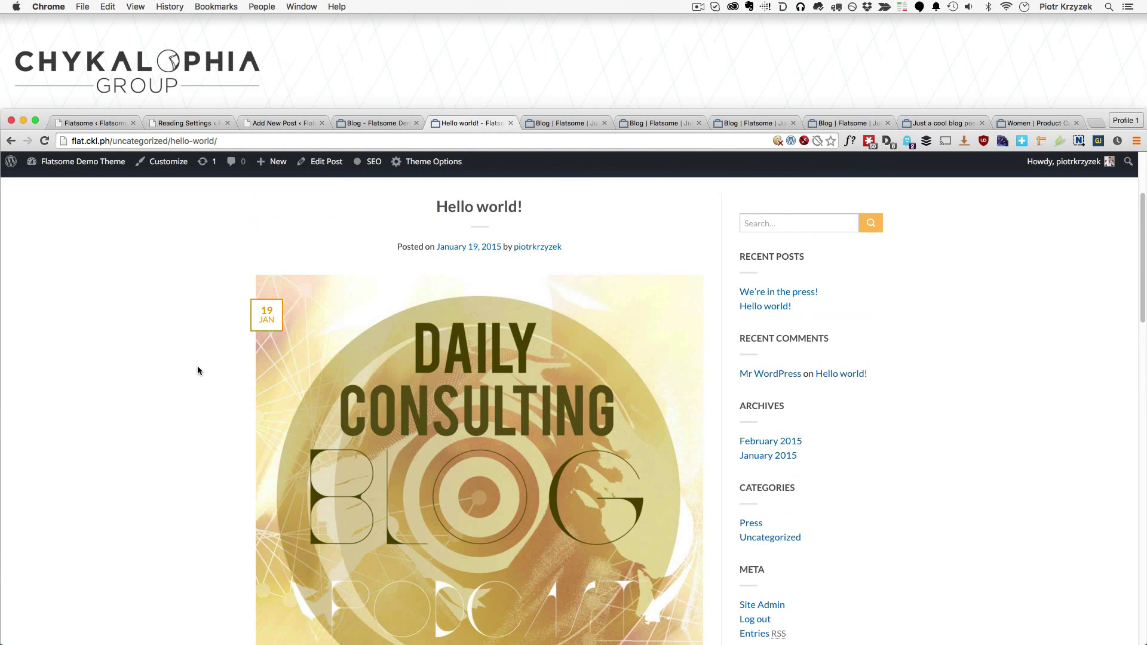
pyautogui.scroll(-11, 198, 370)
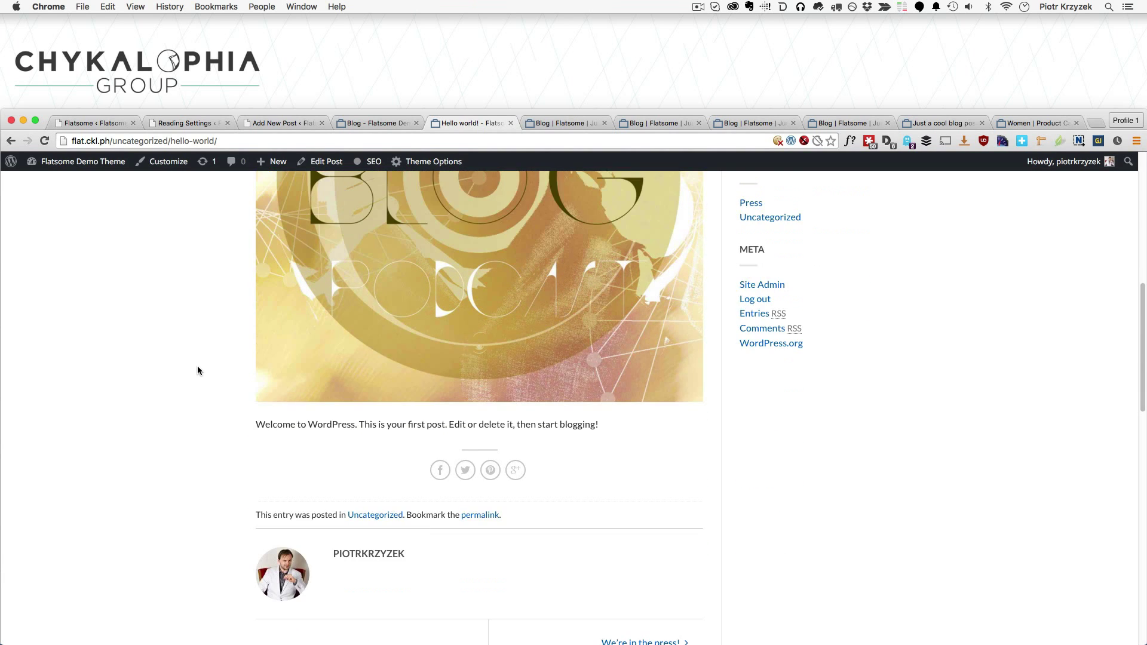
# Return to the theme's blog options page
pyautogui.click(92, 126)
pyautogui.scroll(1, 460, 440)
pyautogui.scroll(13, 460, 440)
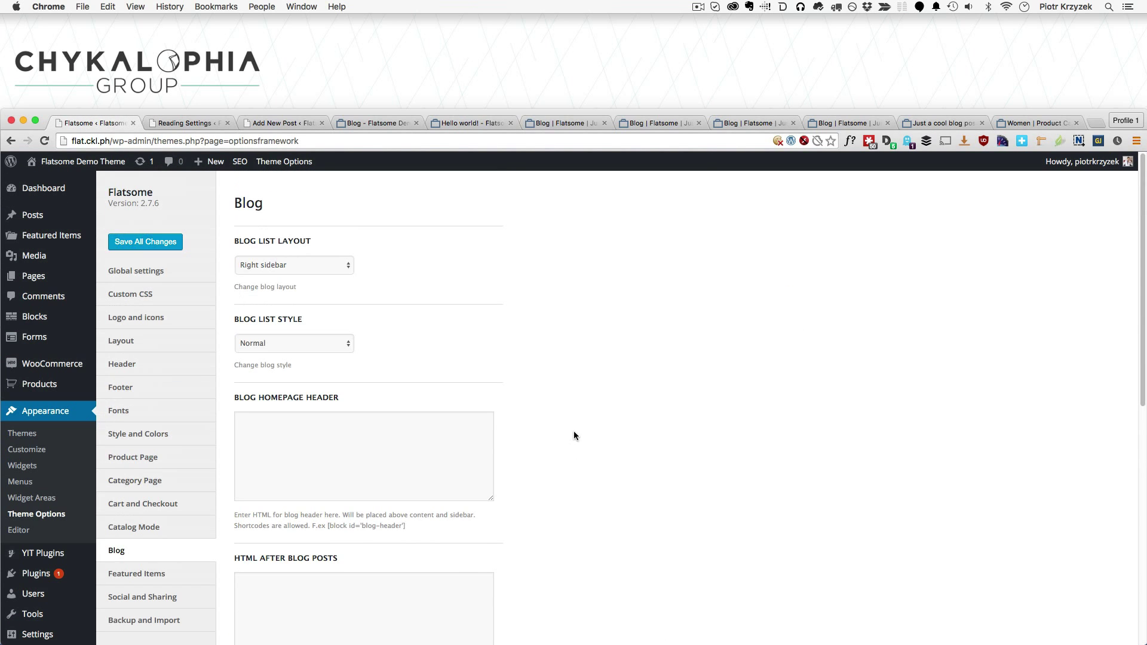
pyautogui.click(536, 128)
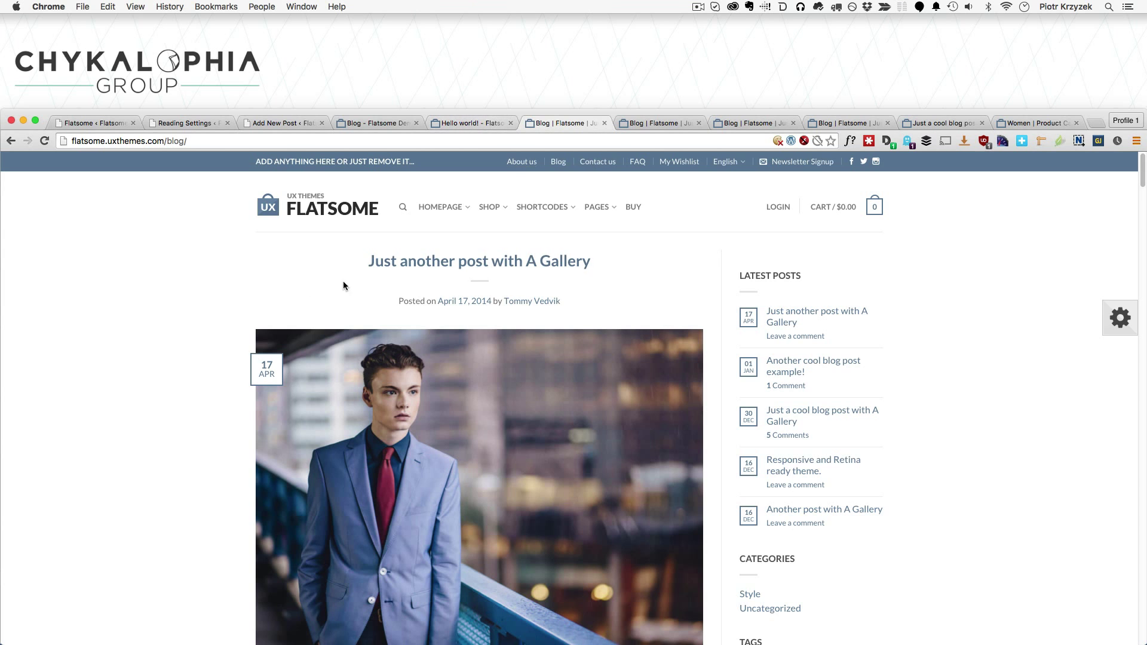
pyautogui.scroll(-15, 343, 286)
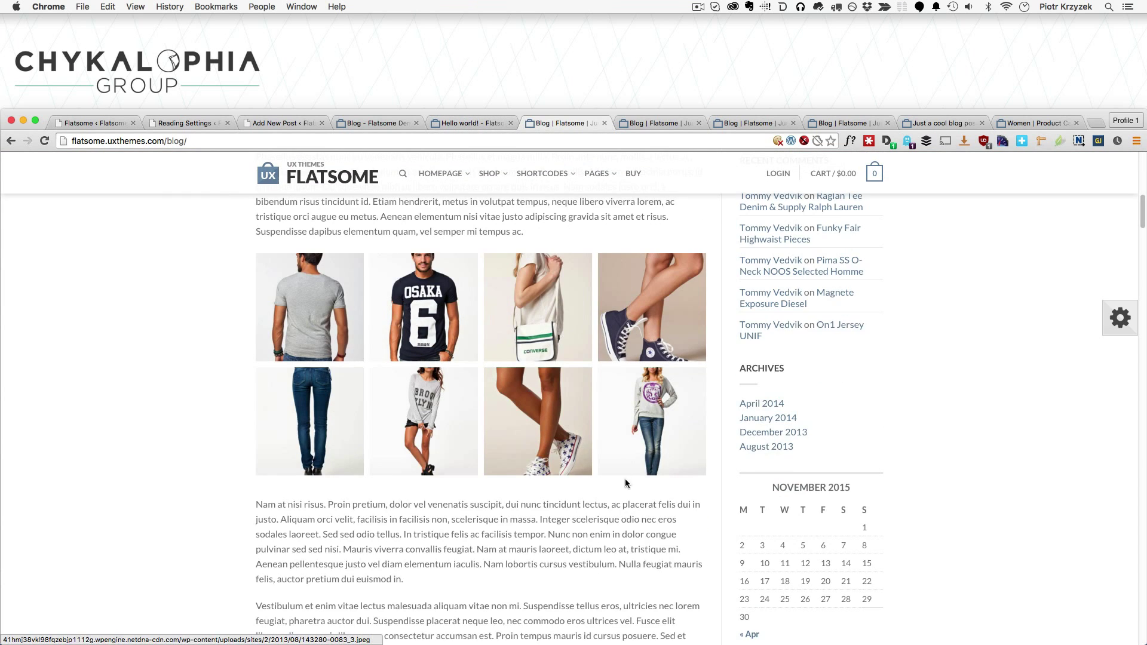
pyautogui.moveTo(625, 482); pyautogui.dragTo(262, 233)
pyautogui.click(266, 258)
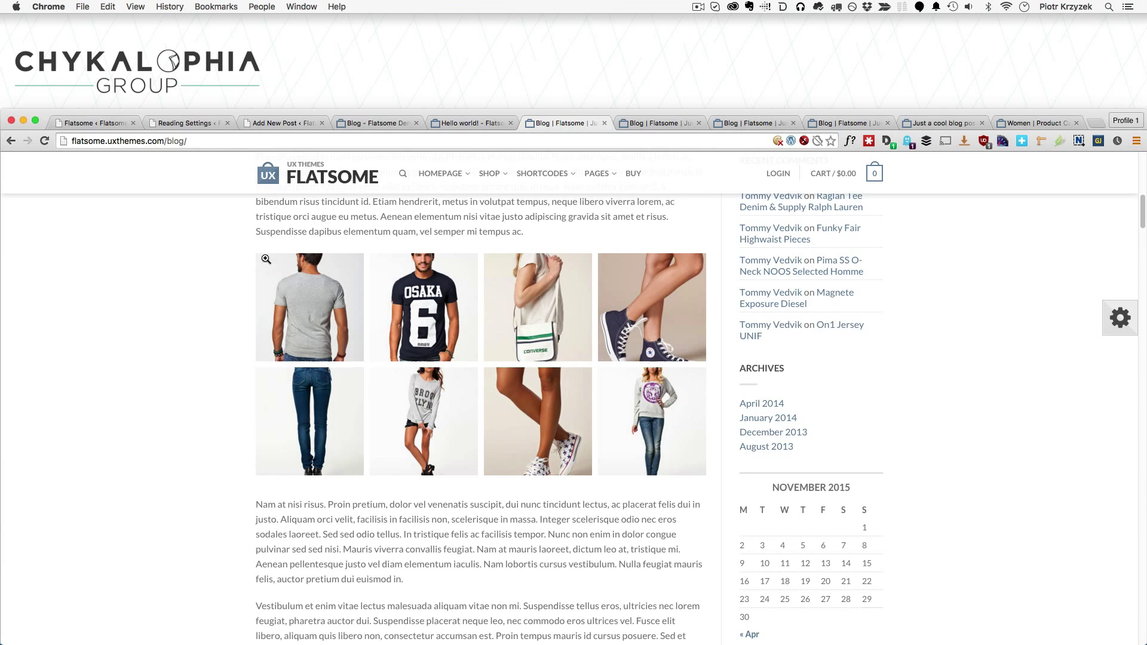
pyautogui.scroll(-5, 265, 259)
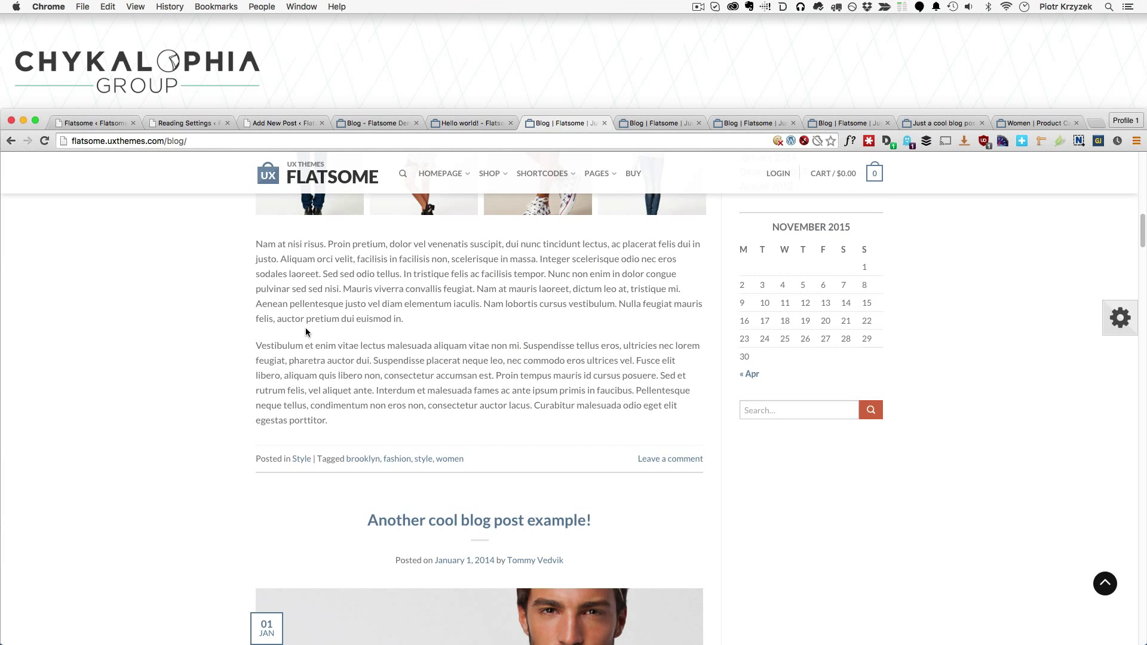
pyautogui.scroll(4, 306, 328)
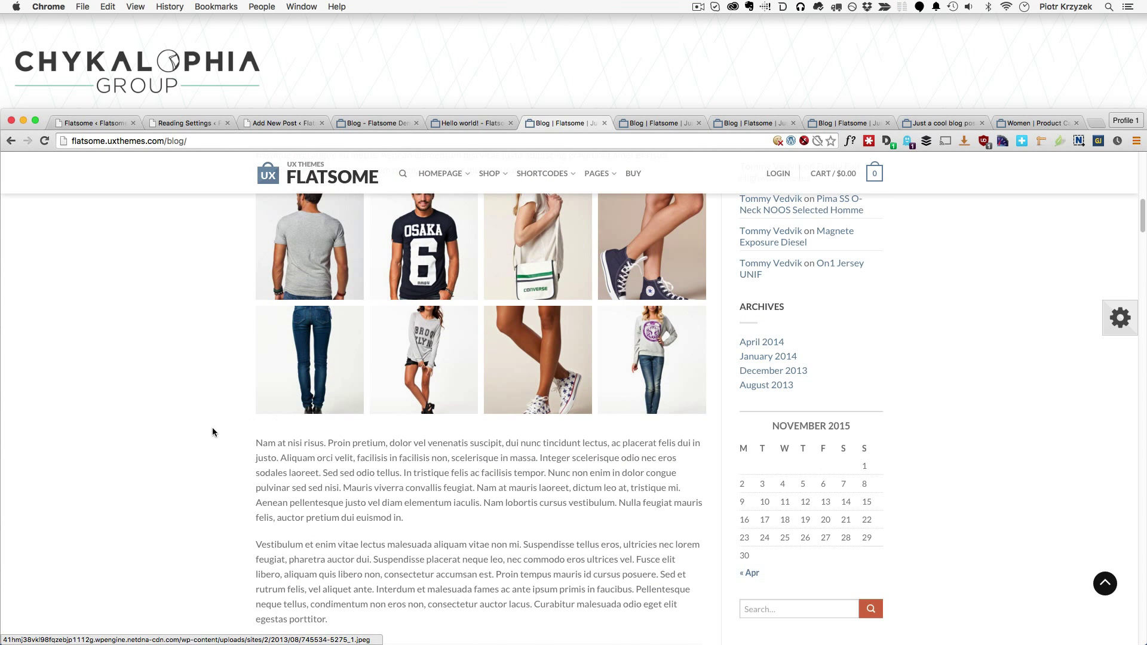
pyautogui.scroll(-2, 209, 431)
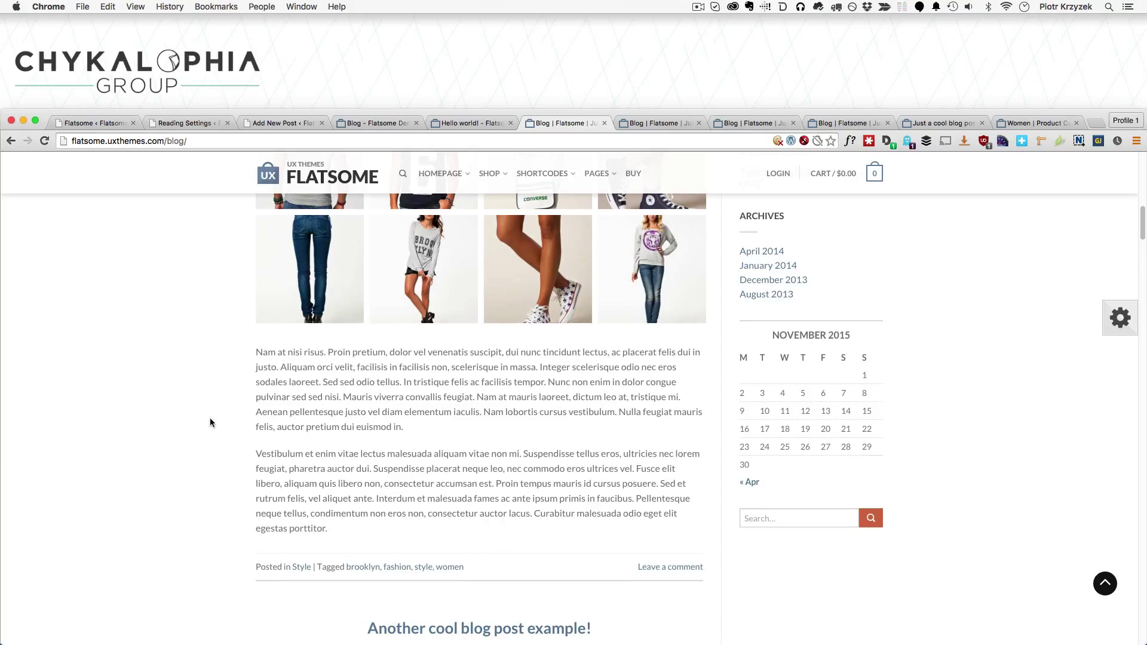
pyautogui.scroll(-7, 209, 420)
pyautogui.scroll(-2, 210, 421)
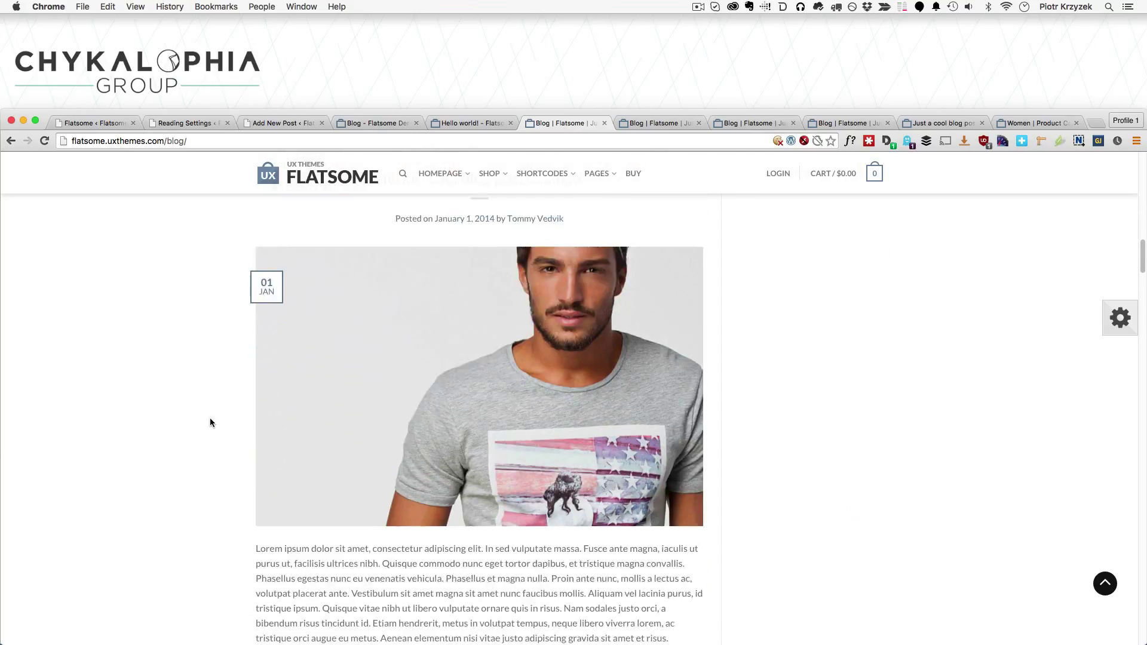
pyautogui.scroll(-4, 430, 427)
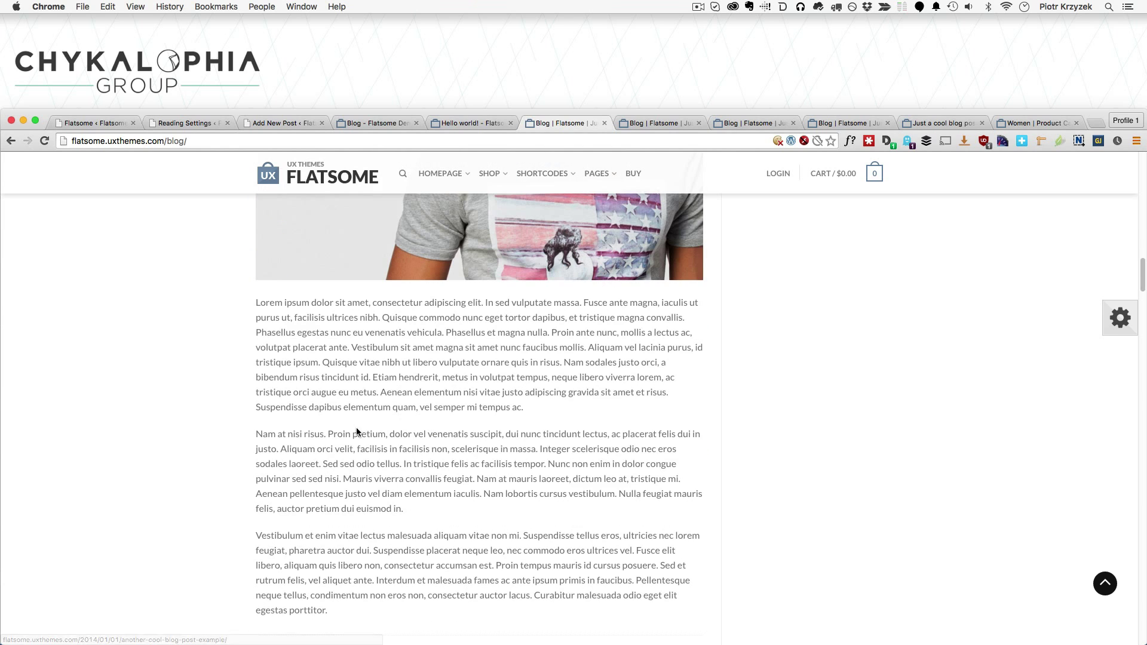
pyautogui.scroll(-3, 354, 431)
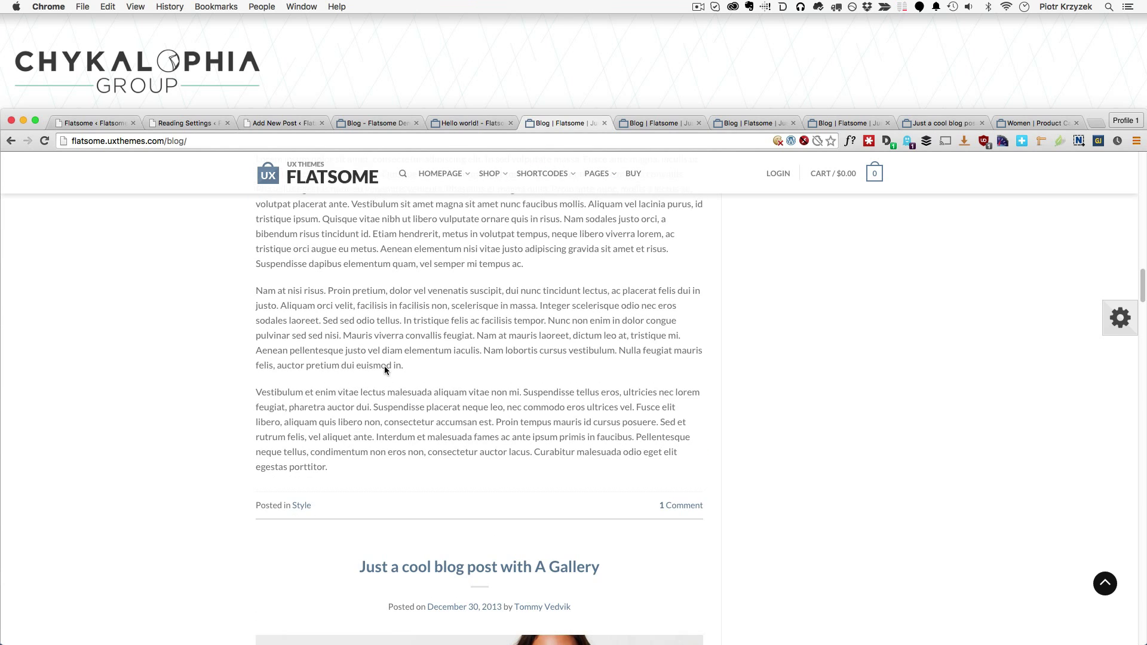
pyautogui.moveTo(451, 437); pyautogui.dragTo(269, 287)
pyautogui.click(281, 282)
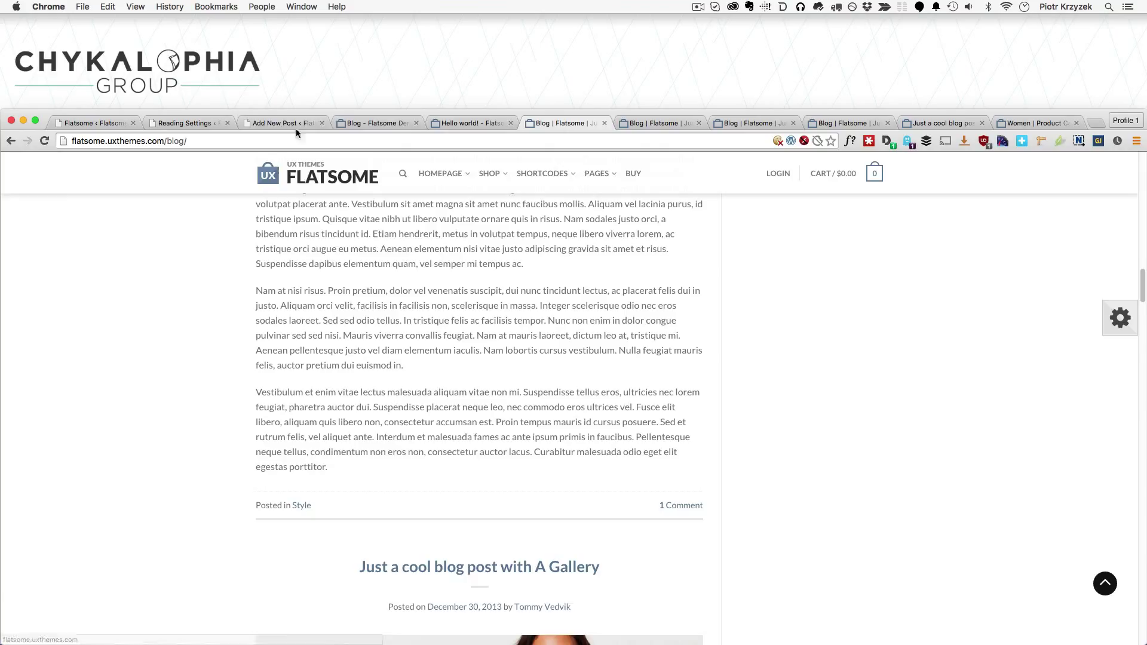
pyautogui.click(471, 123)
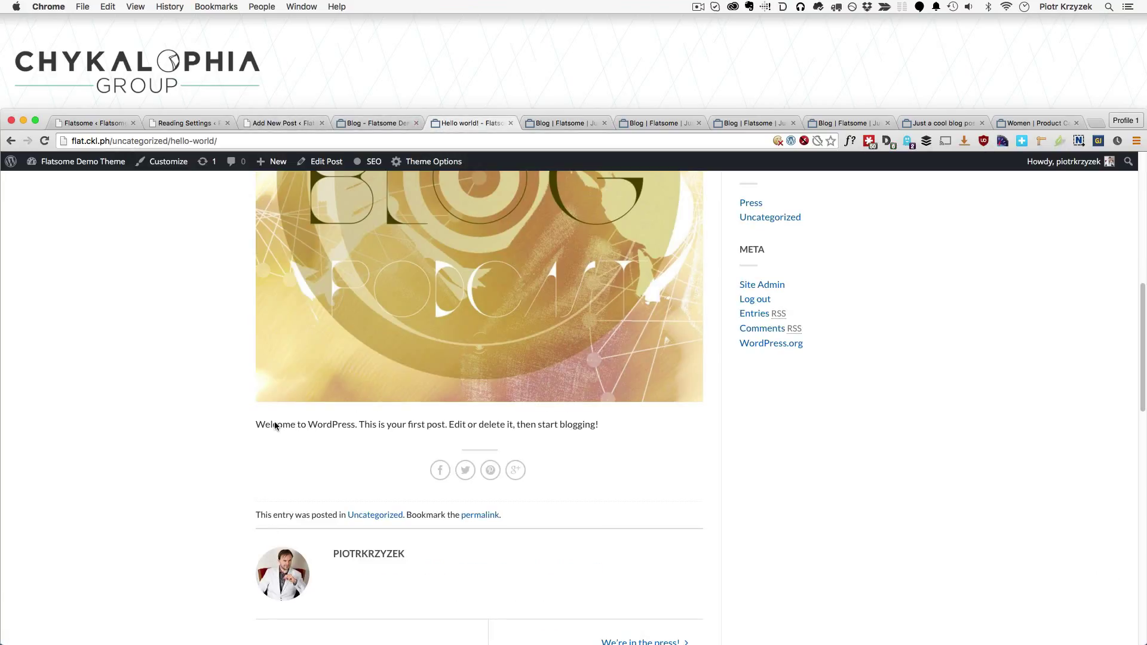
pyautogui.moveTo(275, 426); pyautogui.dragTo(414, 425)
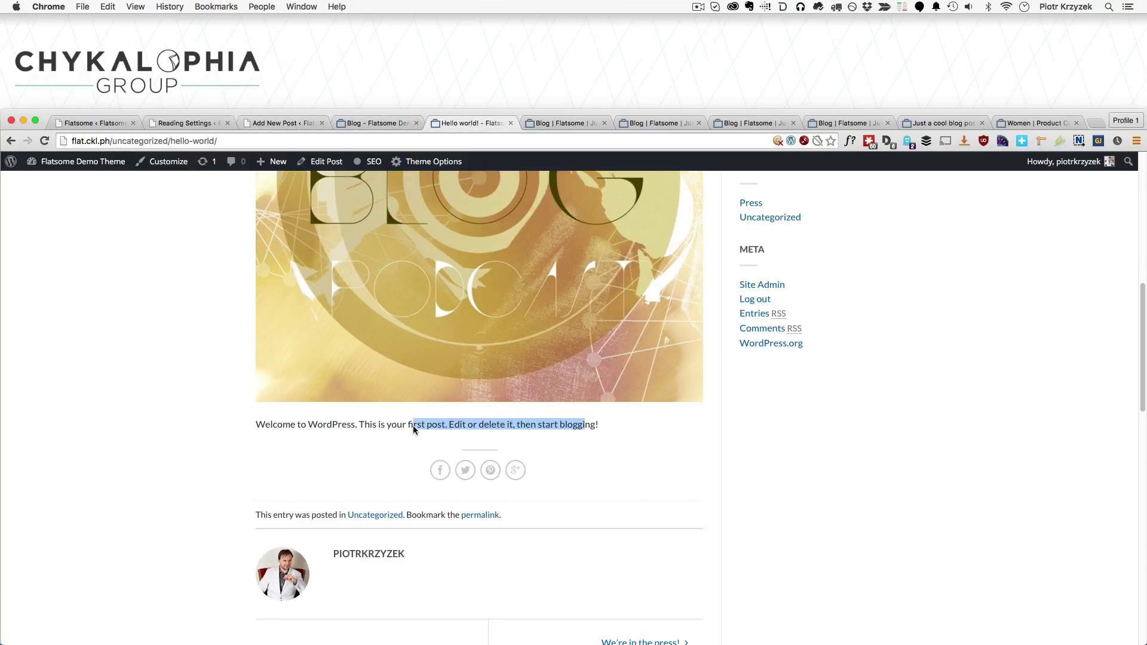
pyautogui.click(594, 127)
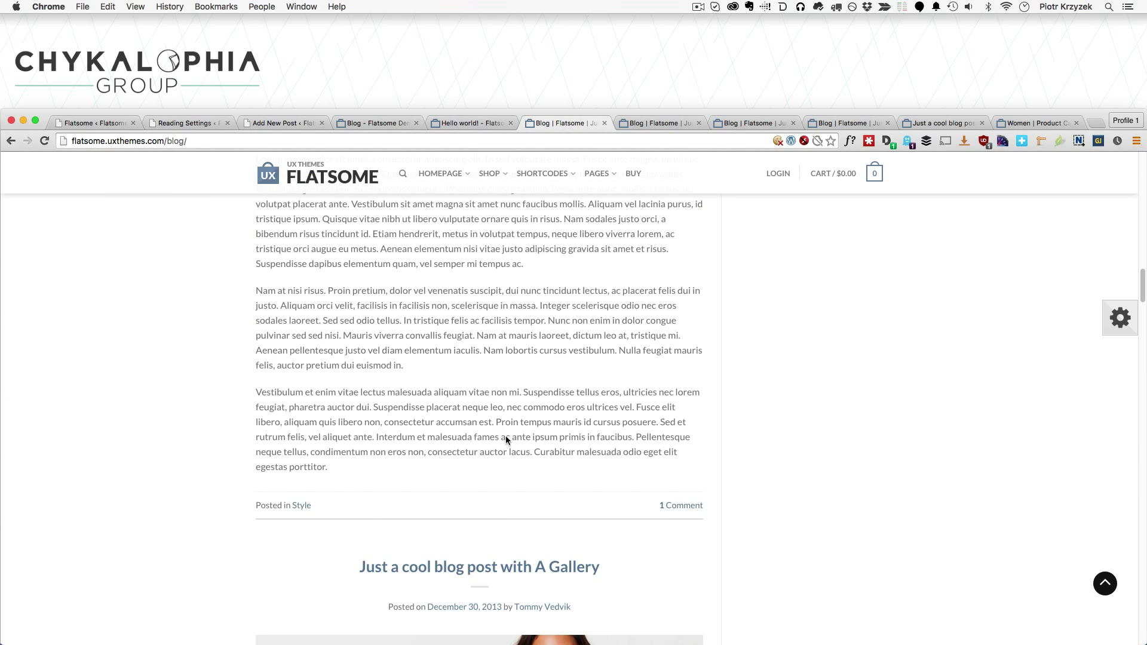
pyautogui.moveTo(505, 435); pyautogui.dragTo(399, 341)
pyautogui.click(420, 334)
pyautogui.scroll(10, 226, 363)
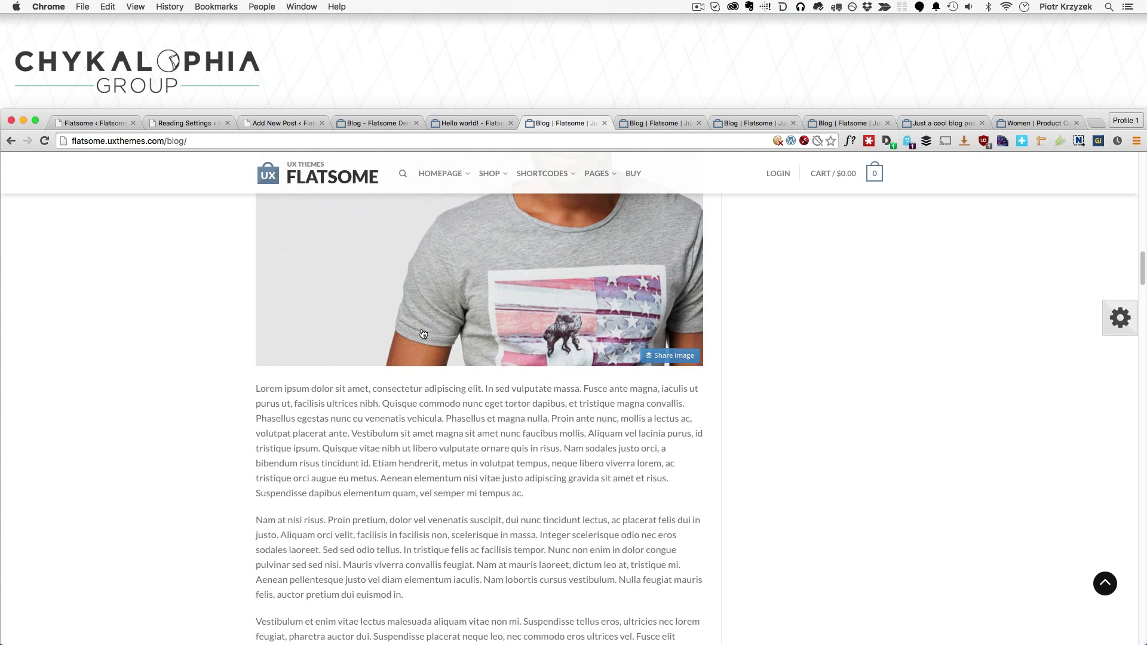
pyautogui.scroll(5, 224, 361)
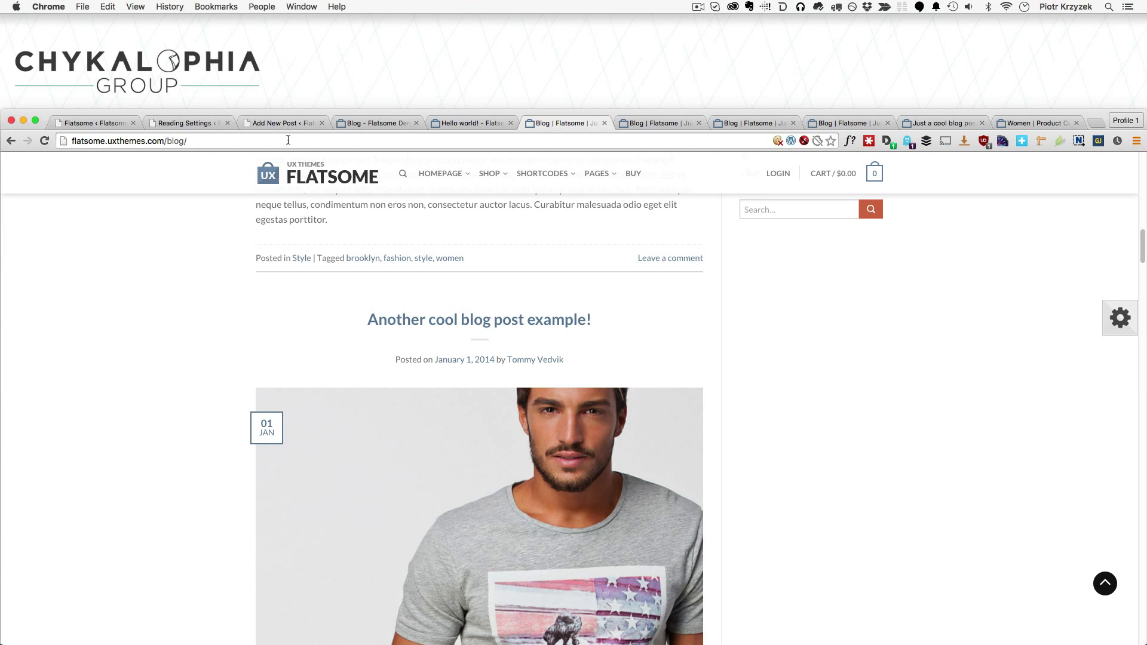
# In the new post editor, switch to Visual and then to Page Builder mode
pyautogui.click(287, 123)
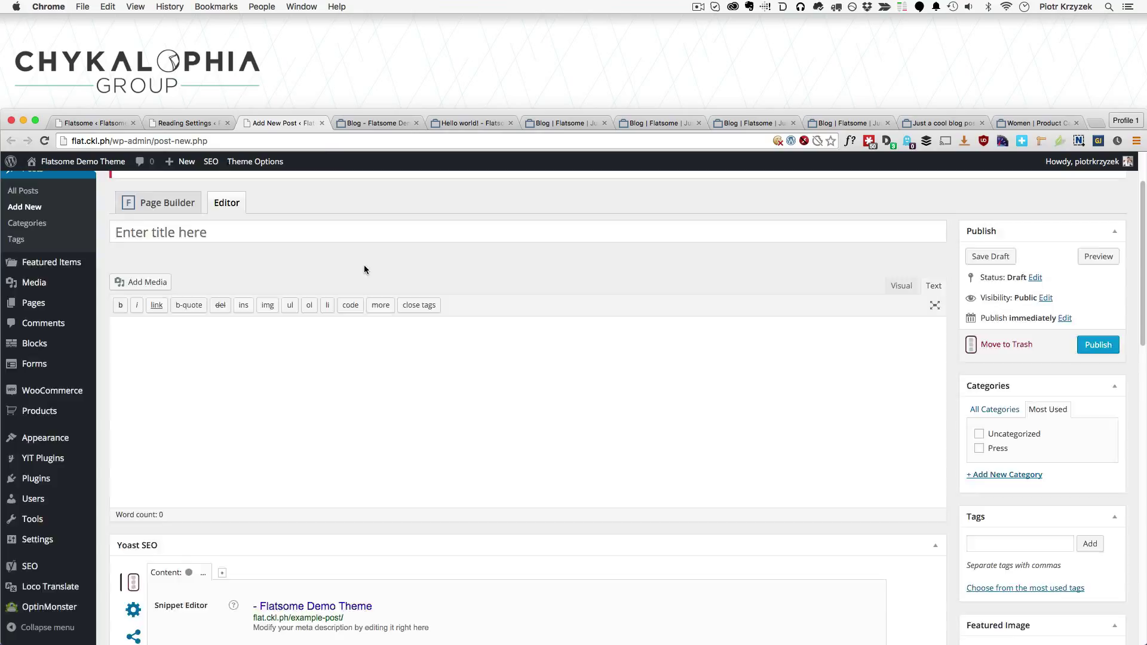
pyautogui.scroll(3, 364, 264)
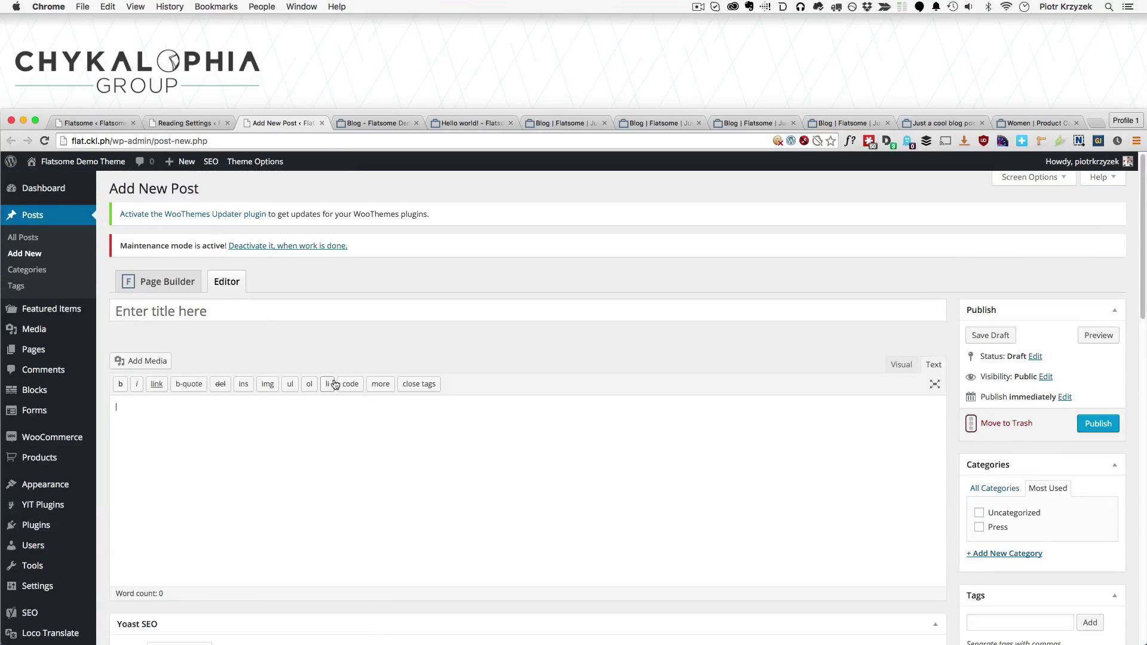
pyautogui.click(899, 366)
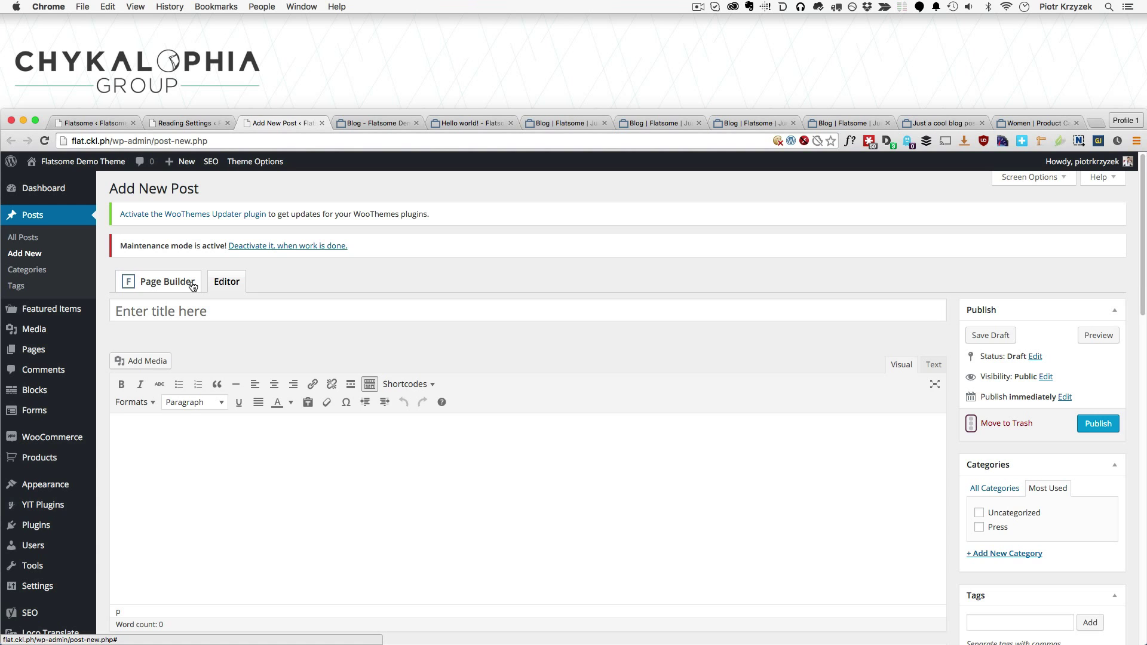
pyautogui.click(192, 286)
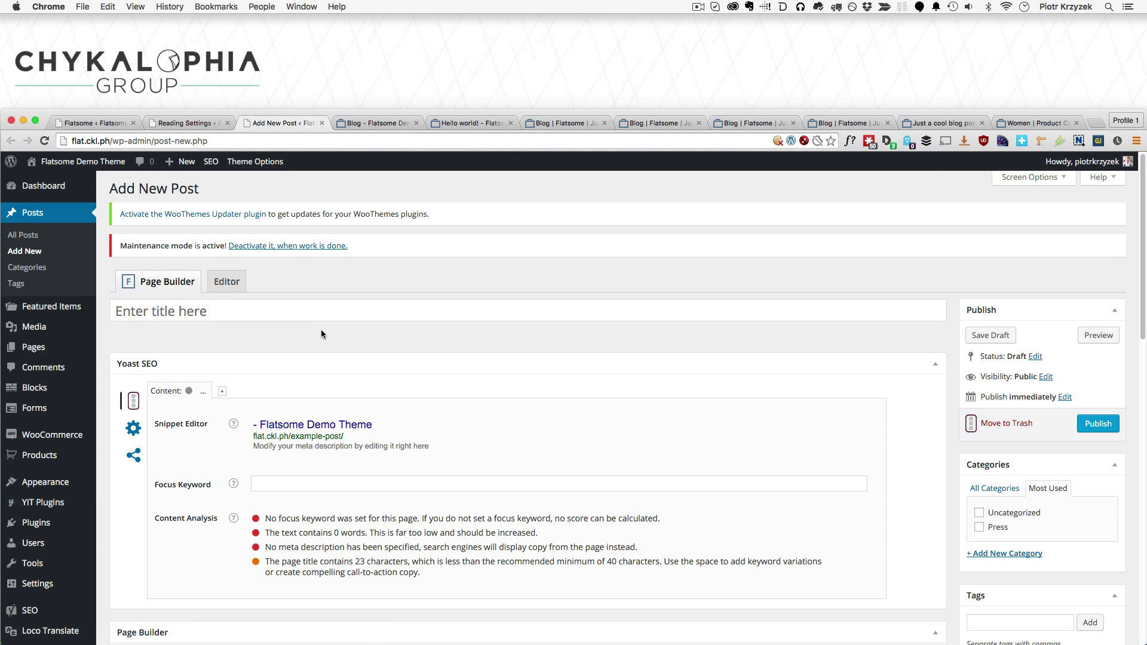
# Drag the Page Builder box above the Yoast SEO box
pyautogui.scroll(-3, 324, 331)
pyautogui.scroll(-2, 324, 333)
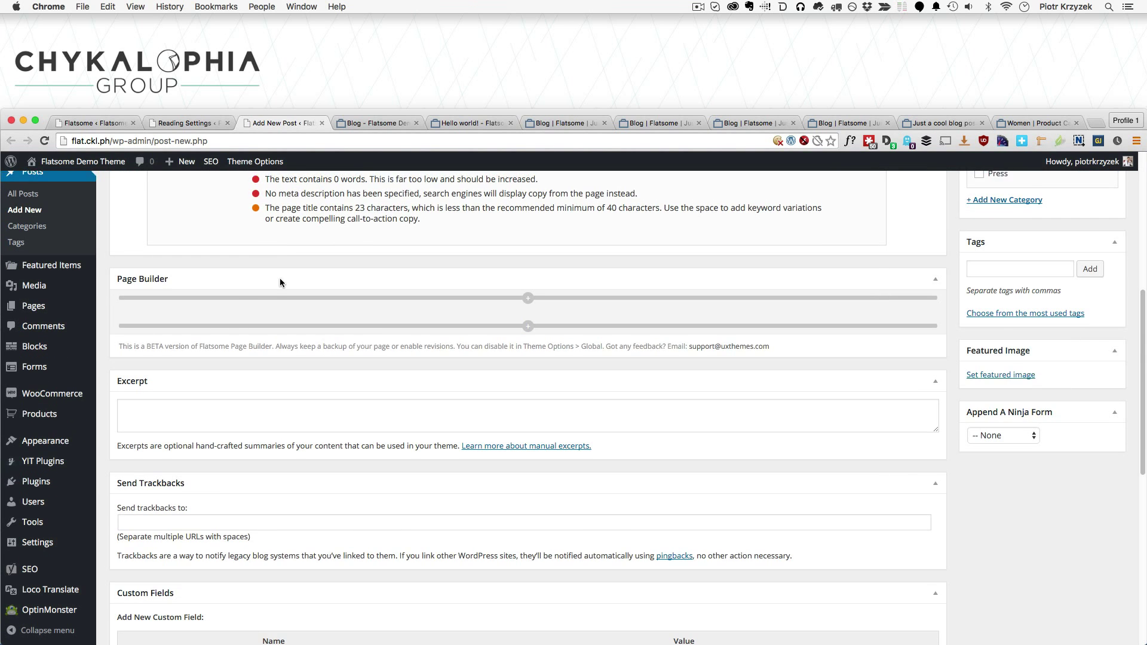
pyautogui.scroll(3, 279, 281)
pyautogui.scroll(2, 351, 418)
pyautogui.scroll(2, 352, 419)
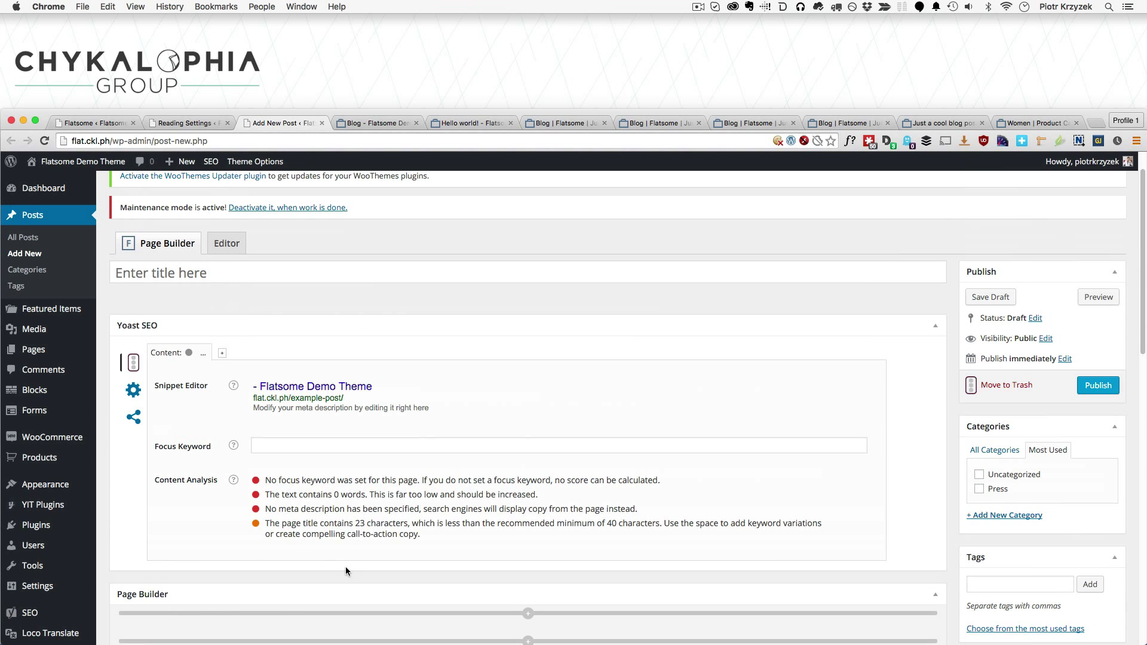
pyautogui.moveTo(327, 596); pyautogui.dragTo(350, 350)
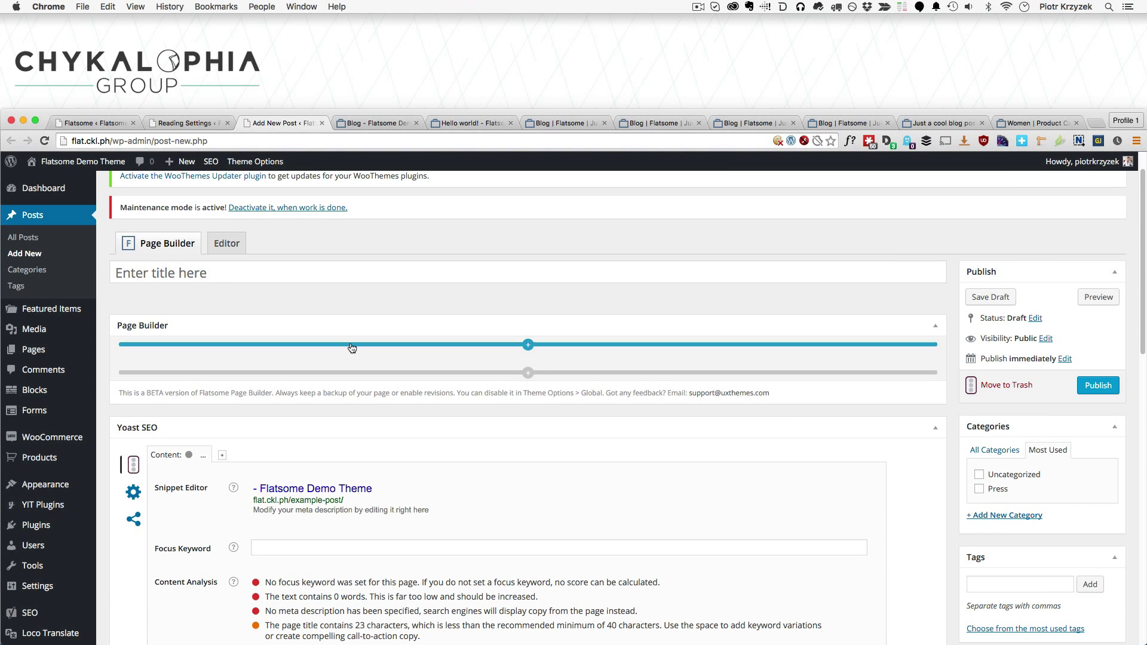
# Show the elements available to add to the Page Builder layout
pyautogui.click(352, 345)
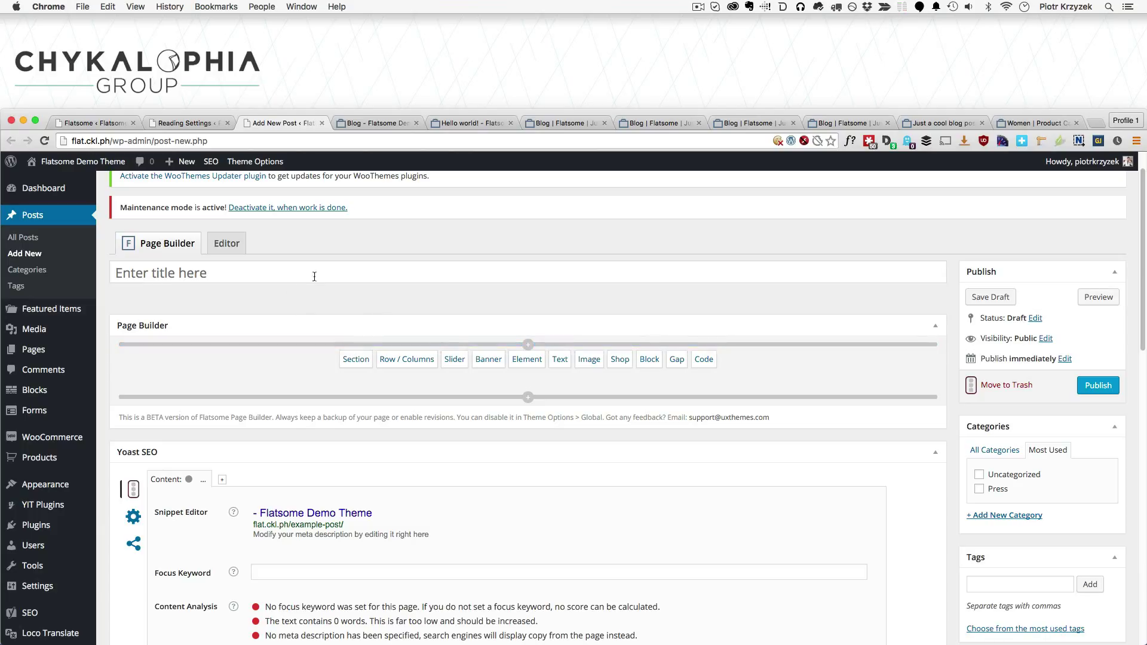
pyautogui.scroll(-5, 866, 340)
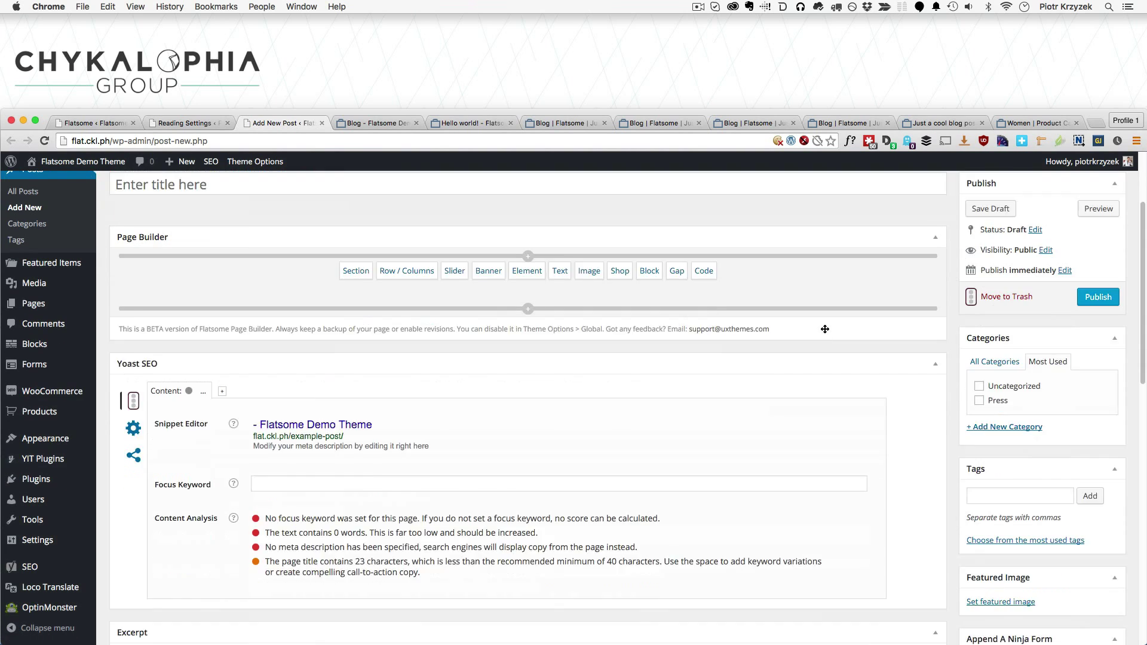
pyautogui.scroll(-4, 948, 364)
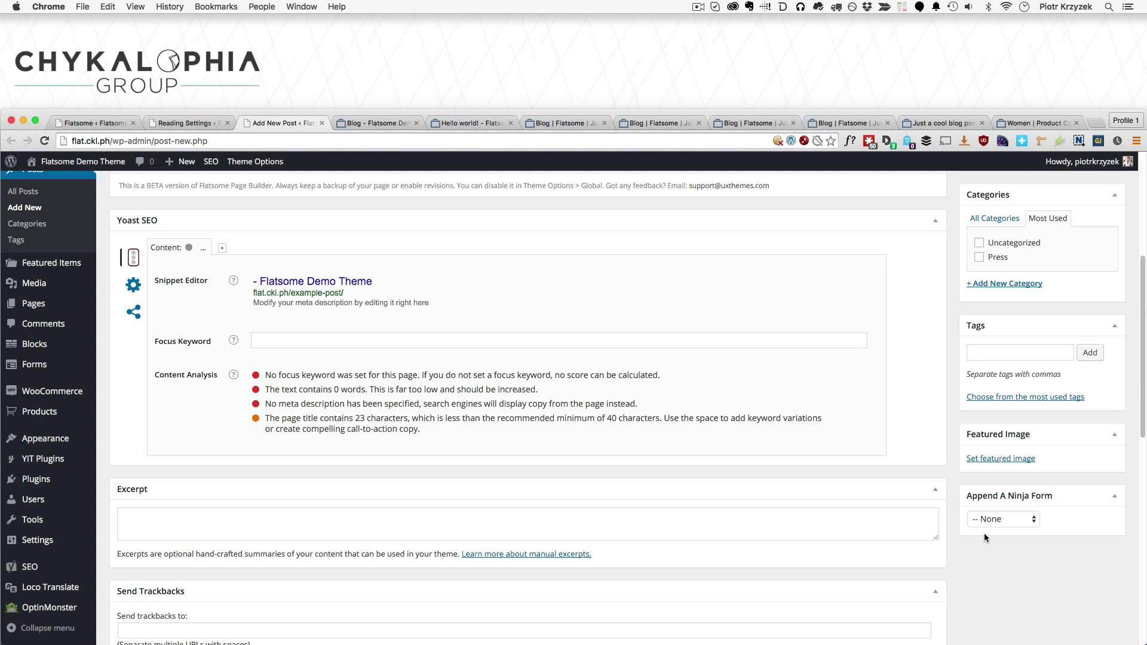
# Scroll through the Hello world! post, checking its Default header and Daily Consulting featured image
pyautogui.click(450, 127)
pyautogui.scroll(10, 296, 360)
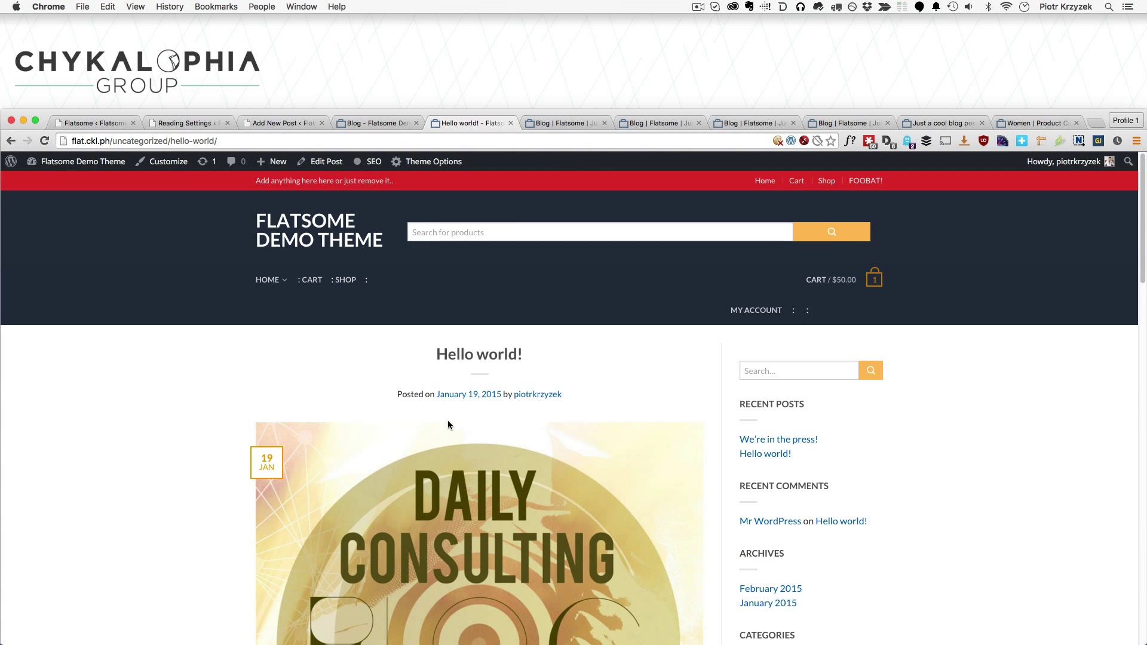
pyautogui.scroll(-3, 305, 396)
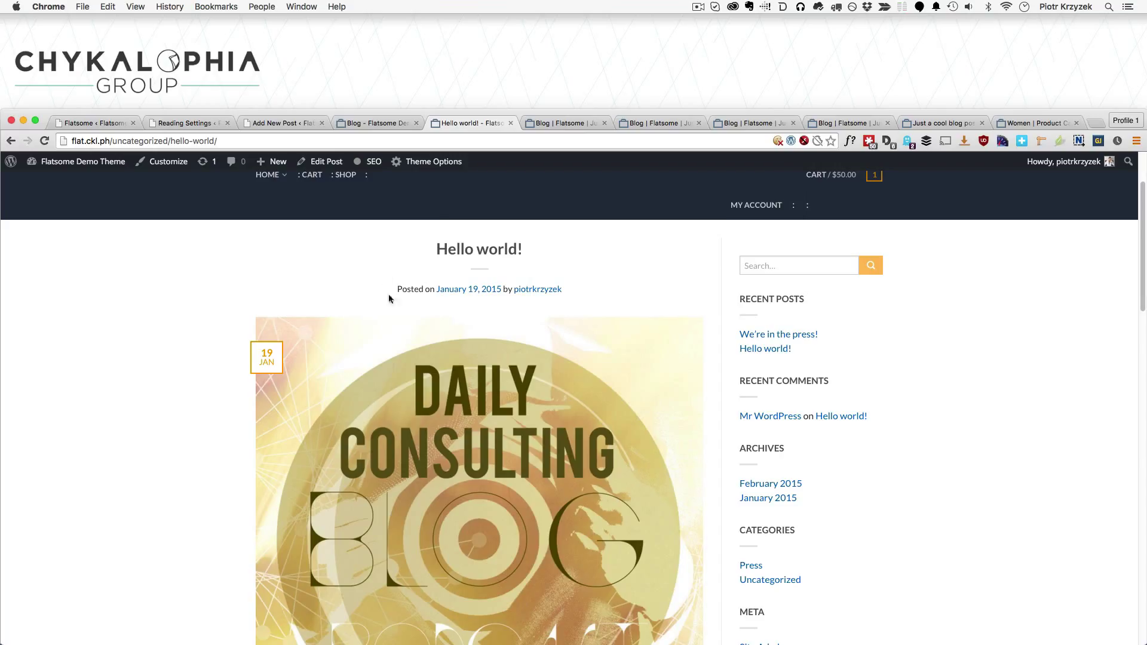
pyautogui.scroll(-1, 197, 342)
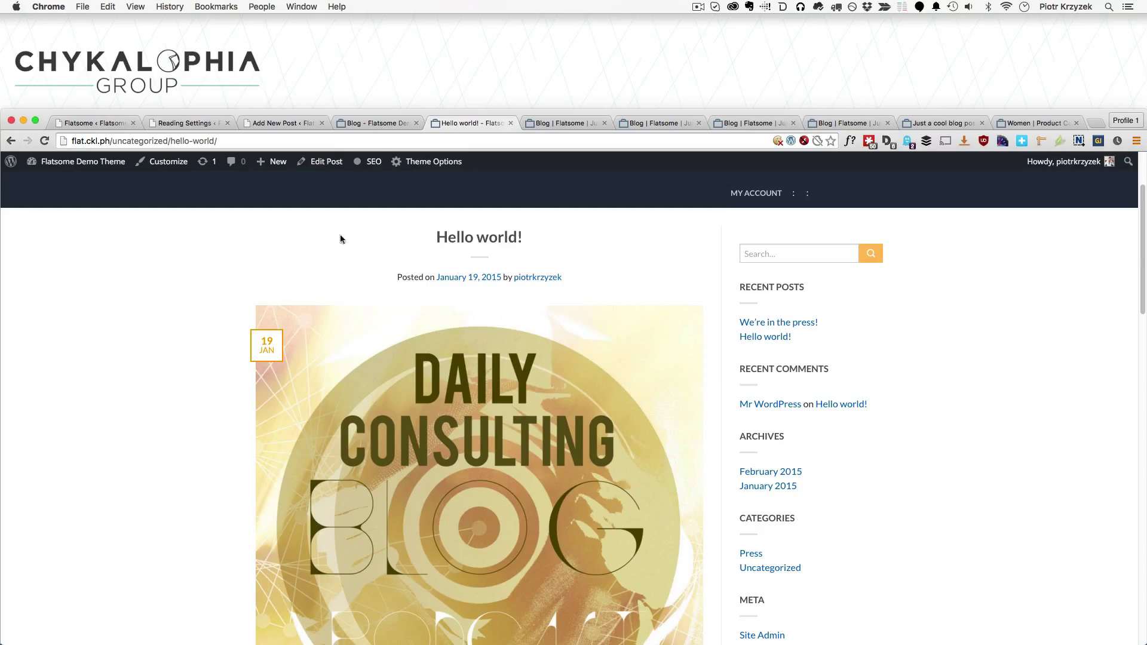
pyautogui.scroll(-5, 243, 332)
pyautogui.scroll(3, 176, 382)
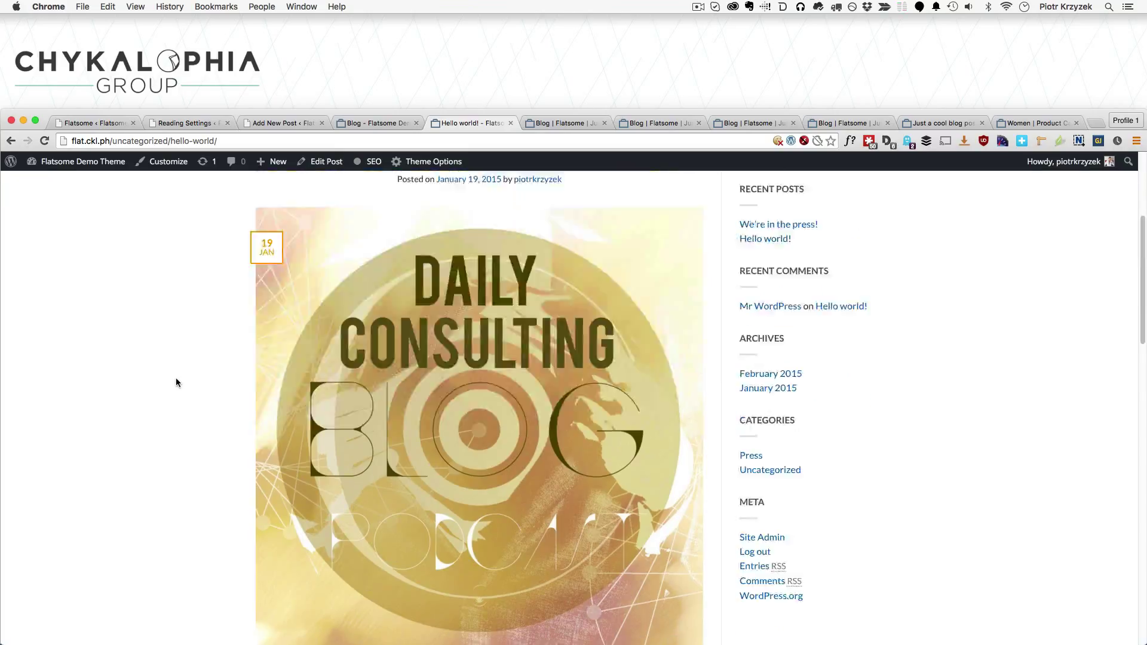
pyautogui.scroll(3, 176, 383)
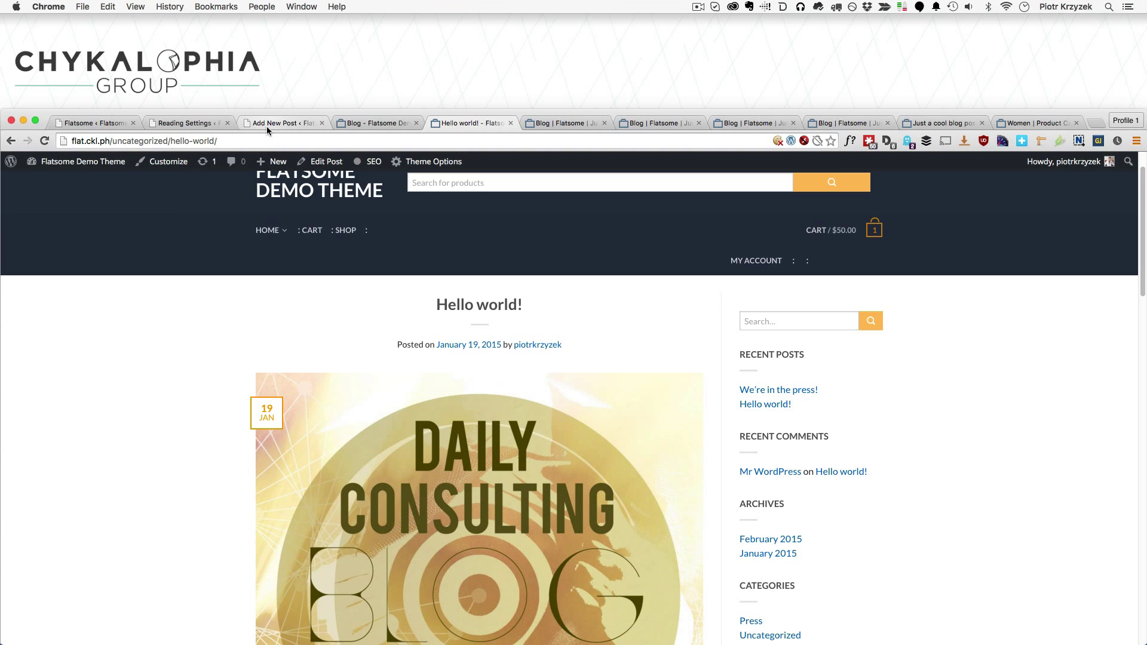
pyautogui.scroll(-3, 192, 328)
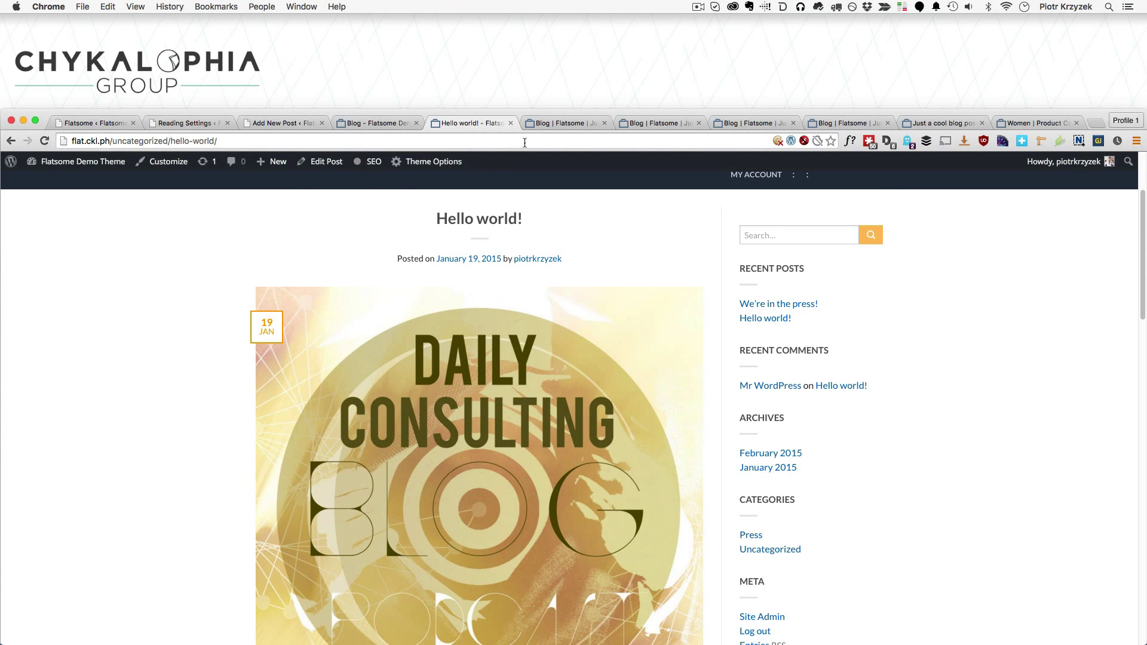
pyautogui.click(554, 124)
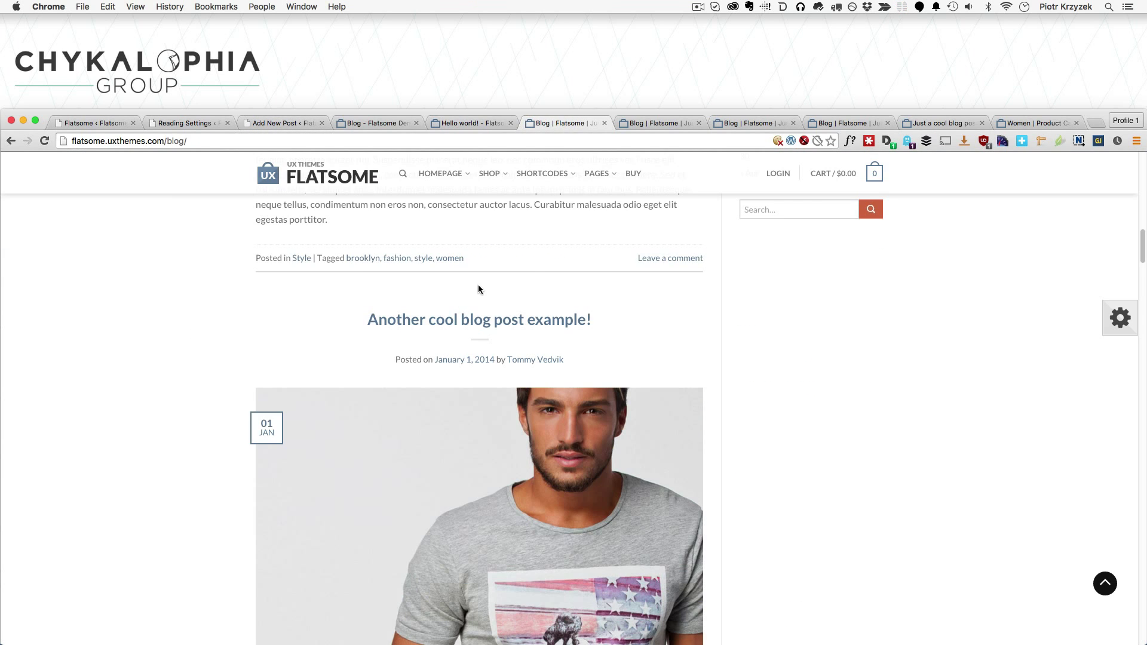
pyautogui.scroll(3, 478, 287)
pyautogui.moveTo(503, 322); pyautogui.dragTo(317, 239)
pyautogui.click(317, 239)
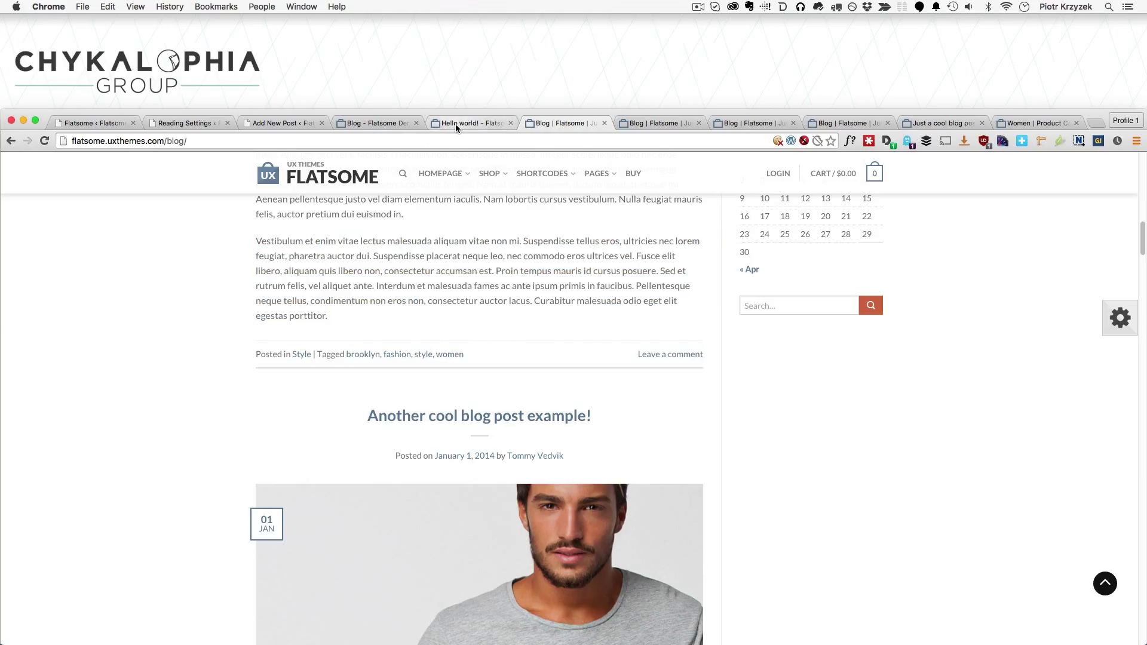
pyautogui.click(455, 124)
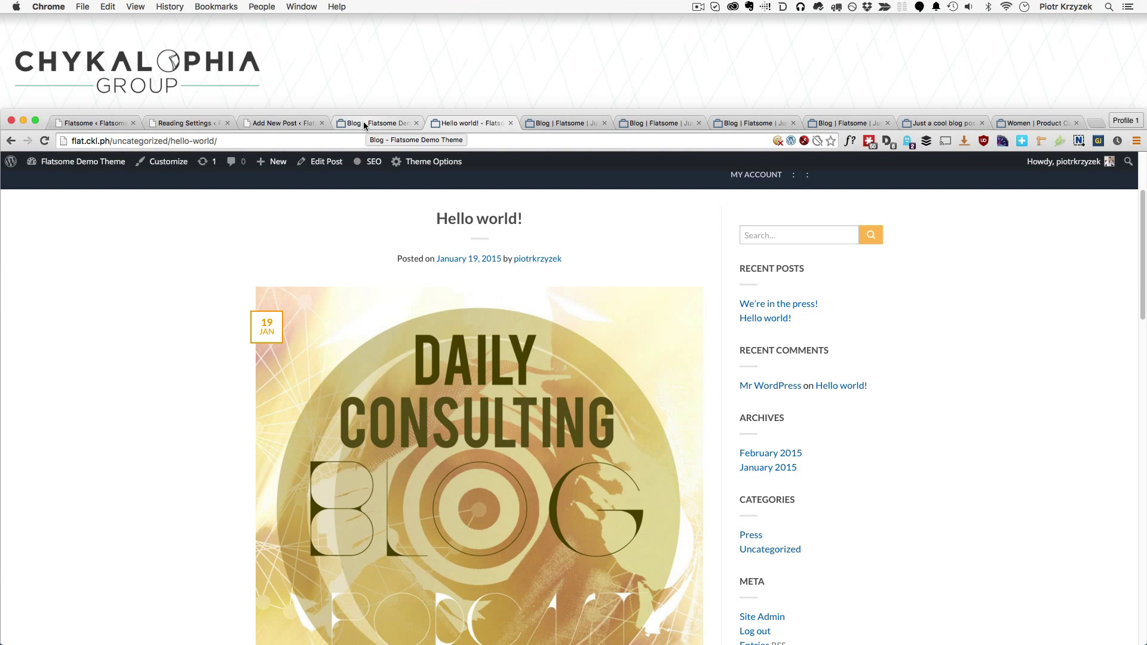
pyautogui.scroll(5, 198, 326)
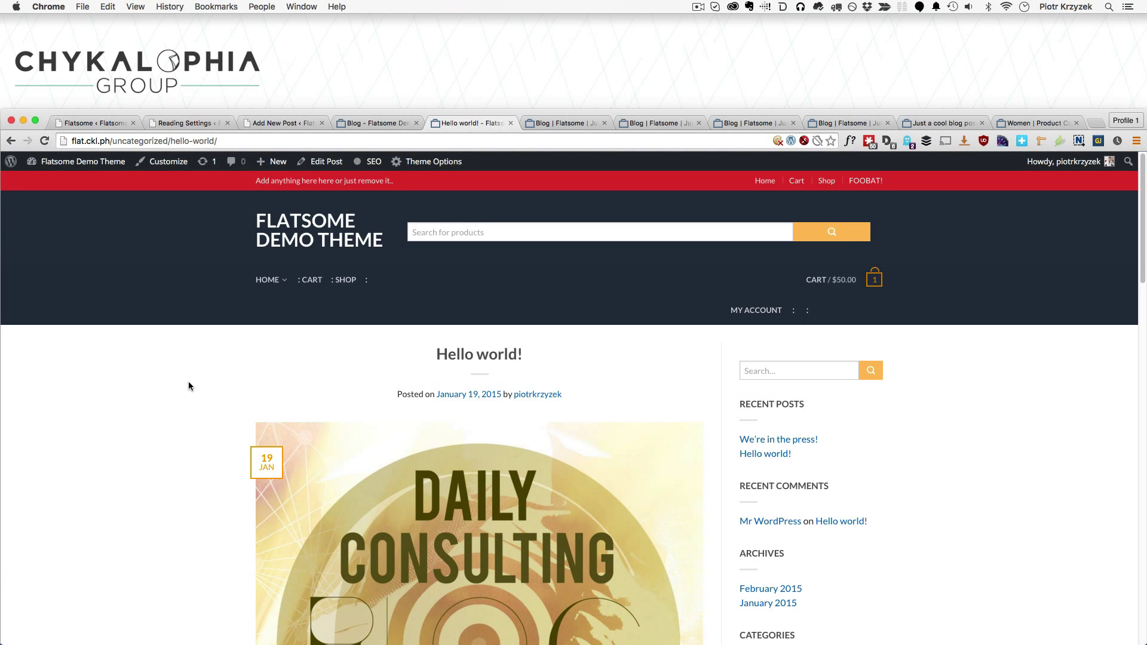
pyautogui.scroll(-3, 189, 386)
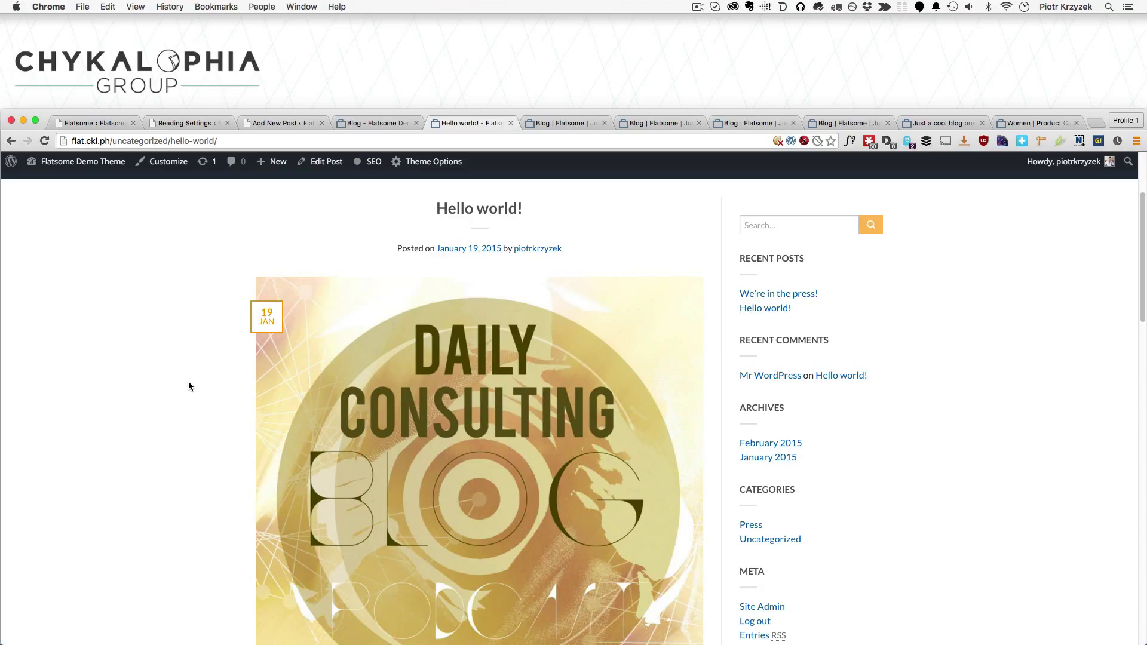
pyautogui.scroll(3, 307, 394)
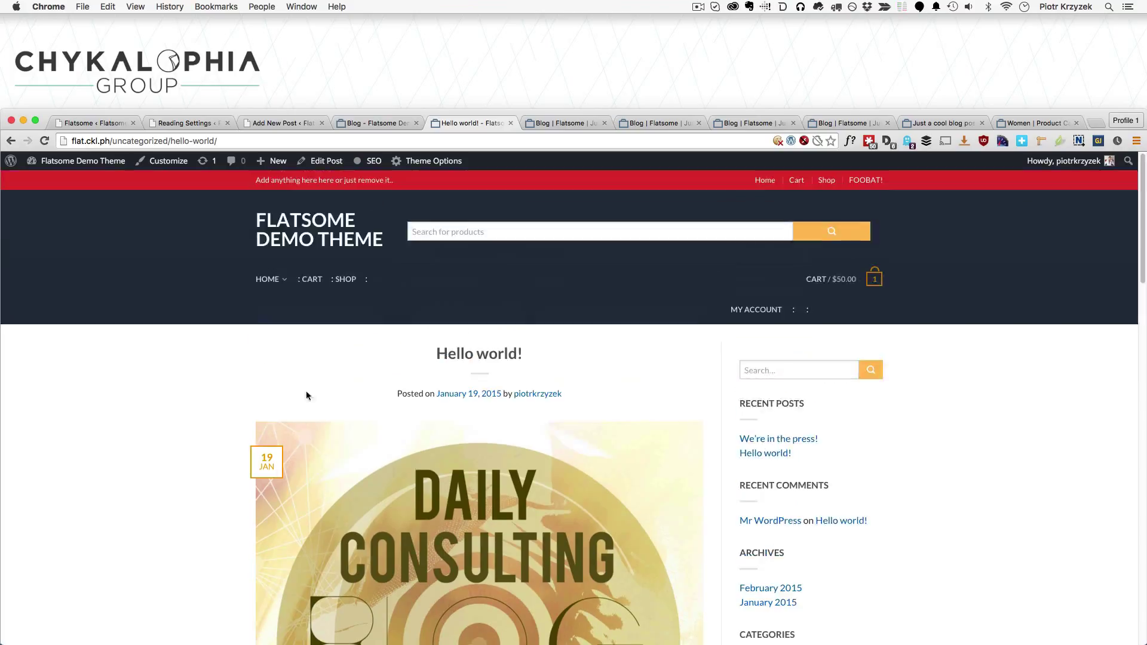
pyautogui.scroll(-7, 122, 465)
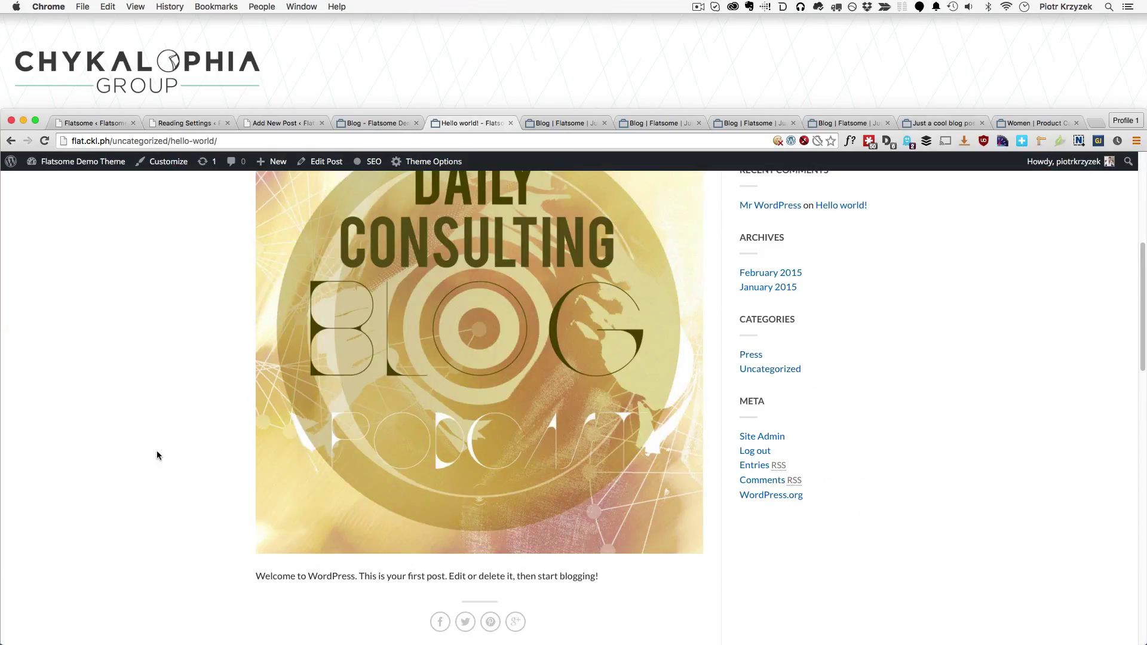